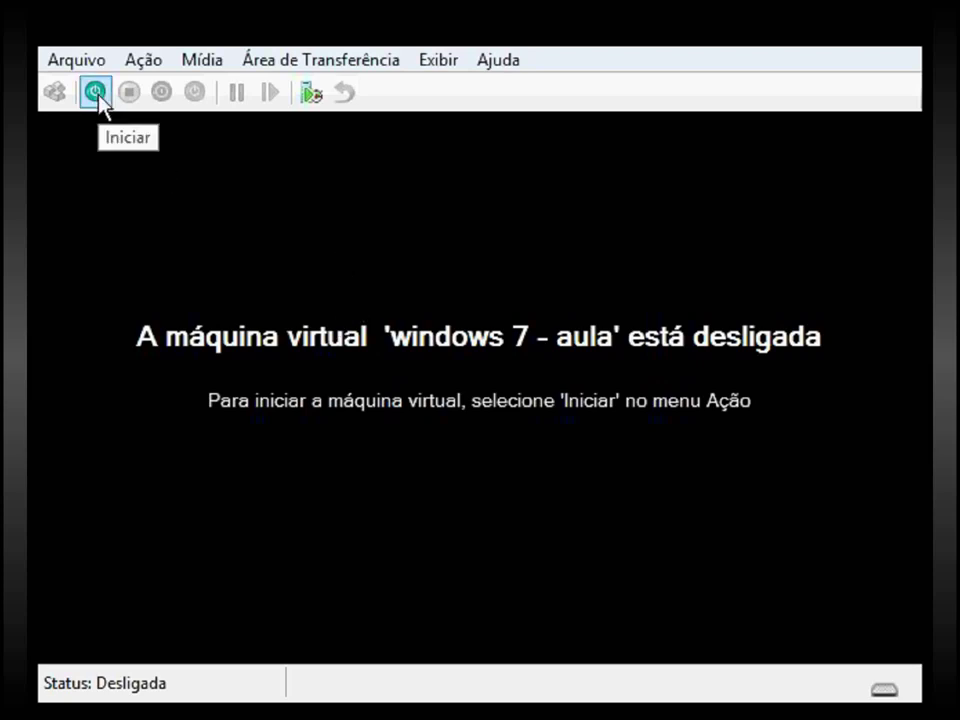
- Start the 'windows 7 - aula' virtual machine and set the installer's keyboard to Estados Unidos (internacional), keeping Português (Brasil) for time and currency
{"action": "left_click", "coordinate": [95, 93]}
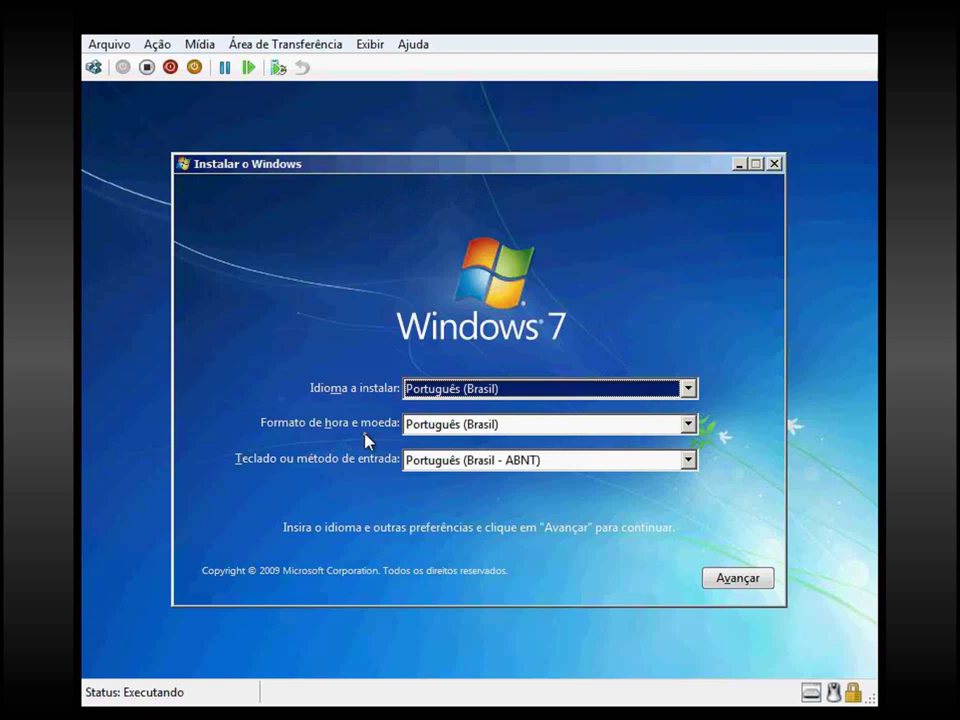
{"action": "left_click", "coordinate": [440, 426]}
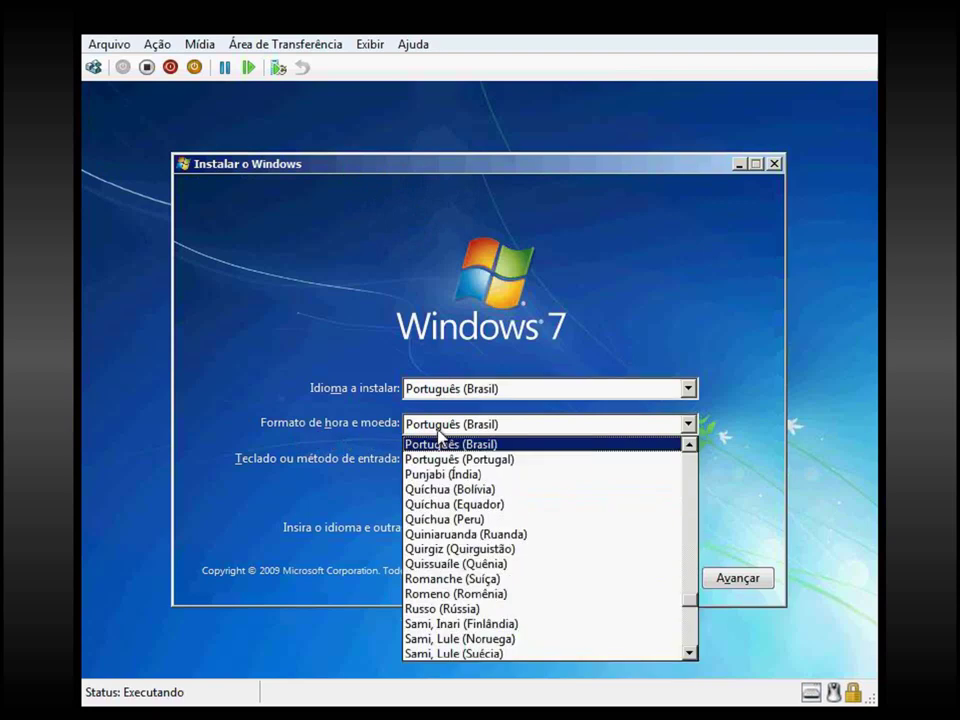
{"action": "left_click", "coordinate": [440, 432]}
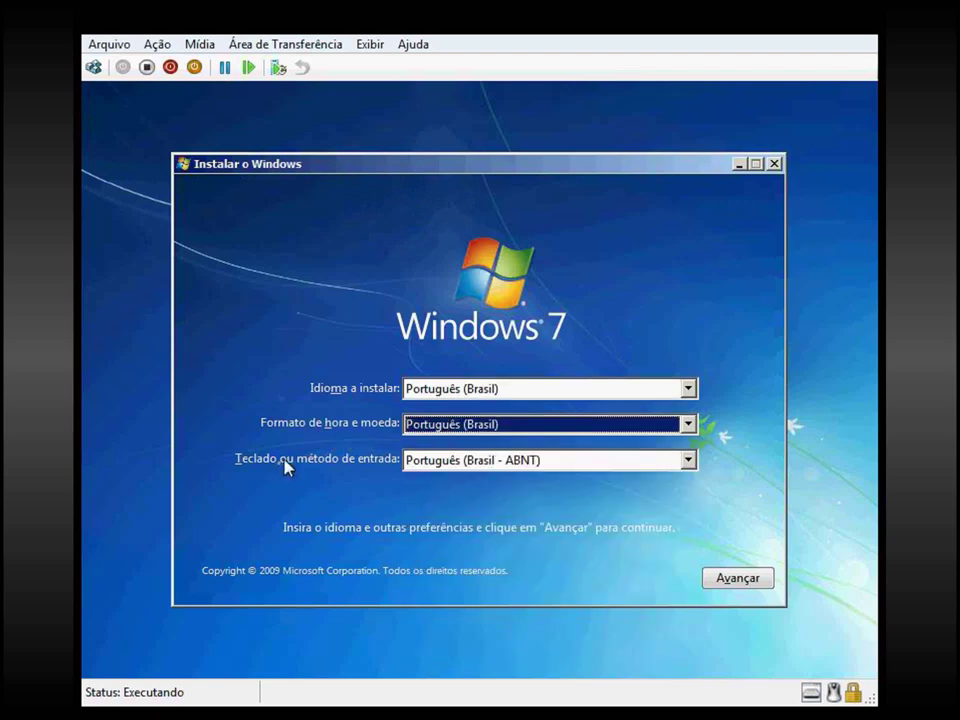
{"action": "left_click", "coordinate": [421, 472]}
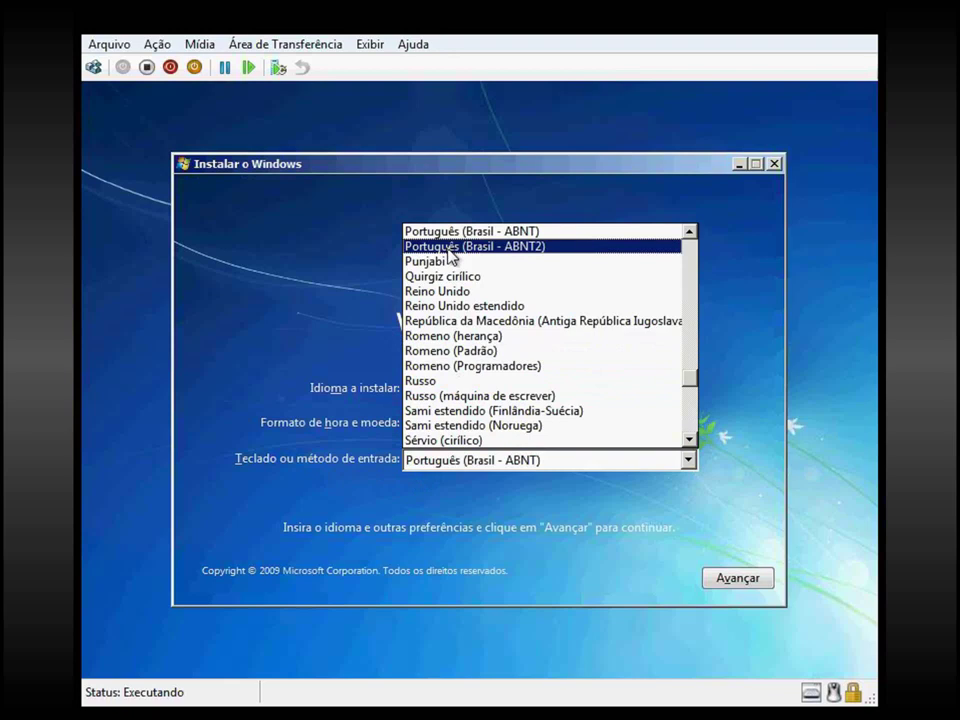
{"action": "left_click", "coordinate": [254, 366]}
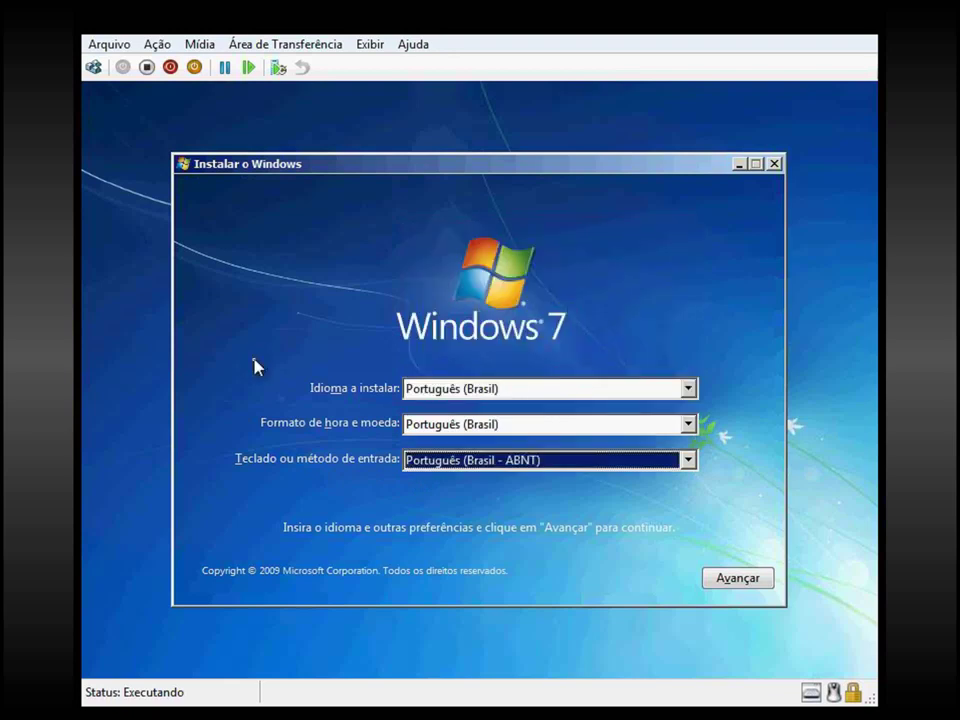
{"action": "left_click", "coordinate": [503, 460]}
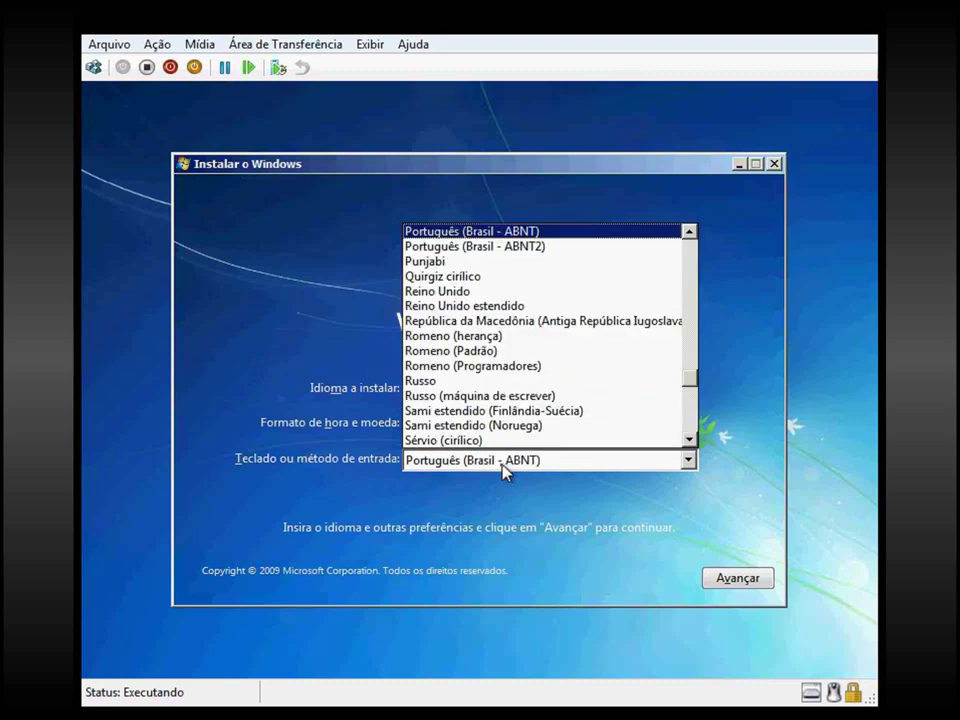
{"action": "key", "text": "e"}
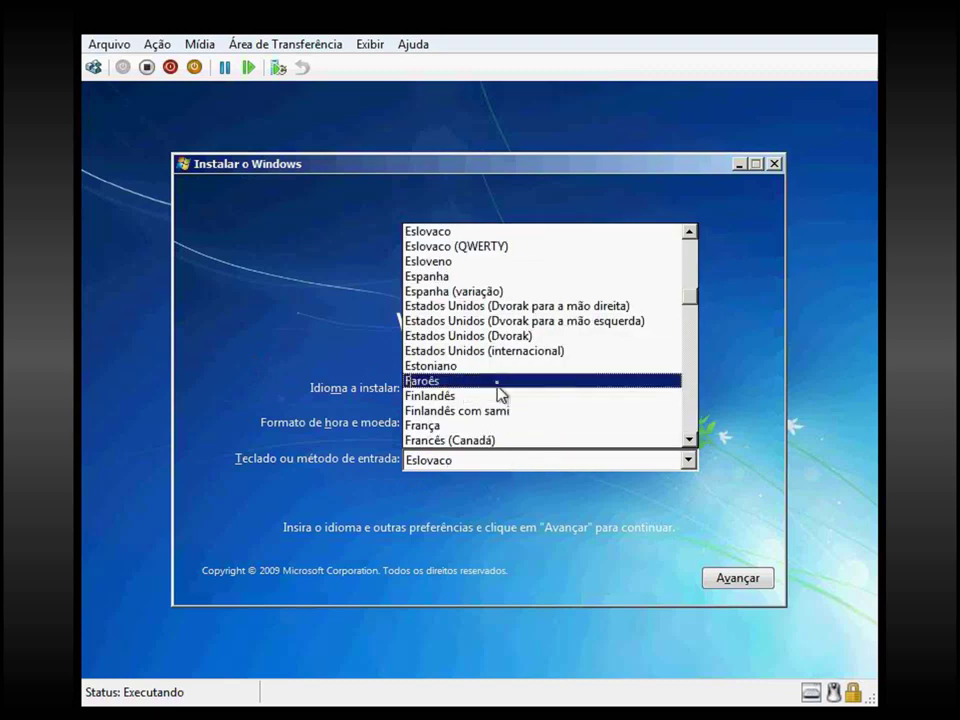
{"action": "left_click", "coordinate": [503, 351]}
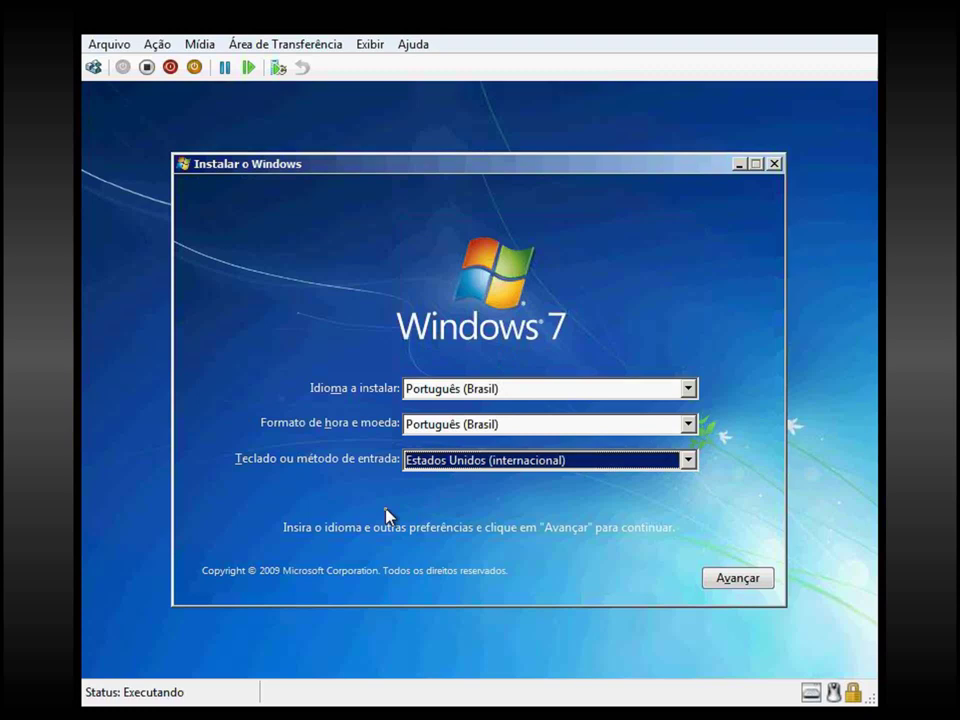
{"action": "left_click", "coordinate": [739, 579]}
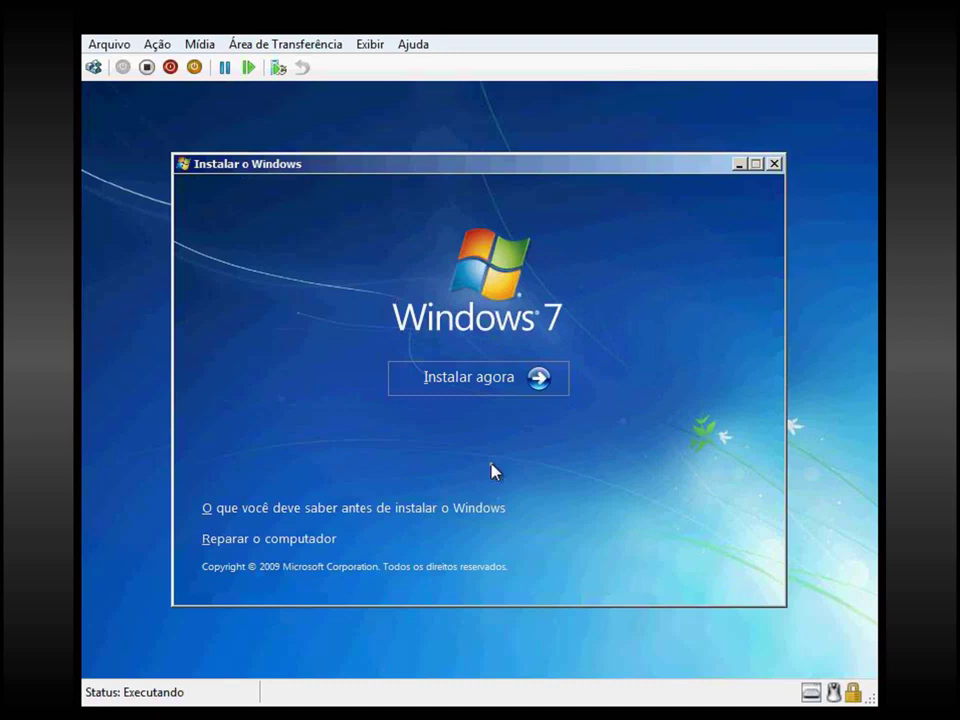
- Begin the Windows 7 installation, accepting the license terms and choosing the Personalizada (avançada) installation type
{"action": "left_click", "coordinate": [459, 388]}
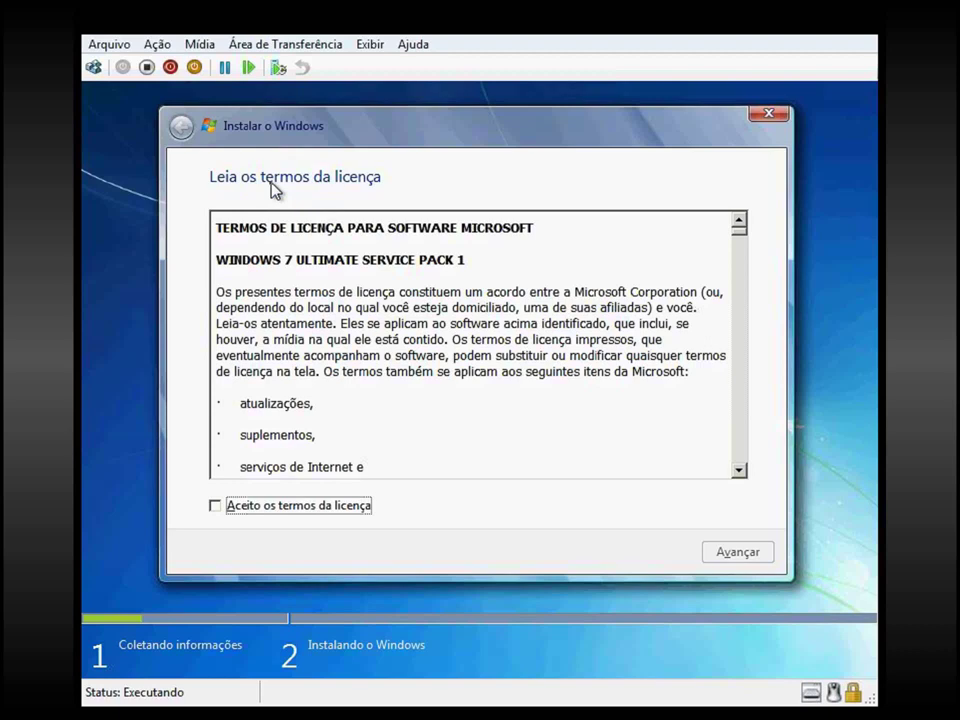
{"action": "left_click", "coordinate": [295, 508]}
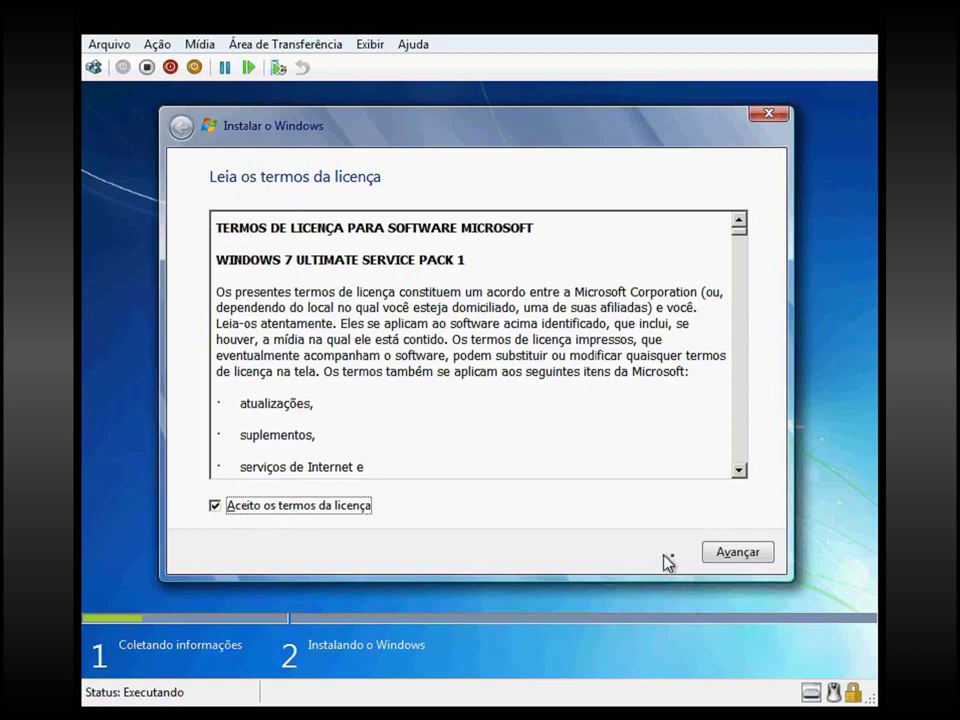
{"action": "left_click", "coordinate": [745, 558]}
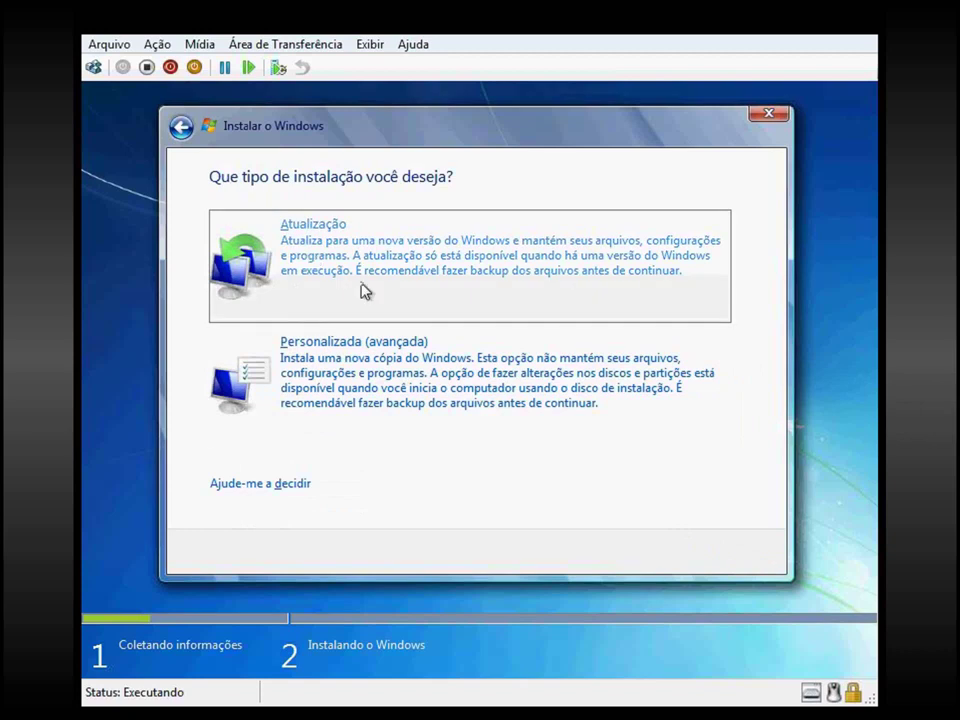
{"action": "left_click", "coordinate": [340, 377]}
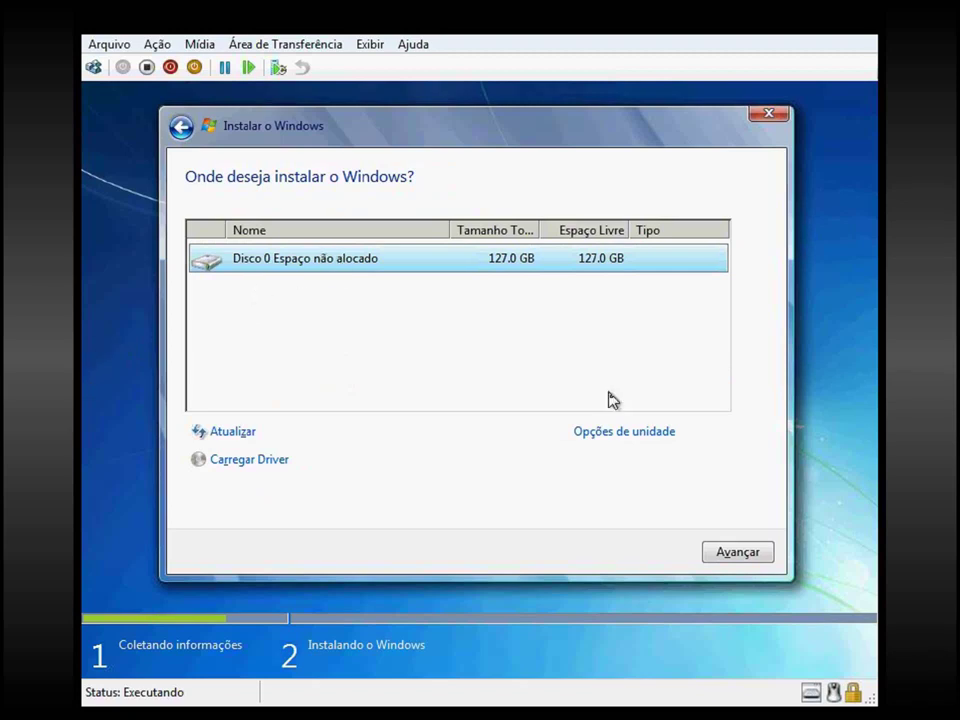
- Create a 20000 MB partition in Disk 0's unallocated space and allow the additional system partitions
{"action": "left_click", "coordinate": [617, 433]}
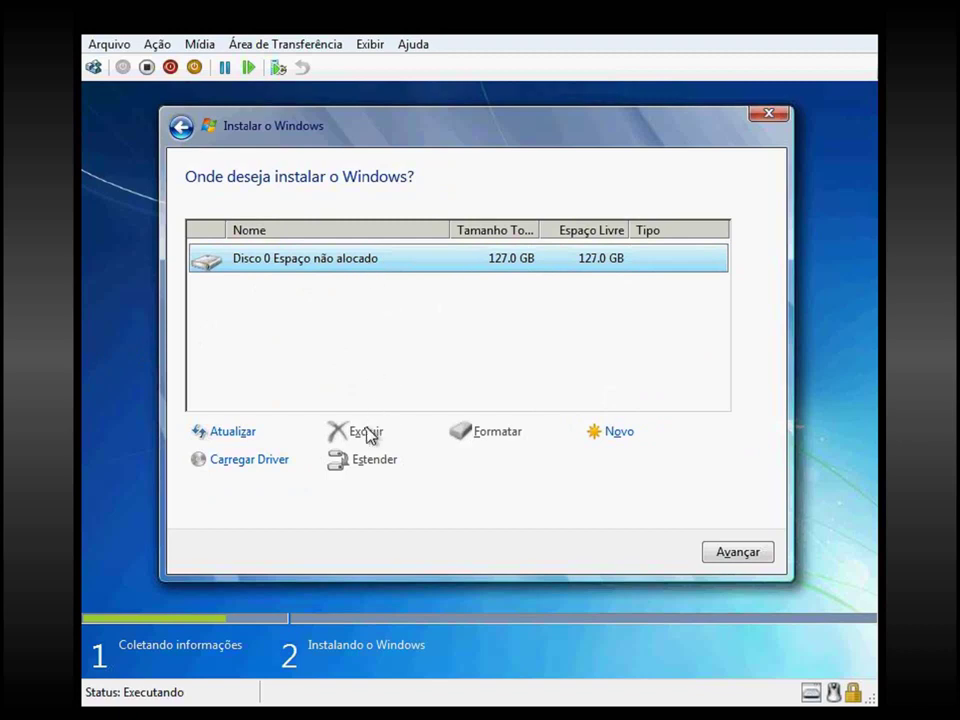
{"action": "left_click", "coordinate": [503, 336]}
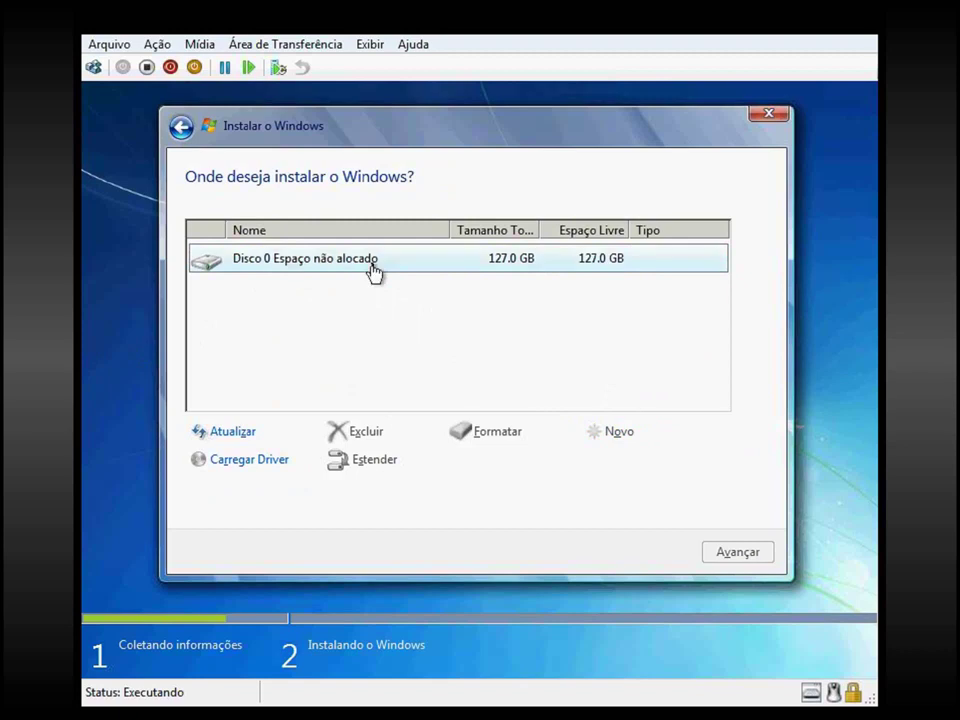
{"action": "left_click", "coordinate": [368, 267]}
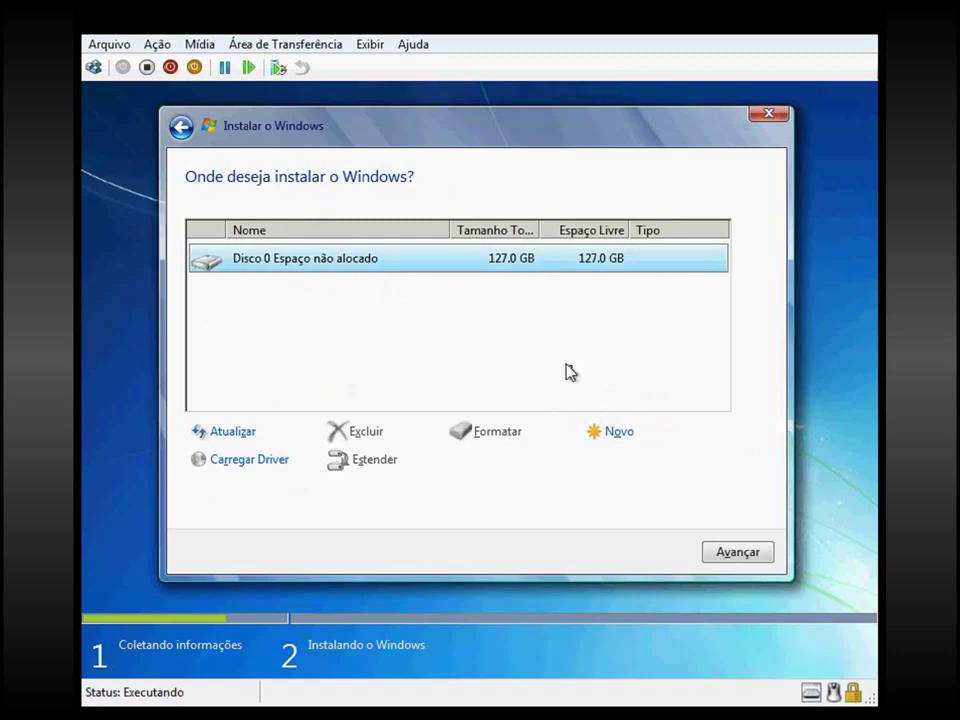
{"action": "left_click", "coordinate": [618, 434]}
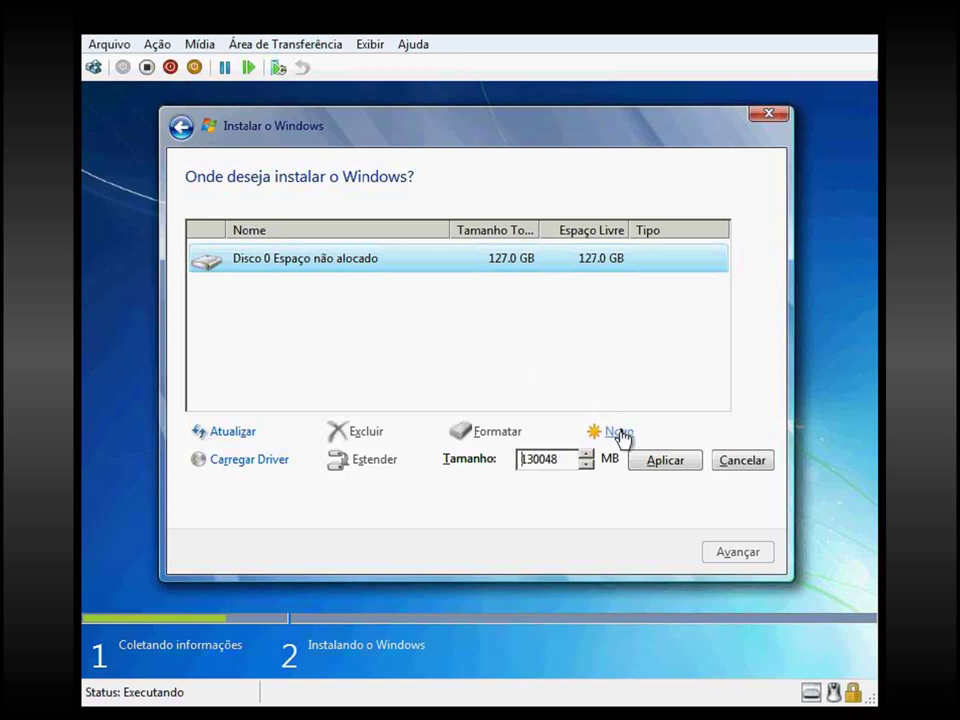
{"action": "left_click_drag", "start_coordinate": [562, 462], "coordinate": [521, 463]}
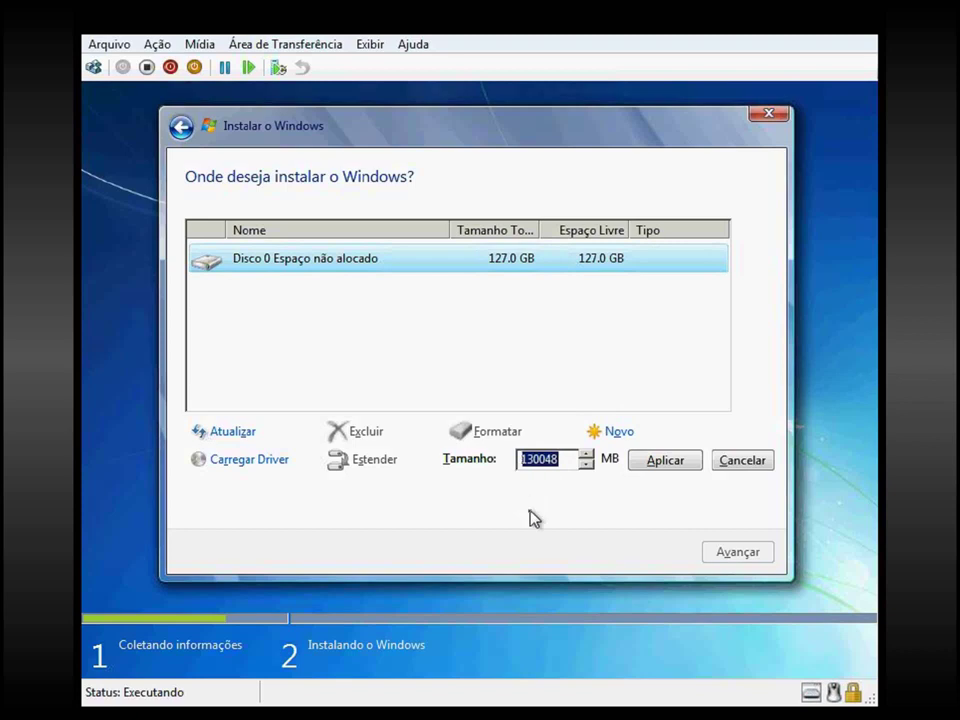
{"action": "key", "text": "BackSpace"}
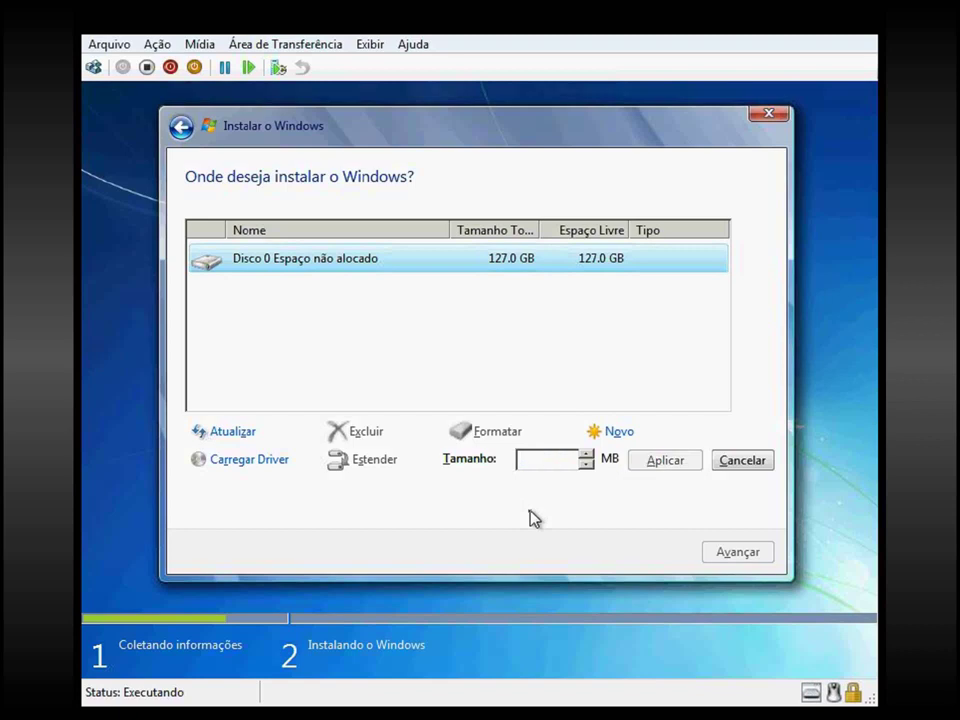
{"action": "type", "text": "20"}
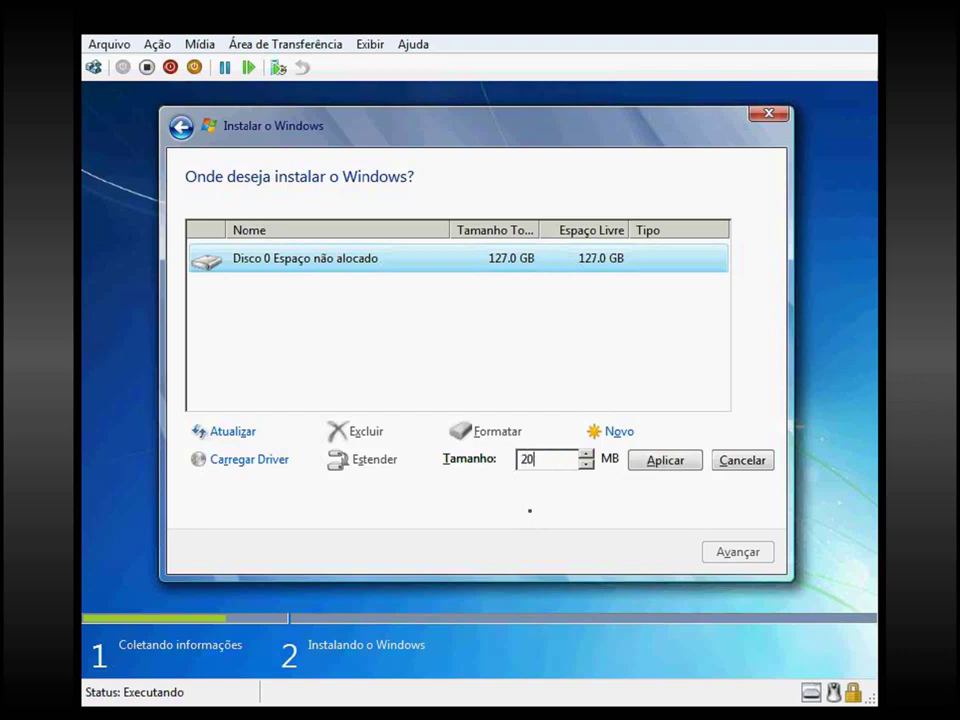
{"action": "type", "text": "000"}
{"action": "left_click", "coordinate": [656, 461]}
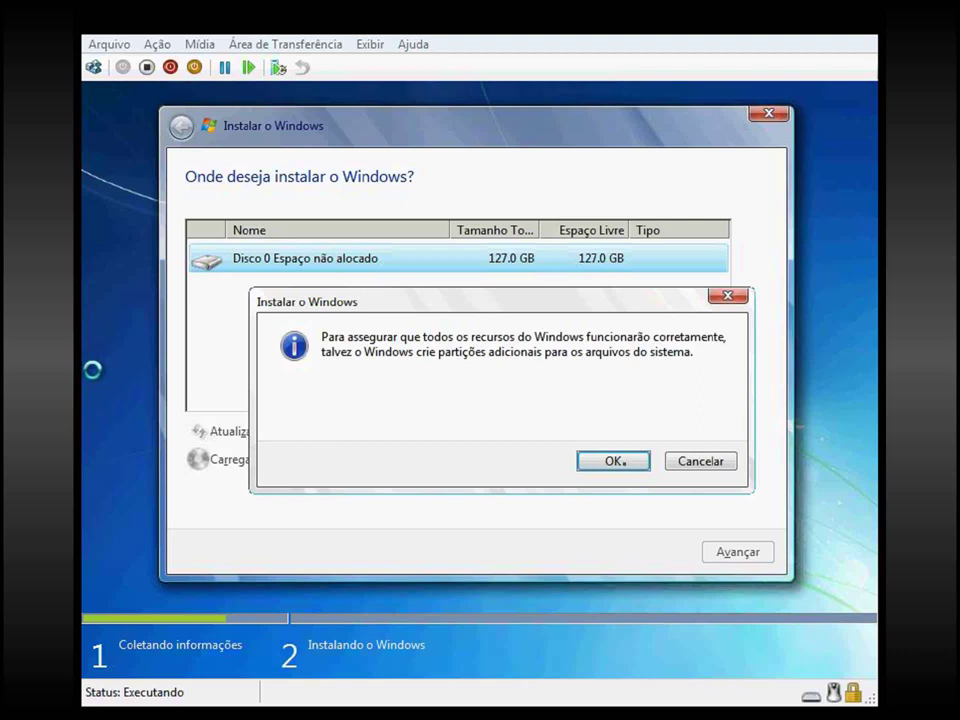
{"action": "left_click", "coordinate": [620, 461]}
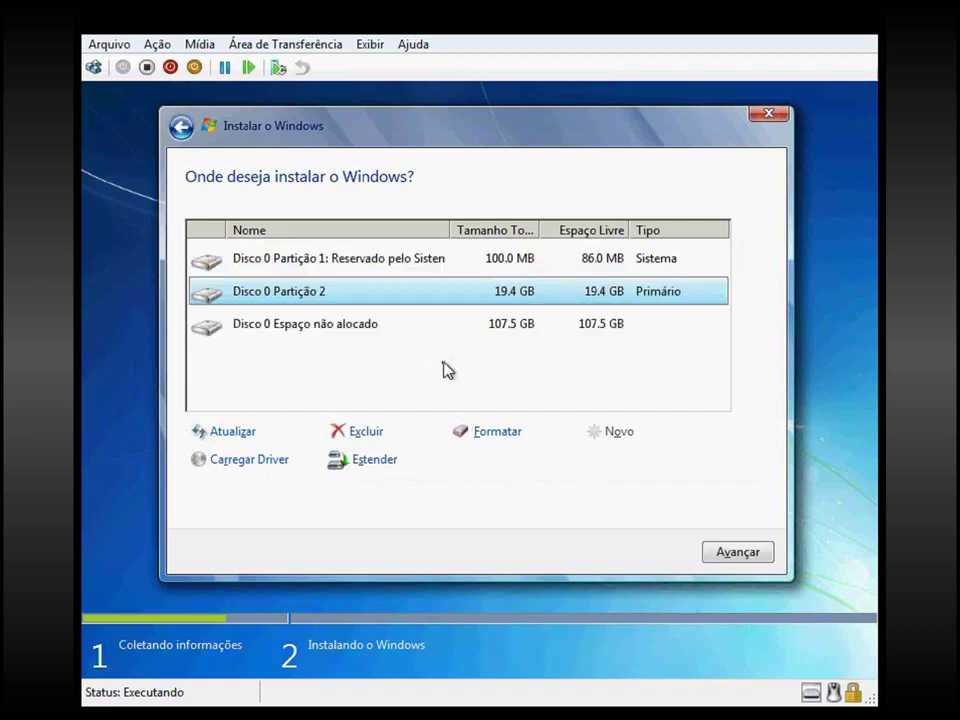
- Widen the partition list's name column and proceed with the installation on Disco 0 Partição 2
{"action": "left_click", "coordinate": [375, 273]}
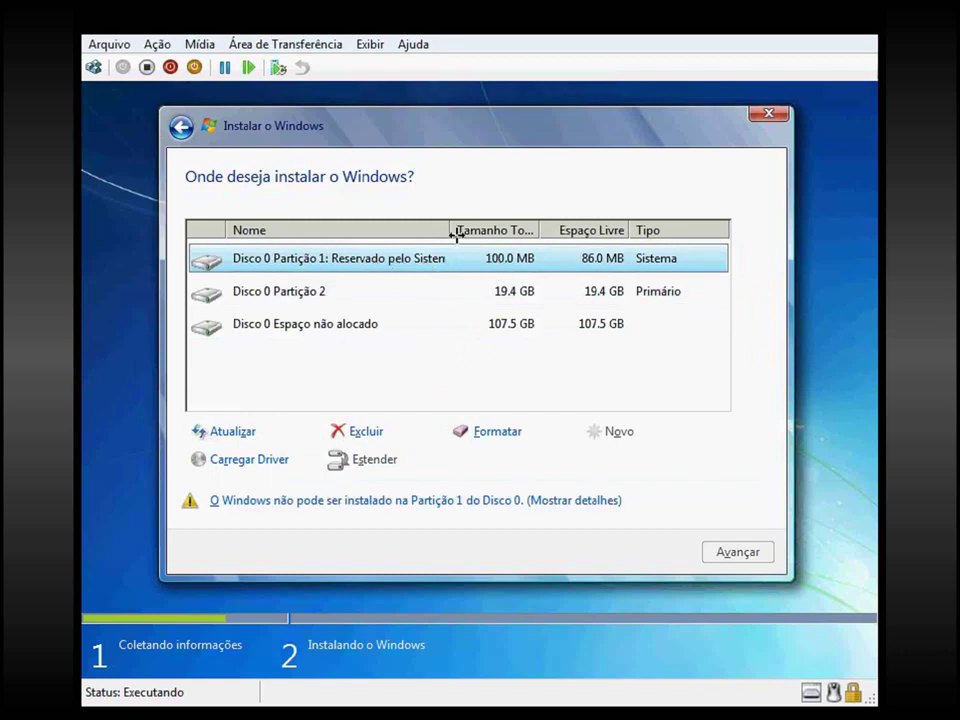
{"action": "left_click_drag", "start_coordinate": [456, 233], "coordinate": [471, 228]}
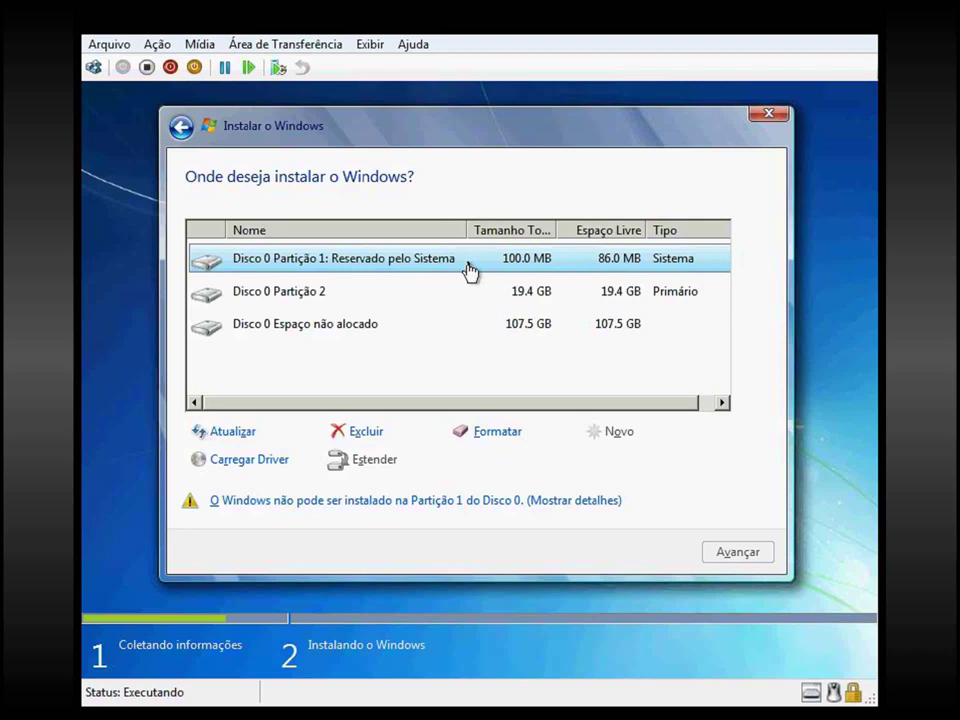
{"action": "left_click", "coordinate": [443, 292]}
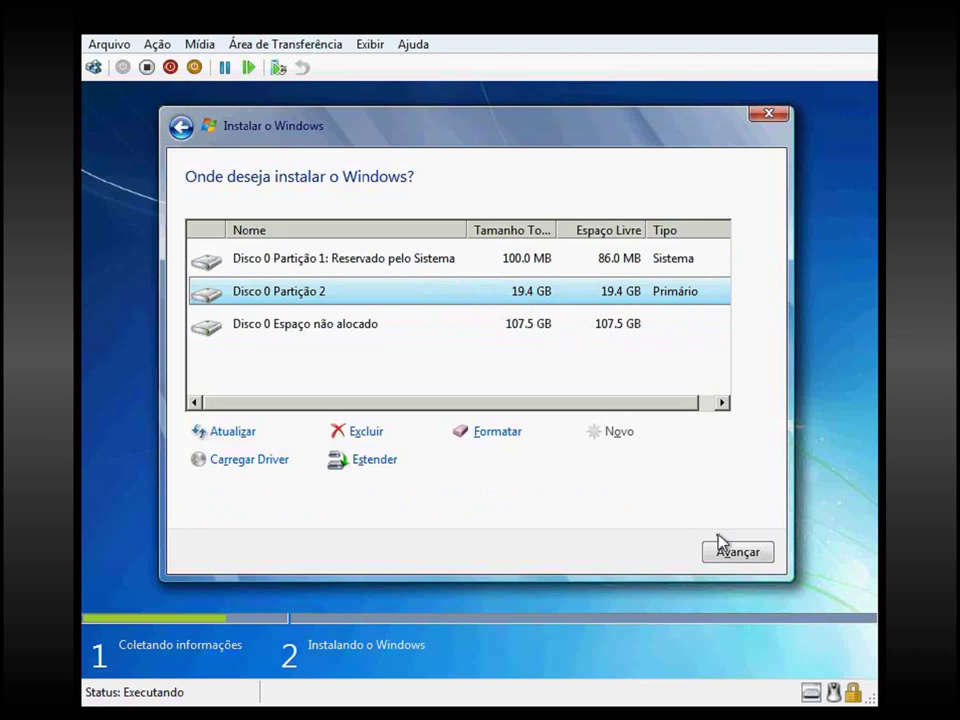
{"action": "left_click", "coordinate": [311, 334]}
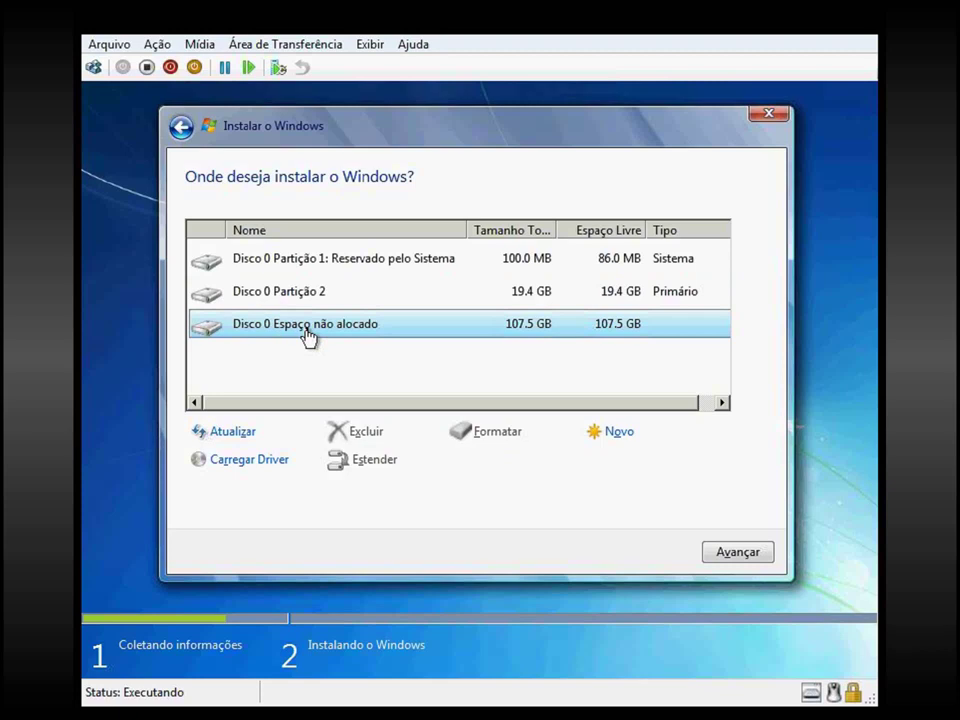
{"action": "left_click", "coordinate": [462, 293]}
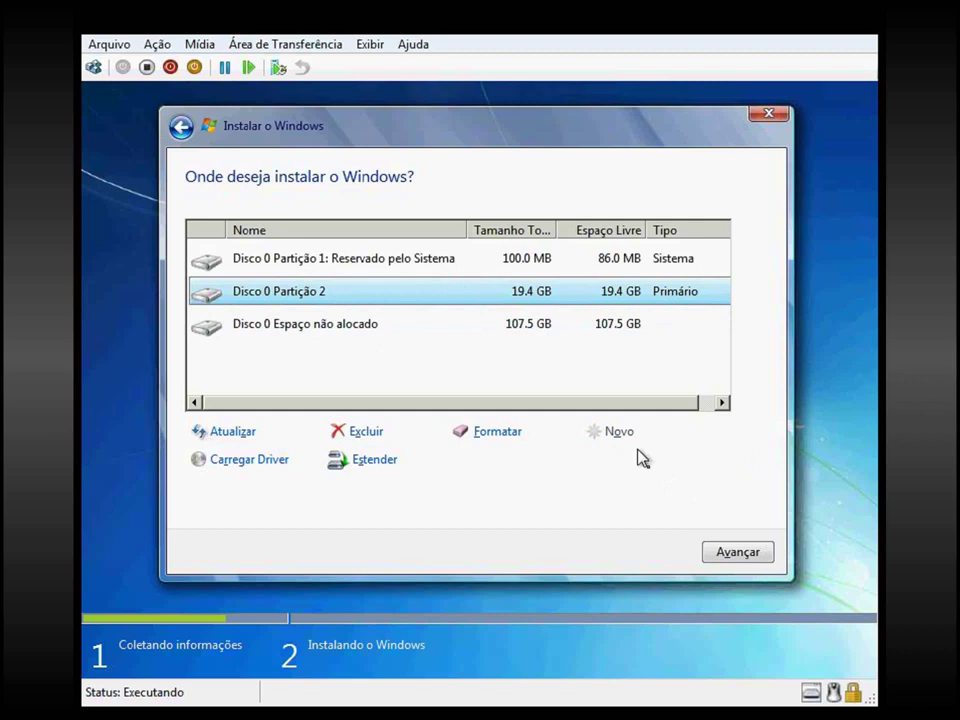
{"action": "left_click", "coordinate": [737, 556]}
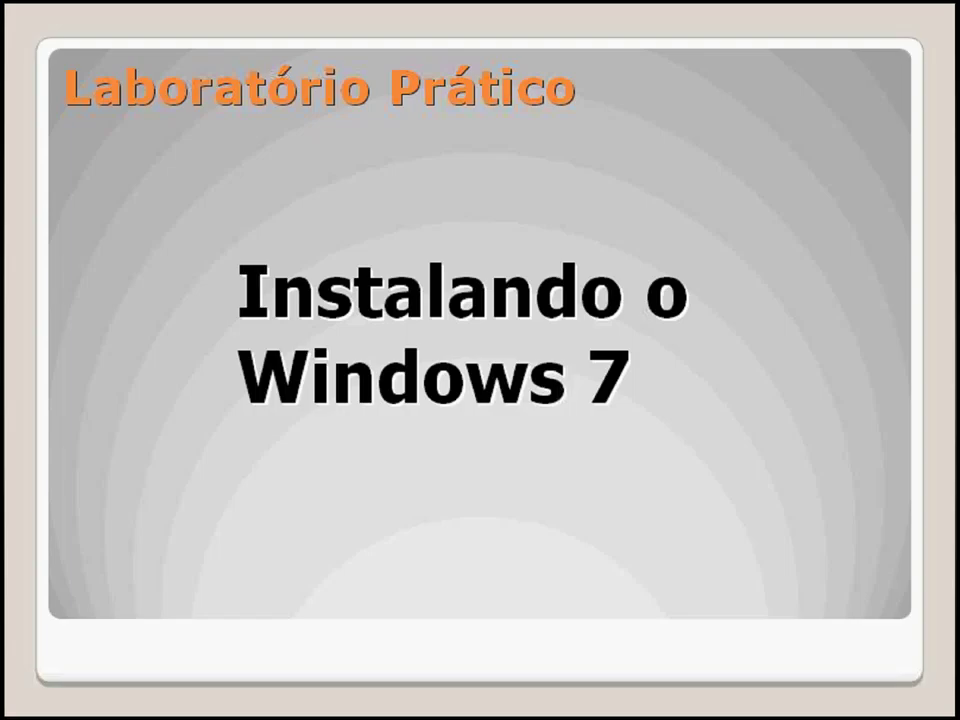
{"action": "key", "text": "Right"}
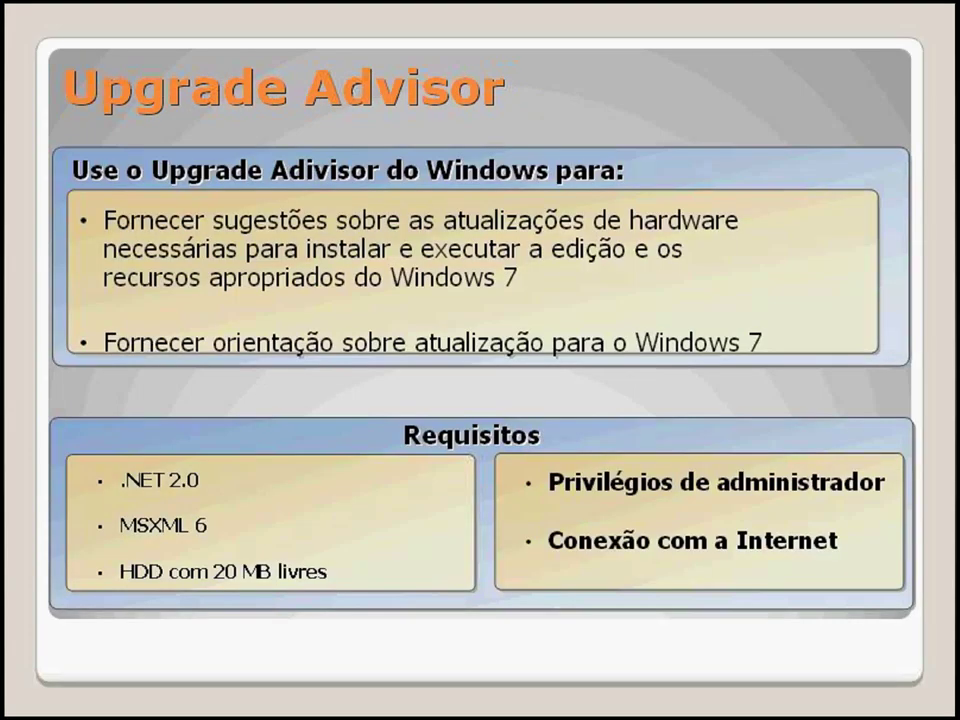
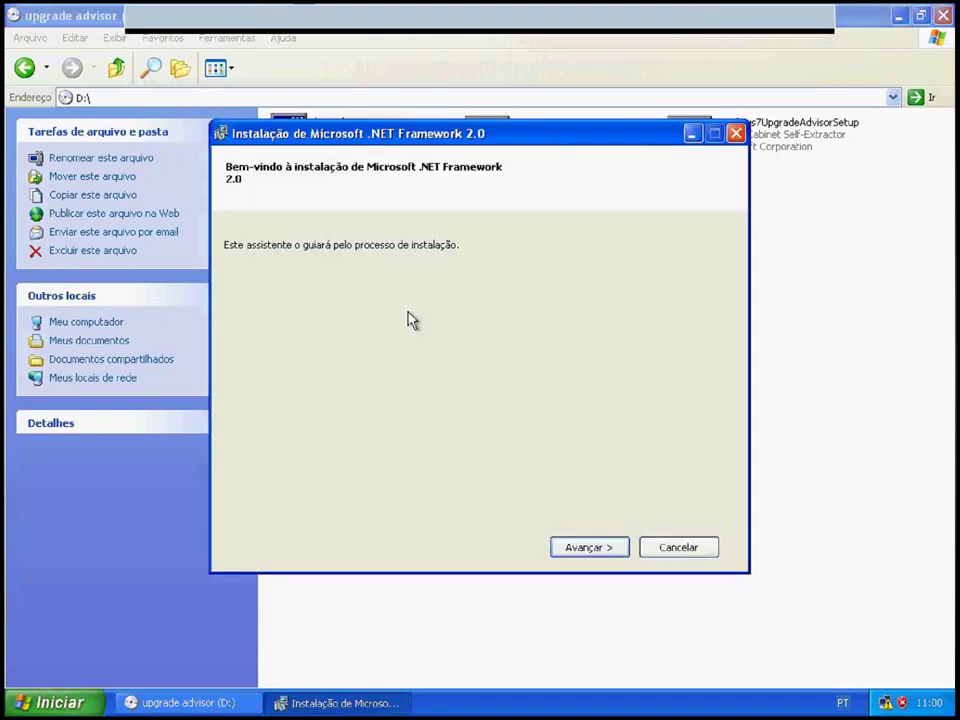
- Install Microsoft .NET Framework 2.0 with its license terms accepted and close the finished setup wizard
{"action": "left_click", "coordinate": [585, 550]}
{"action": "left_click", "coordinate": [450, 505]}
{"action": "left_click", "coordinate": [586, 549]}
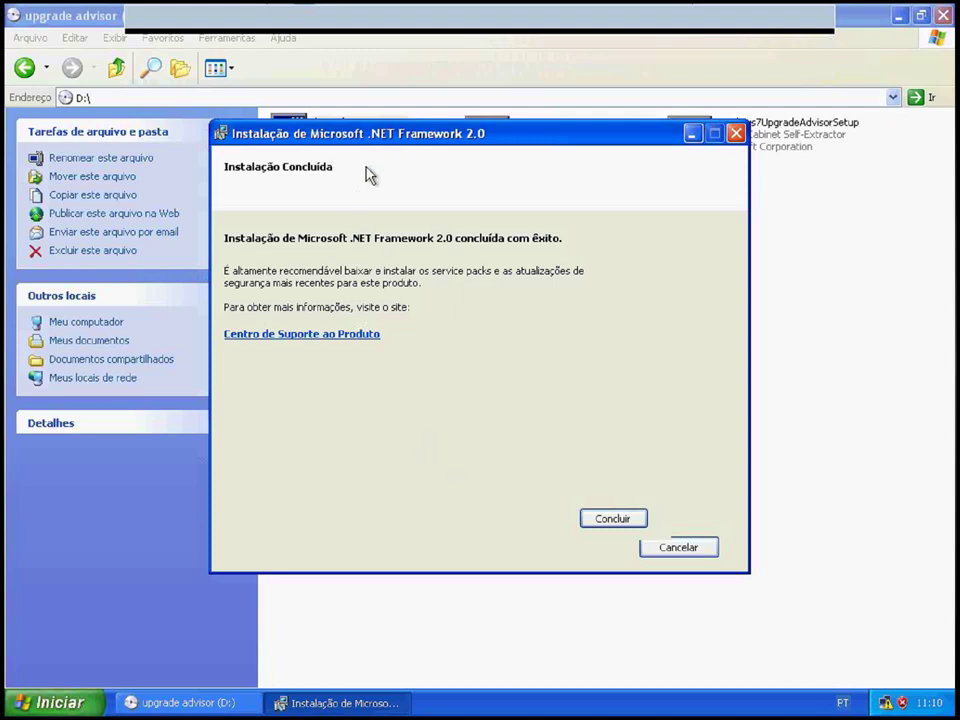
{"action": "left_click", "coordinate": [609, 518]}
{"action": "left_click", "coordinate": [455, 325]}
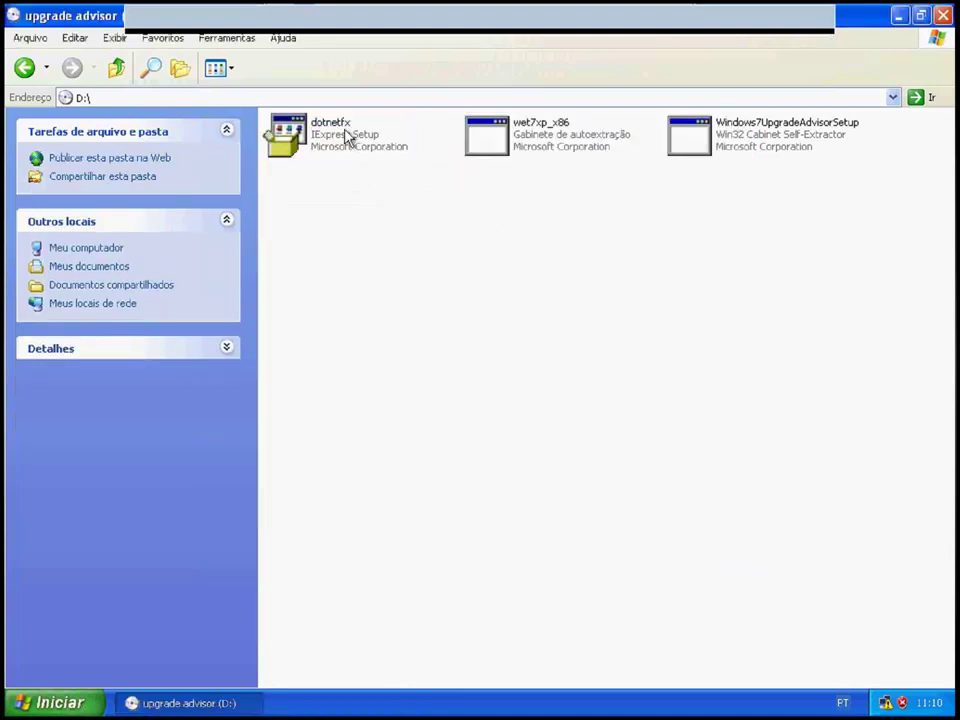
- Run Windows7UpgradeAdvisorSetup, accept the license terms and install Windows 7 Upgrade Advisor
{"action": "left_click", "coordinate": [724, 141]}
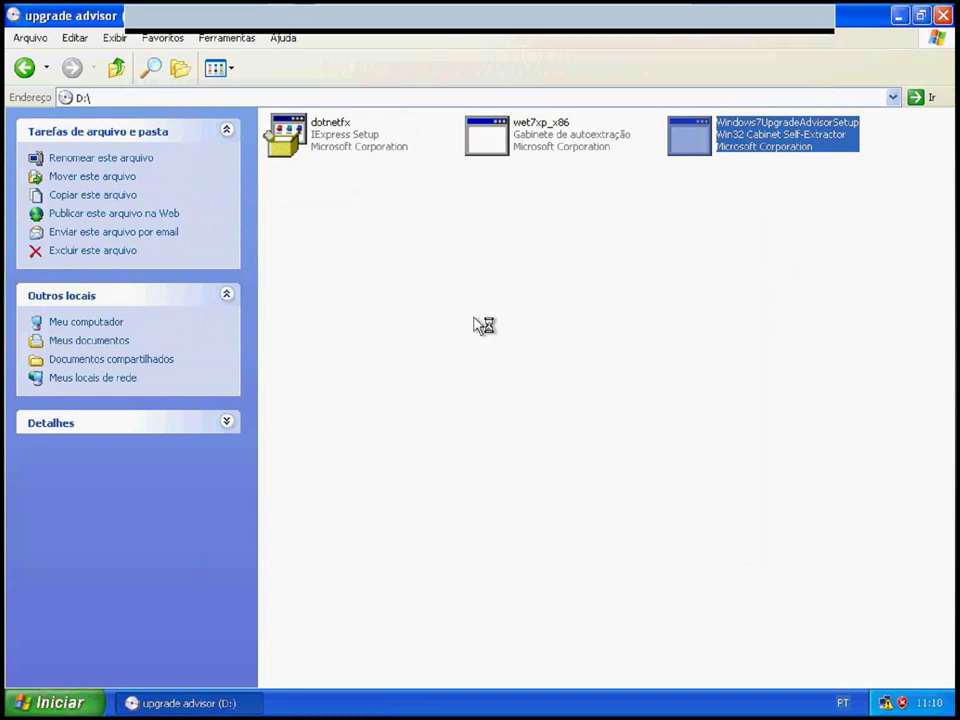
{"action": "left_click", "coordinate": [366, 457]}
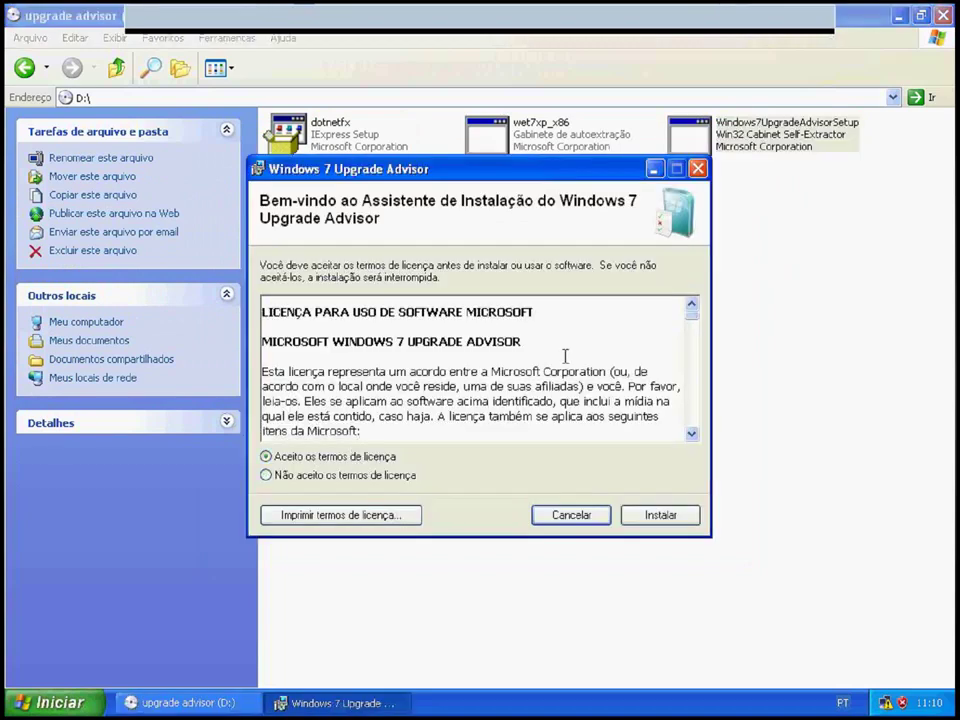
{"action": "left_click", "coordinate": [664, 516]}
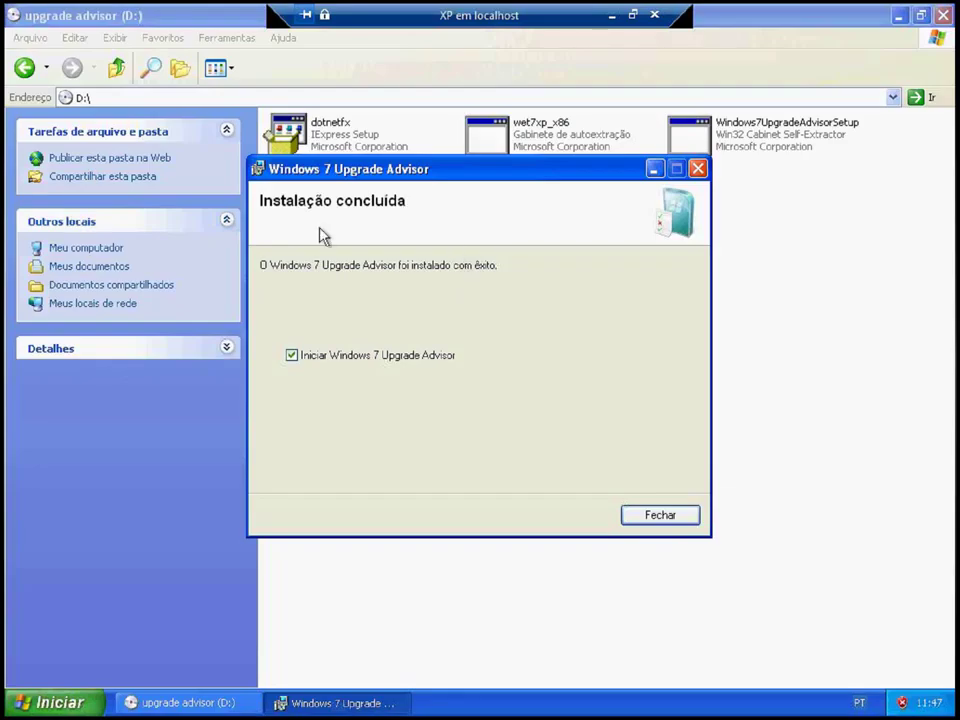
- Finish the setup with Windows 7 Upgrade Advisor set to start, run its compatibility check and maximize the report window
{"action": "left_click", "coordinate": [653, 521]}
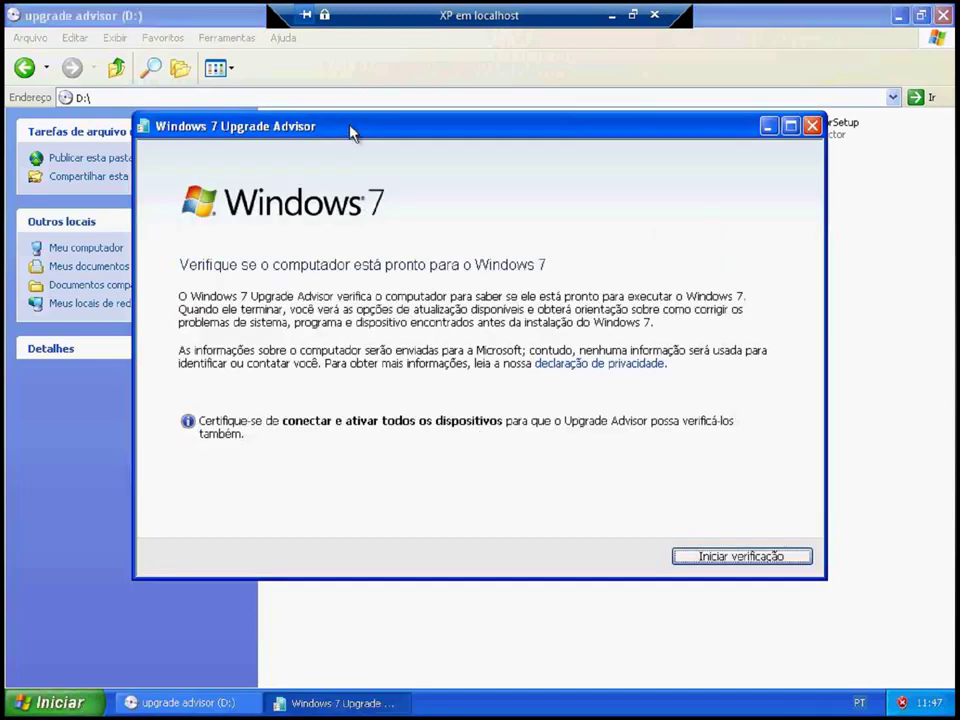
{"action": "left_click_drag", "start_coordinate": [342, 128], "coordinate": [343, 121]}
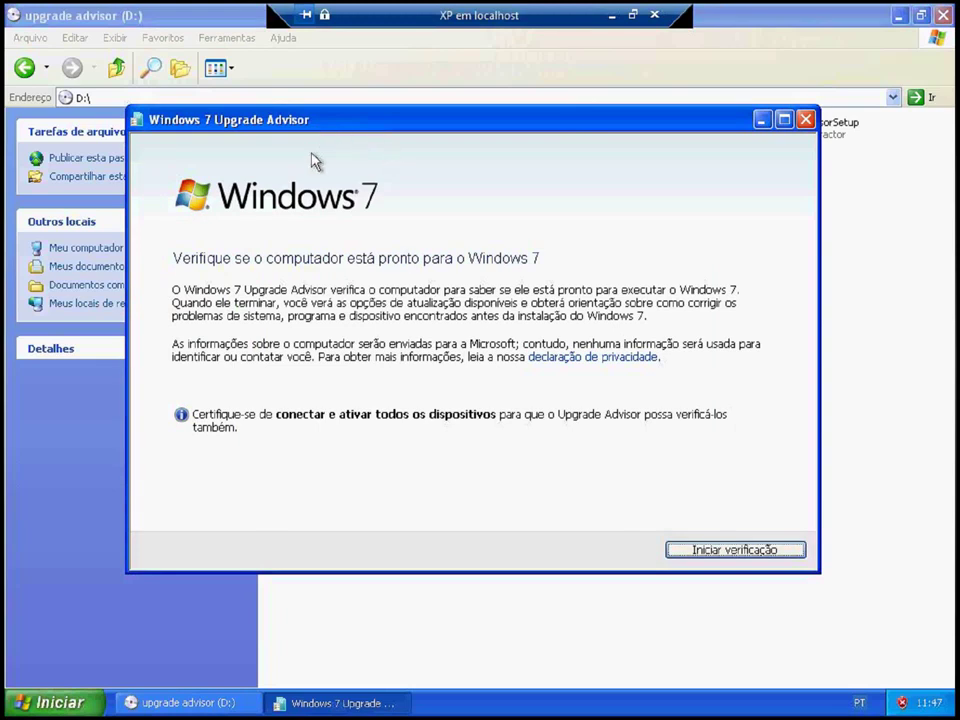
{"action": "left_click", "coordinate": [727, 556]}
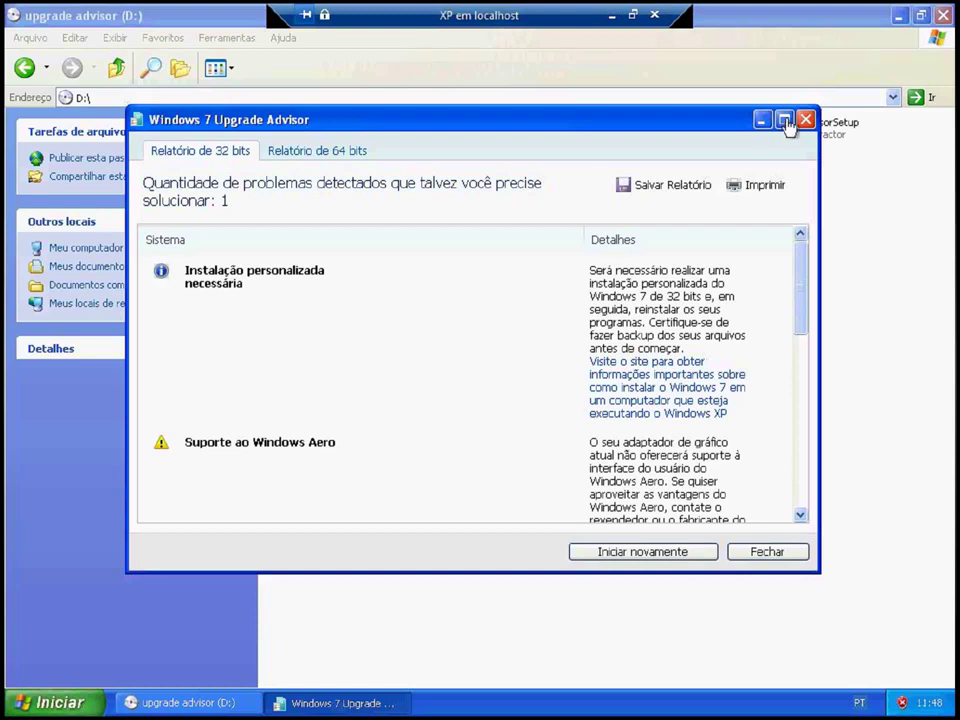
{"action": "left_click", "coordinate": [785, 121]}
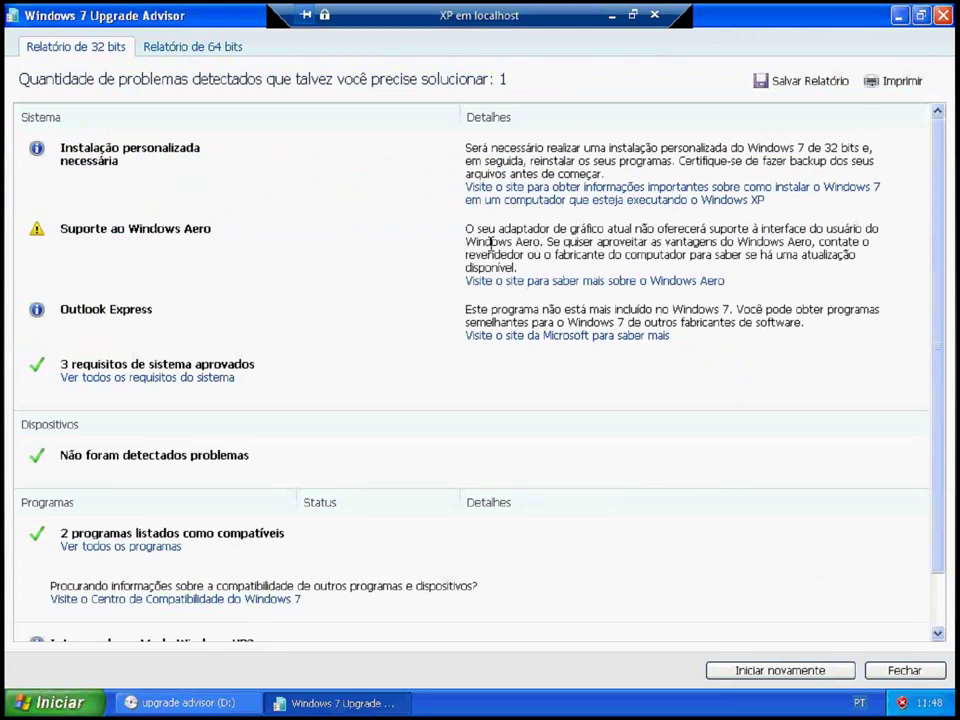
- Examine the 32-bit report's Windows Aero, Outlook Express, system requirement, device and program entries
{"action": "left_click_drag", "start_coordinate": [570, 229], "coordinate": [826, 222]}
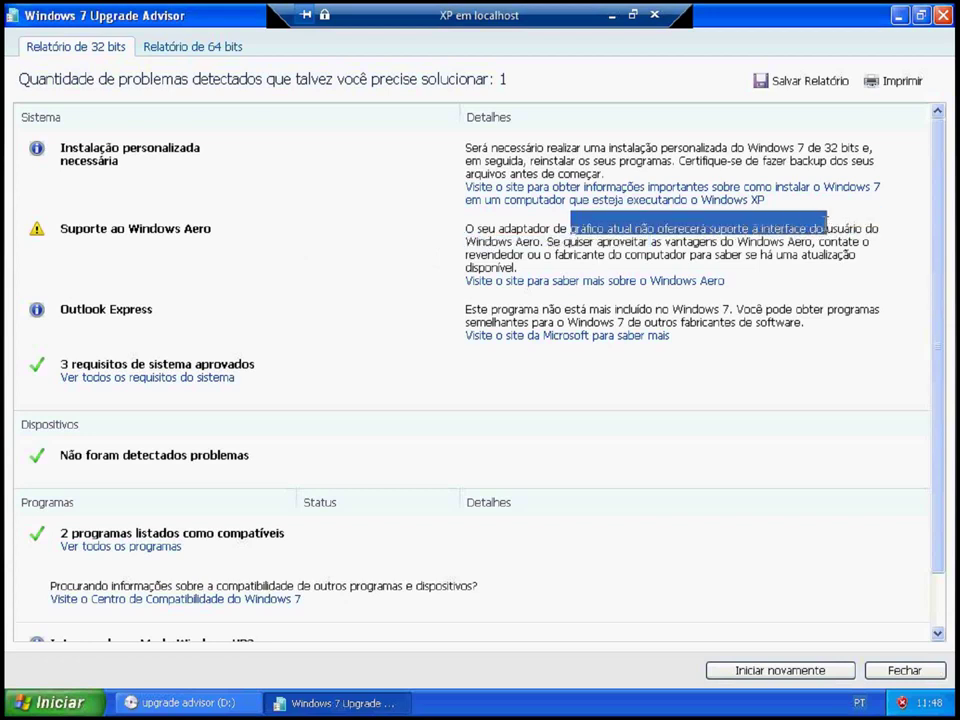
{"action": "left_click_drag", "start_coordinate": [129, 228], "coordinate": [211, 228]}
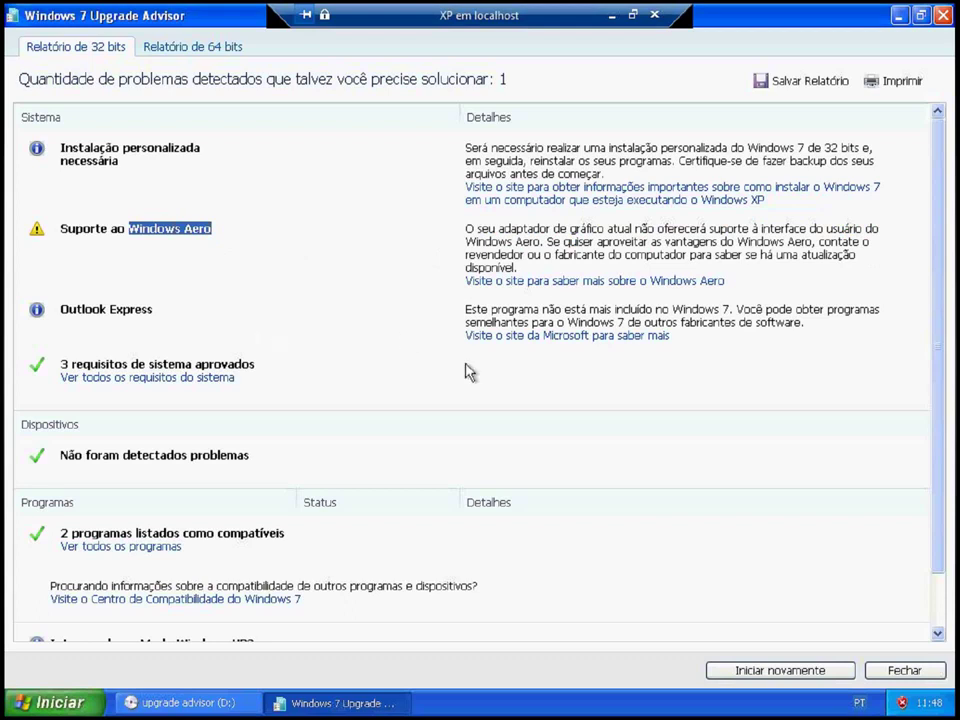
{"action": "left_click", "coordinate": [343, 339]}
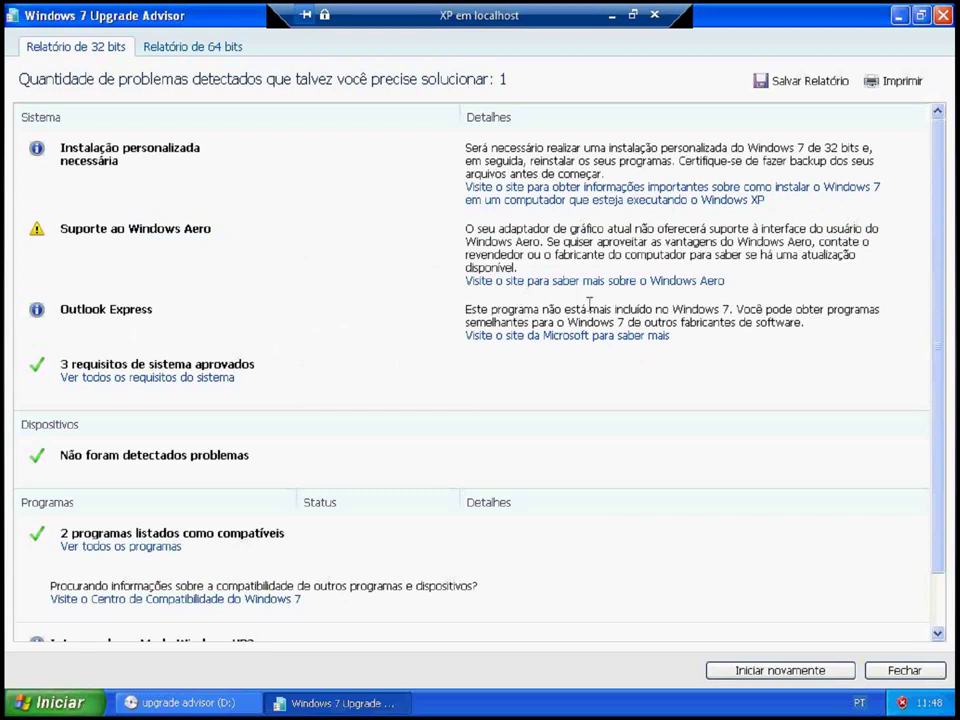
{"action": "left_click_drag", "start_coordinate": [543, 311], "coordinate": [652, 311]}
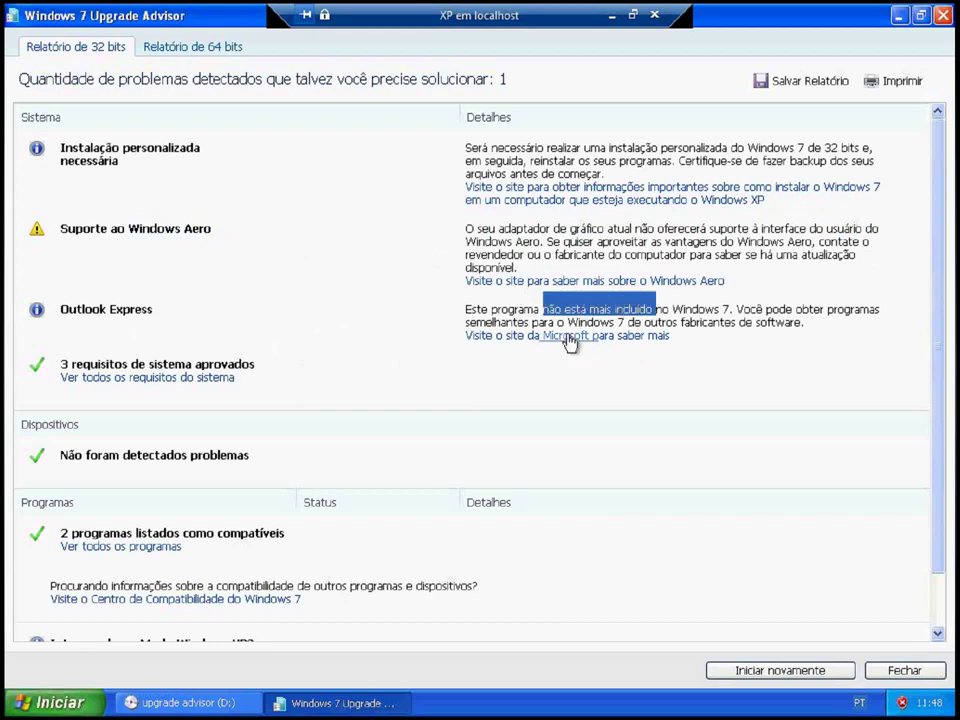
{"action": "left_click", "coordinate": [480, 388]}
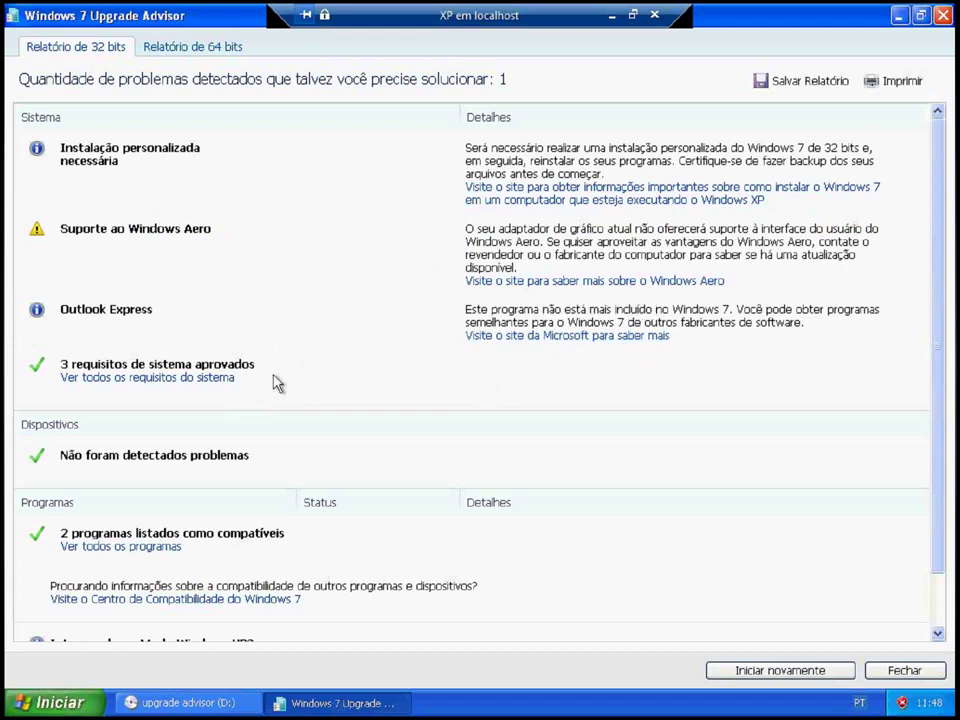
{"action": "scroll", "coordinate": [296, 399], "scroll_direction": "down", "scroll_amount": 2}
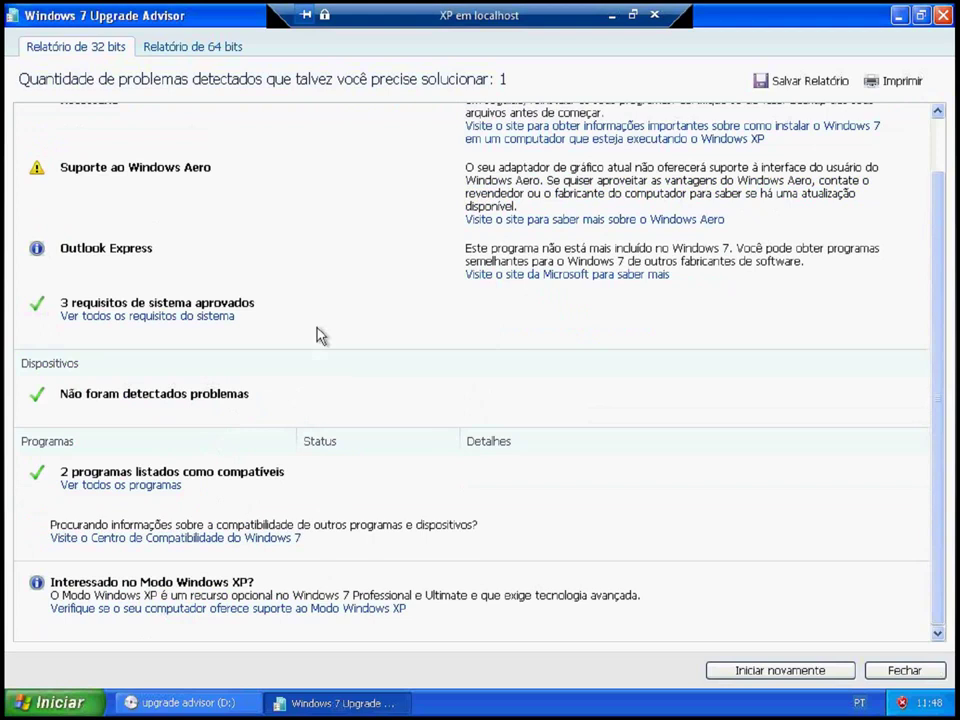
{"action": "scroll", "coordinate": [318, 335], "scroll_direction": "up", "scroll_amount": 2}
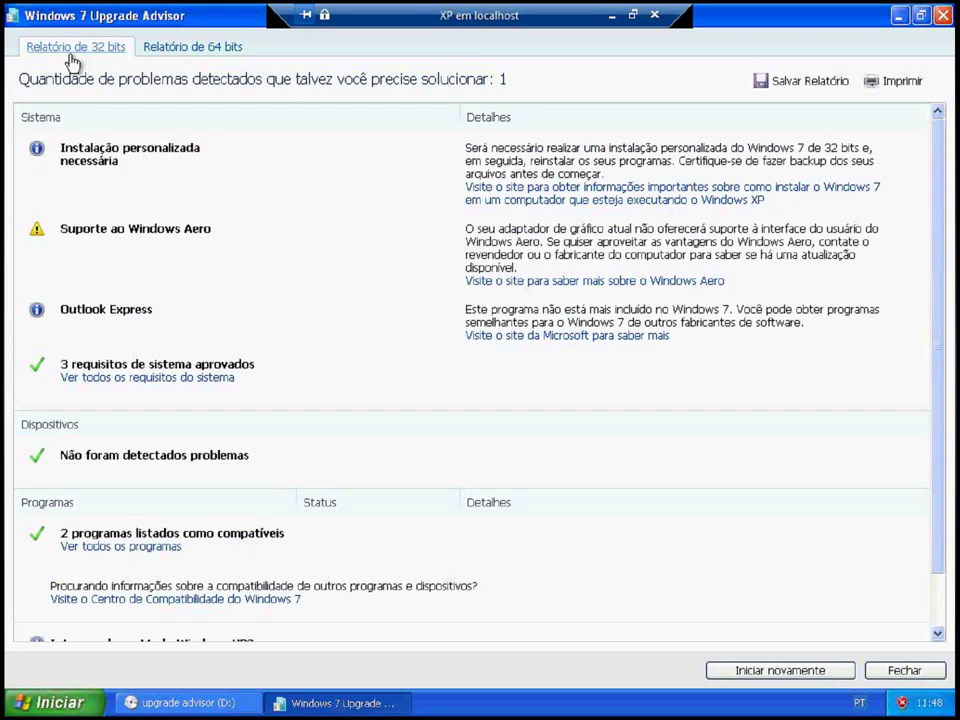
- Review the 64-bit report, including its RAM entry, and close Windows 7 Upgrade Advisor
{"action": "left_click", "coordinate": [180, 47]}
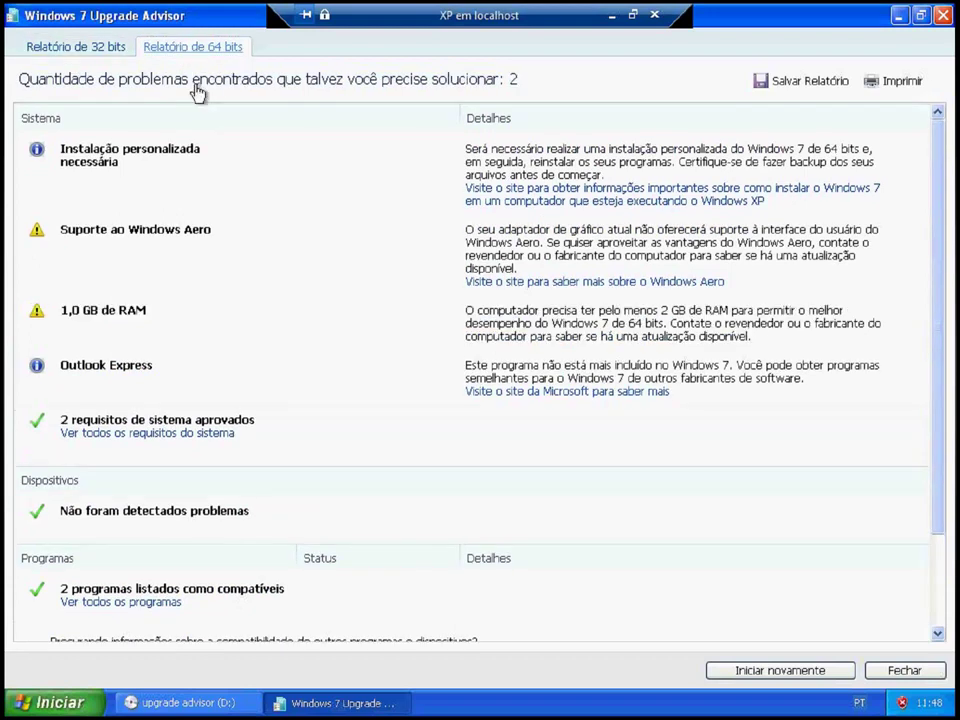
{"action": "scroll", "coordinate": [375, 373], "scroll_direction": "down", "scroll_amount": 2}
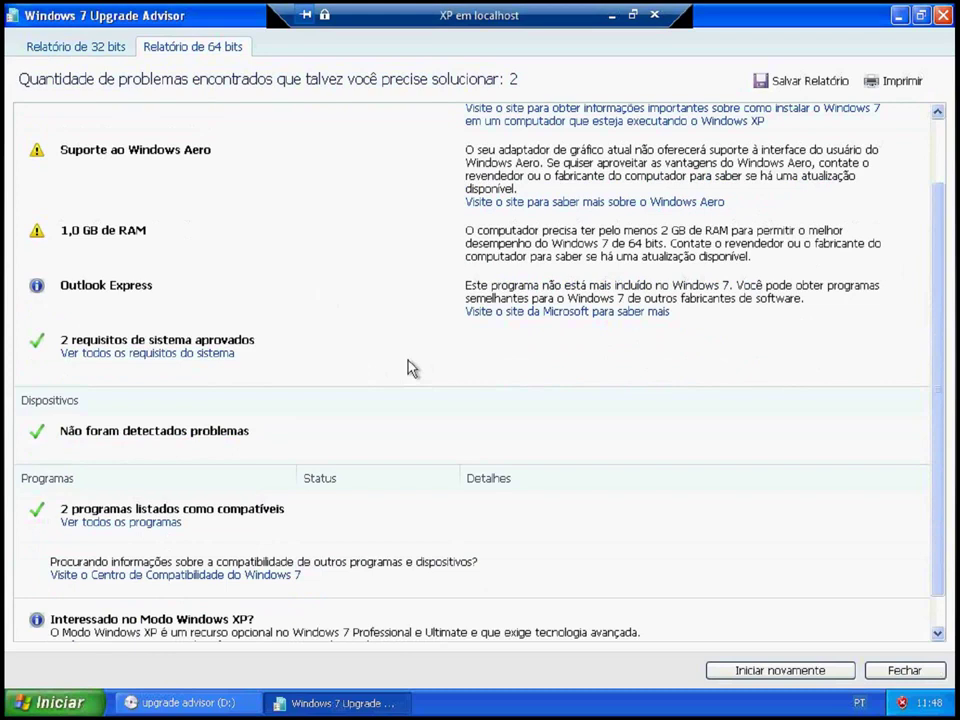
{"action": "scroll", "coordinate": [410, 368], "scroll_direction": "up", "scroll_amount": 2}
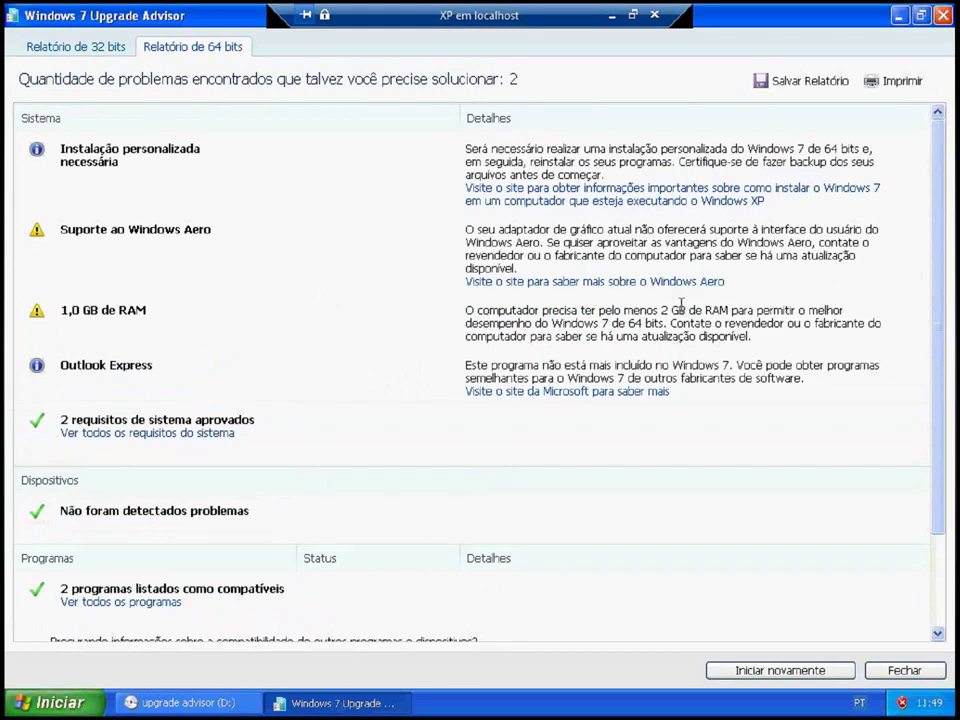
{"action": "left_click_drag", "start_coordinate": [61, 311], "coordinate": [147, 312]}
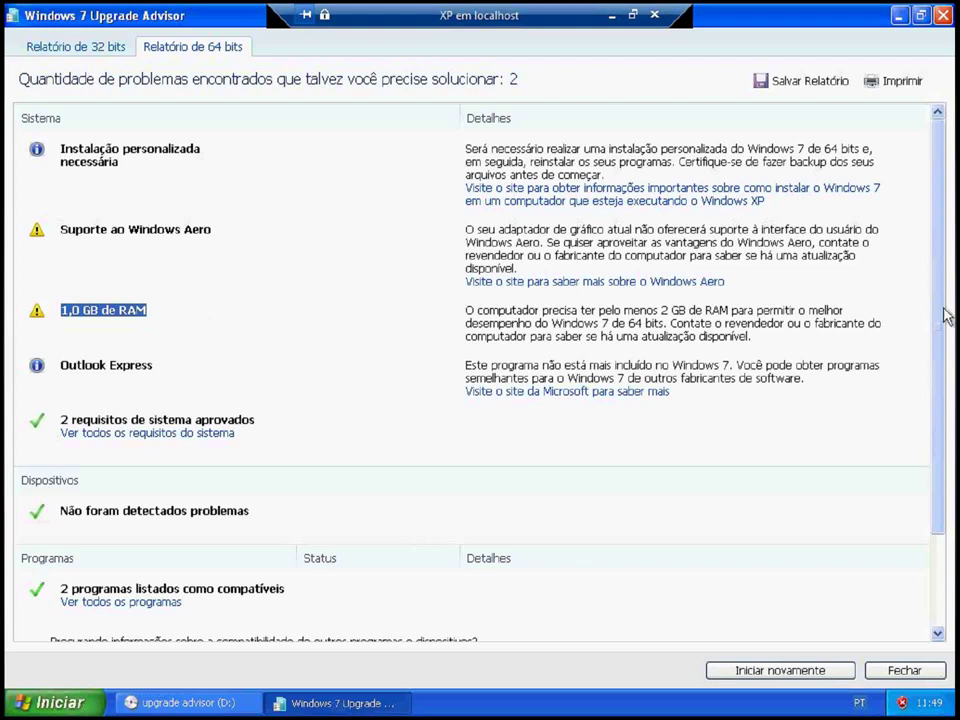
{"action": "left_click", "coordinate": [904, 677]}
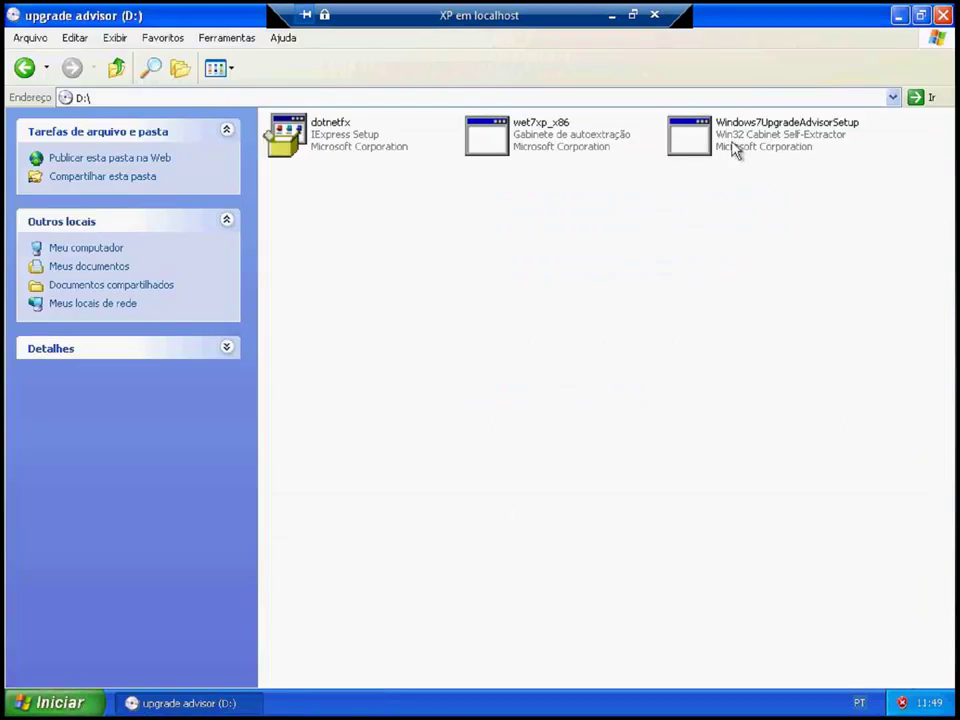
- Run wet7xp_x86, accept the license agreement, install Transferência Fácil do Windows and close the finished wizard
{"action": "left_click", "coordinate": [527, 146]}
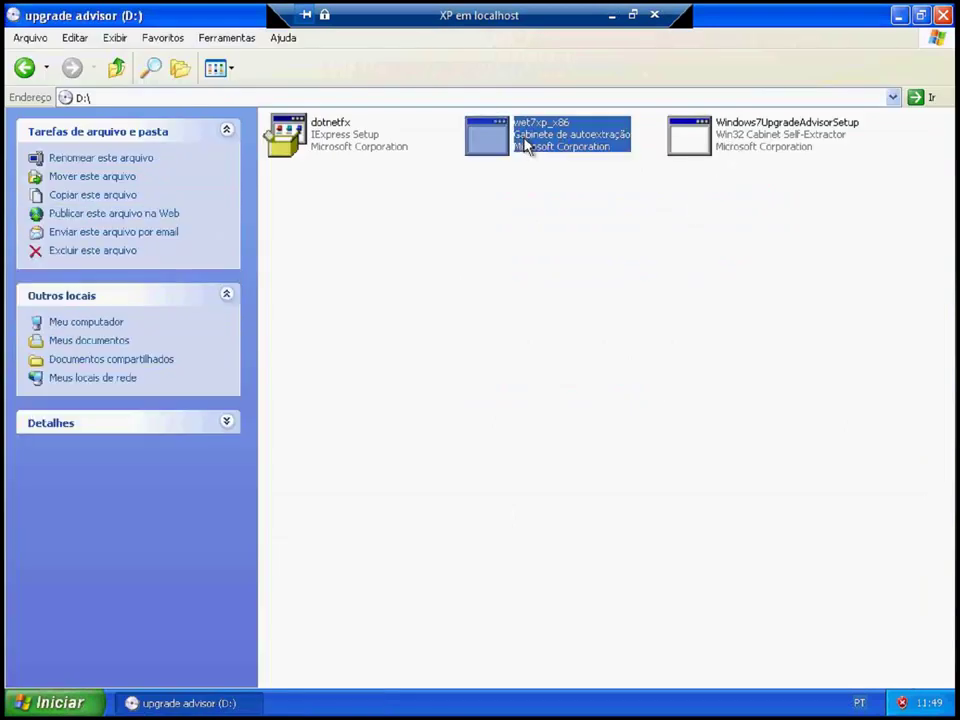
{"action": "double_click", "coordinate": [527, 146]}
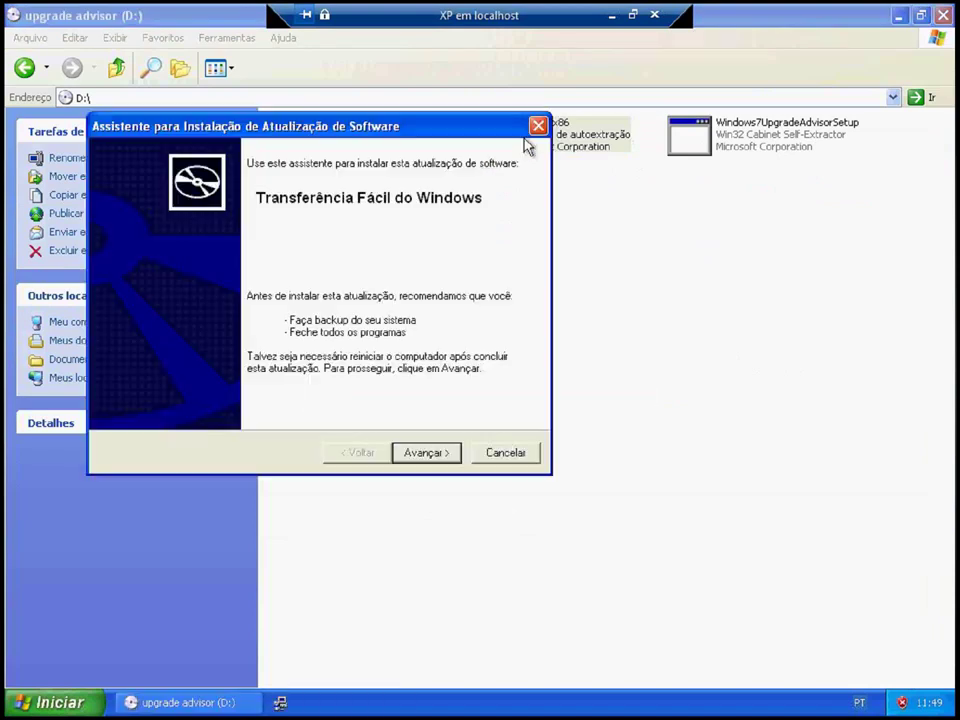
{"action": "left_click_drag", "start_coordinate": [385, 133], "coordinate": [551, 159]}
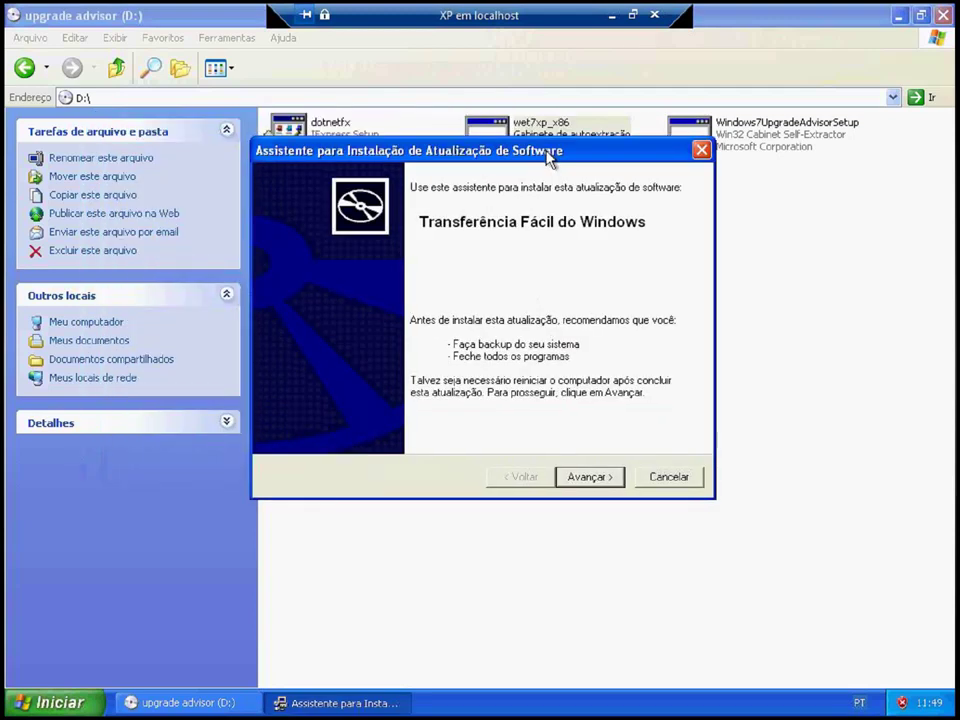
{"action": "left_click", "coordinate": [594, 478]}
{"action": "left_click", "coordinate": [535, 421]}
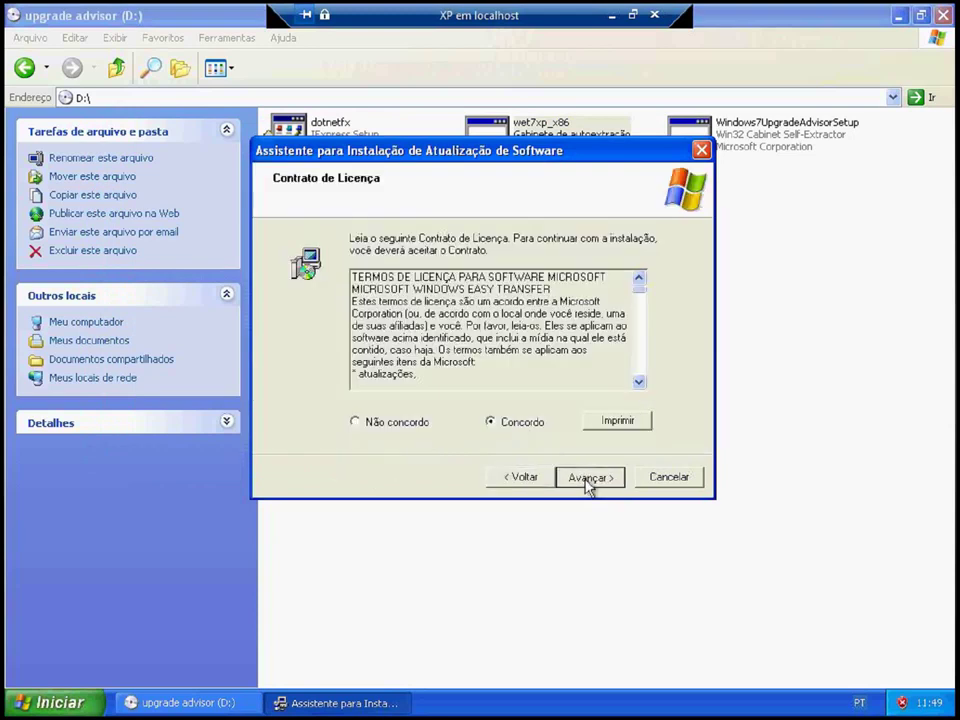
{"action": "left_click", "coordinate": [589, 478]}
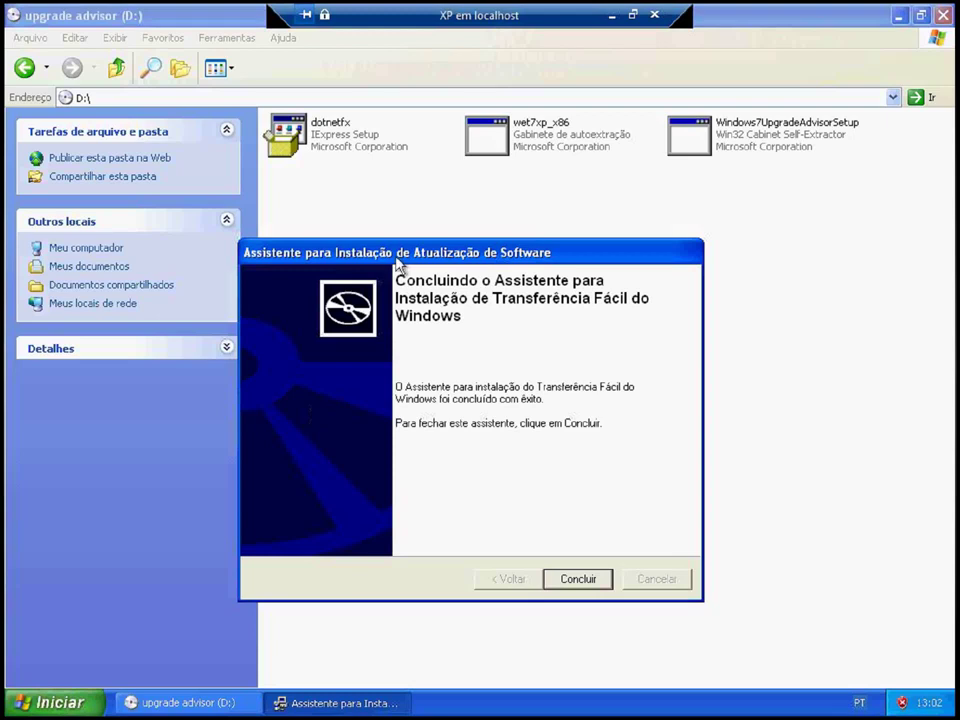
{"action": "left_click_drag", "start_coordinate": [395, 253], "coordinate": [400, 223]}
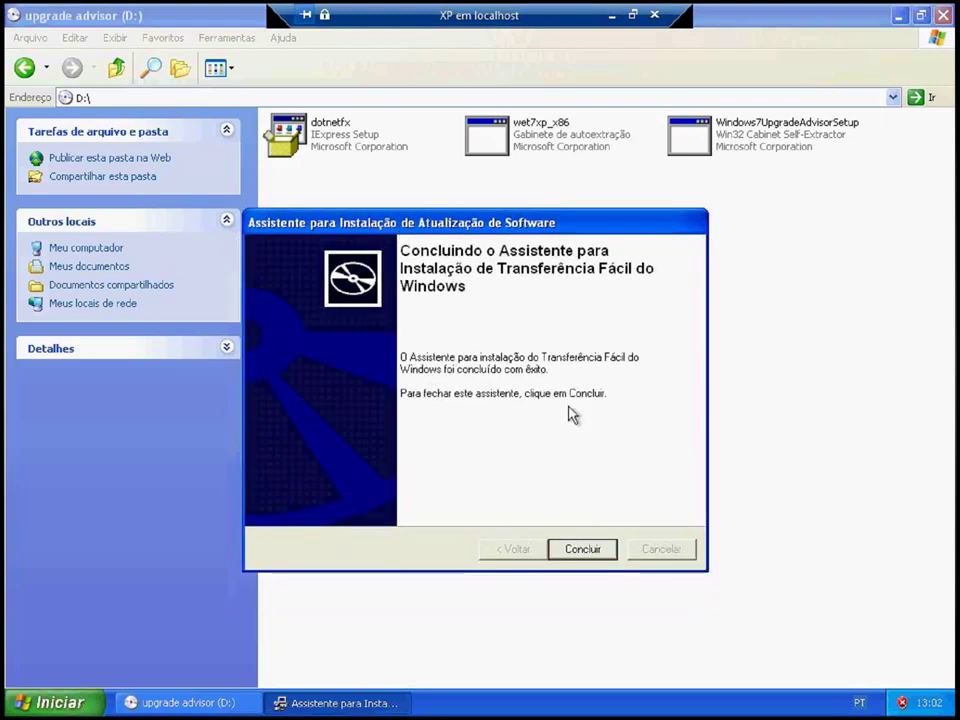
{"action": "left_click", "coordinate": [585, 549]}
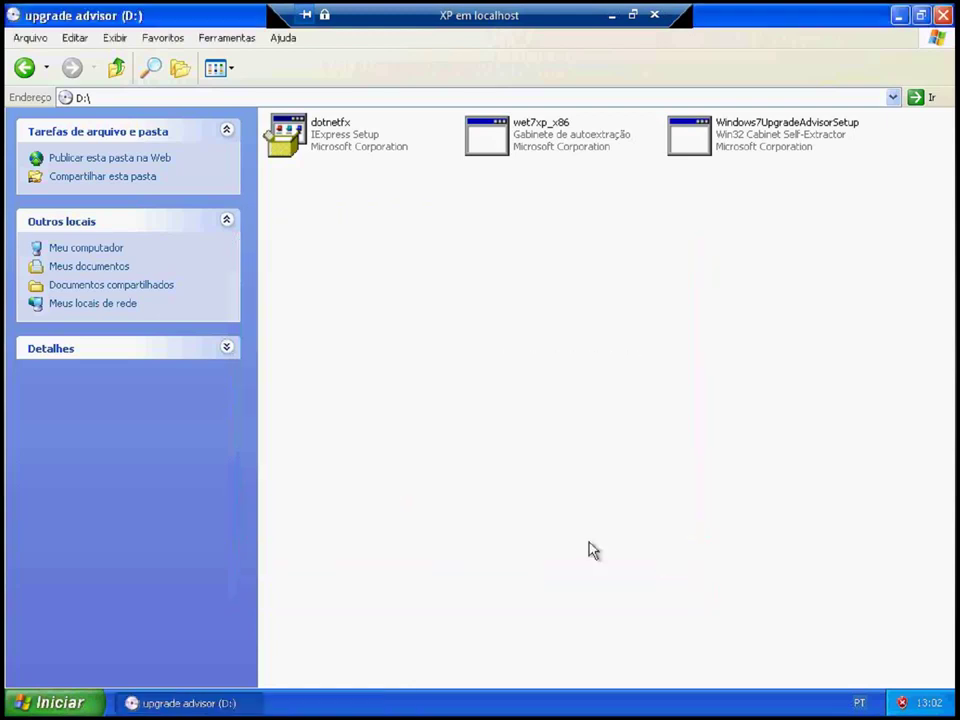
- Launch Transferência Fácil do Windows and advance past the welcome page to the choice of transfer method
{"action": "left_click", "coordinate": [73, 704]}
{"action": "mouse_move", "coordinate": [99, 636]}
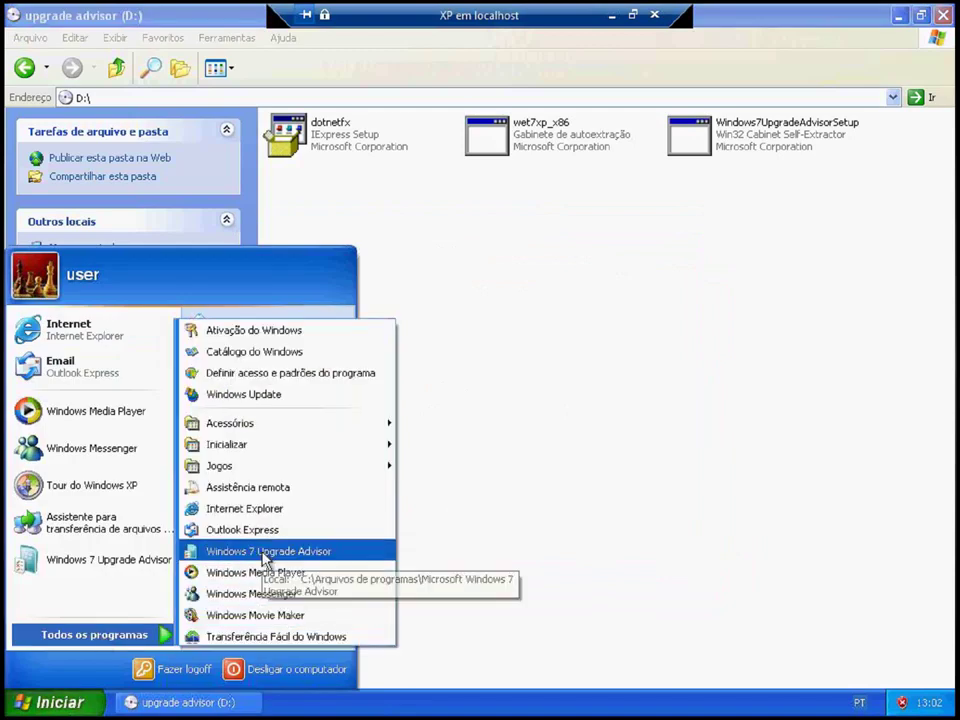
{"action": "left_click", "coordinate": [318, 637]}
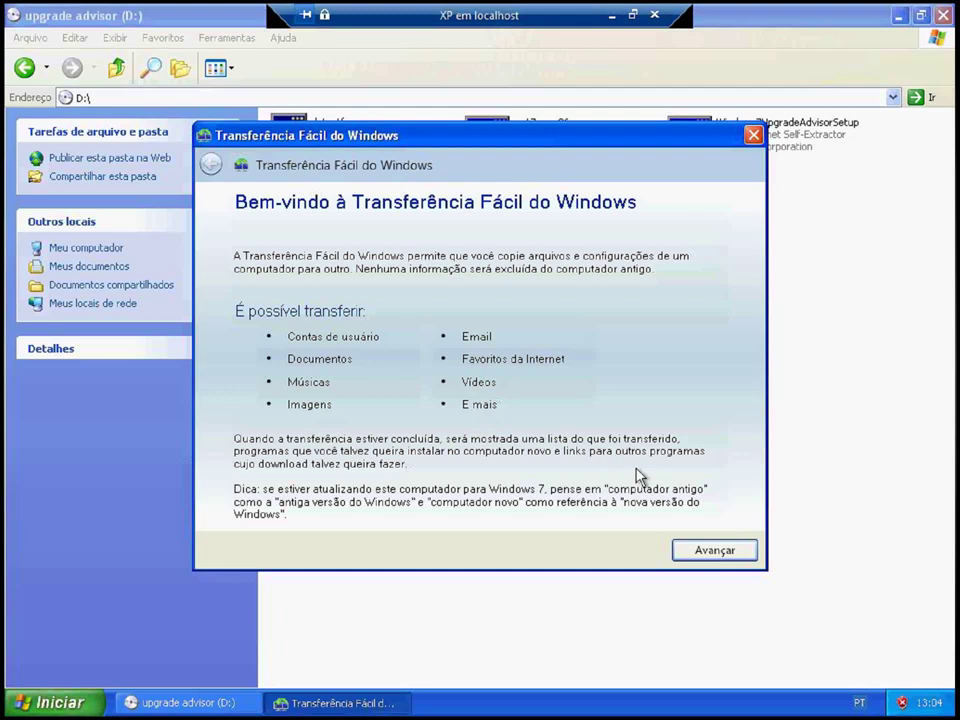
{"action": "key", "text": "Return"}
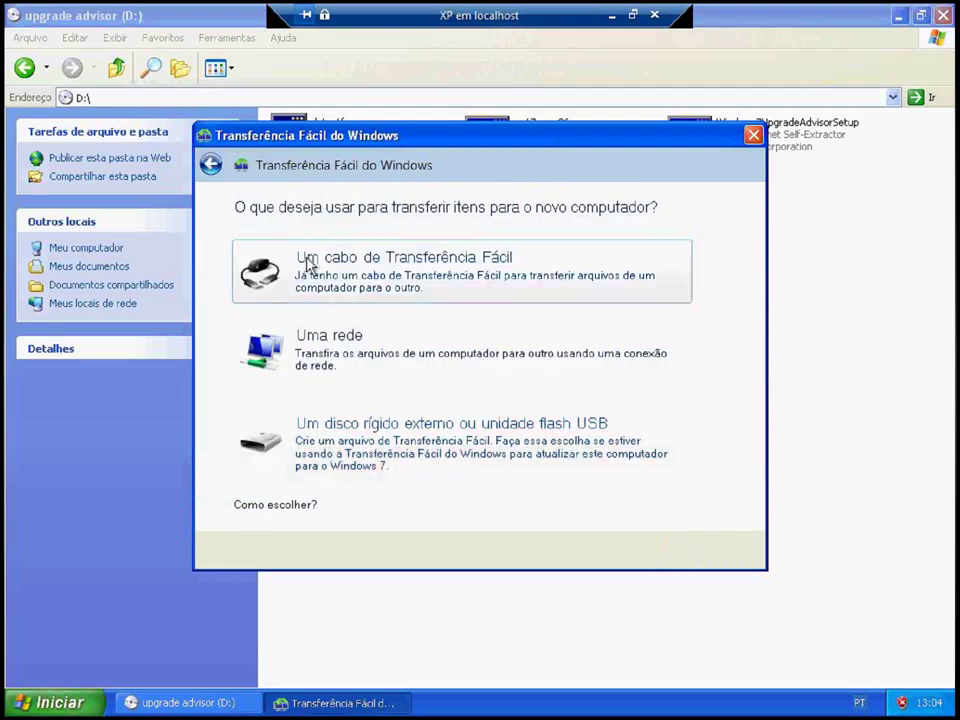
- Minimize the upgrade advisor (D:) window and move the Transferência Fácil window aside to free the desktop
{"action": "left_click", "coordinate": [870, 311]}
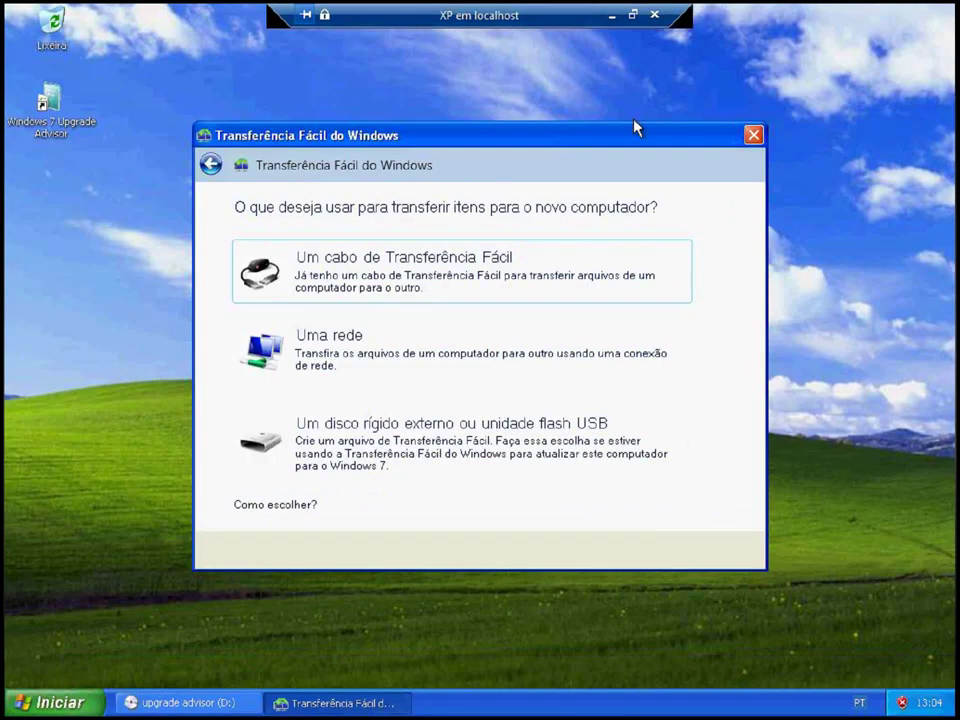
{"action": "left_click_drag", "start_coordinate": [635, 127], "coordinate": [783, 104]}
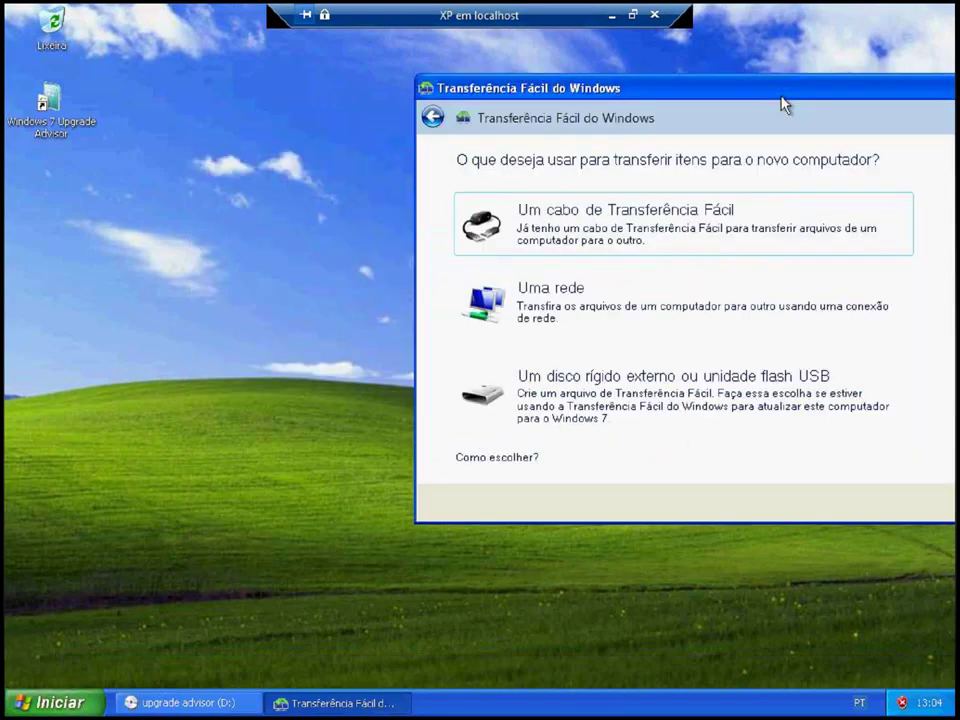
{"action": "left_click", "coordinate": [52, 702]}
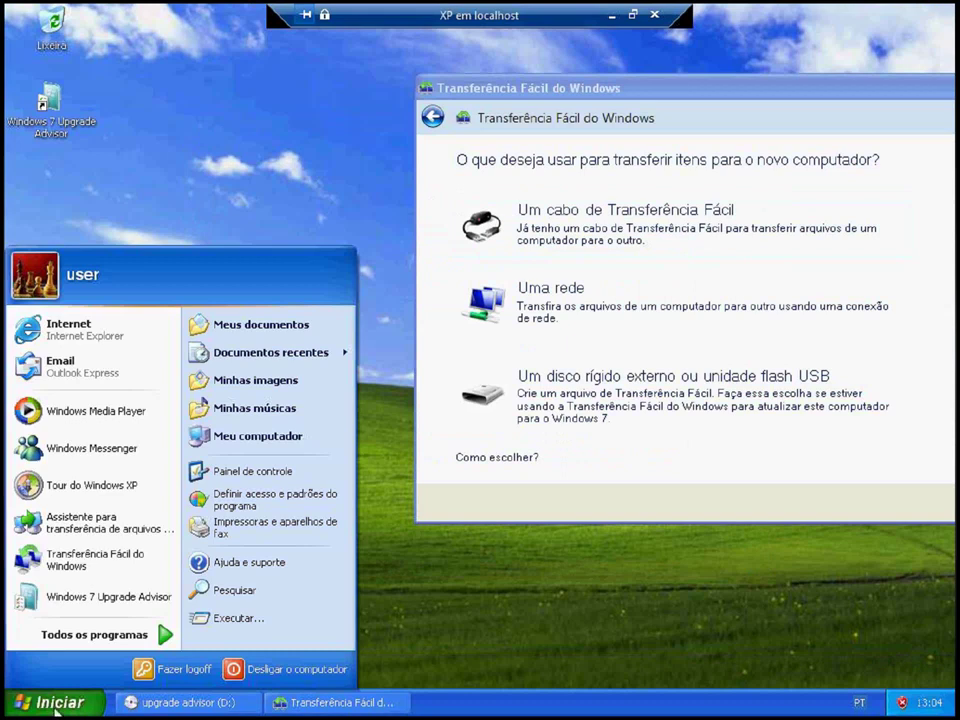
{"action": "left_click", "coordinate": [52, 702]}
- Create a new compressed (zipped) folder and a new Wave sound file on the desktop with their default names
{"action": "right_click", "coordinate": [127, 294]}
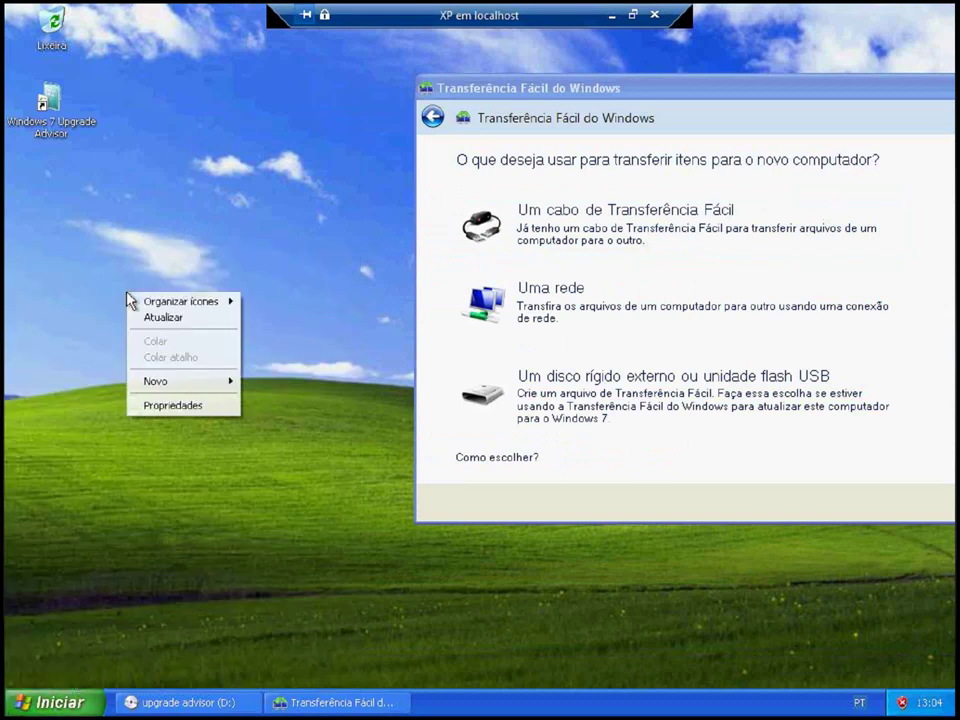
{"action": "left_click", "coordinate": [160, 381]}
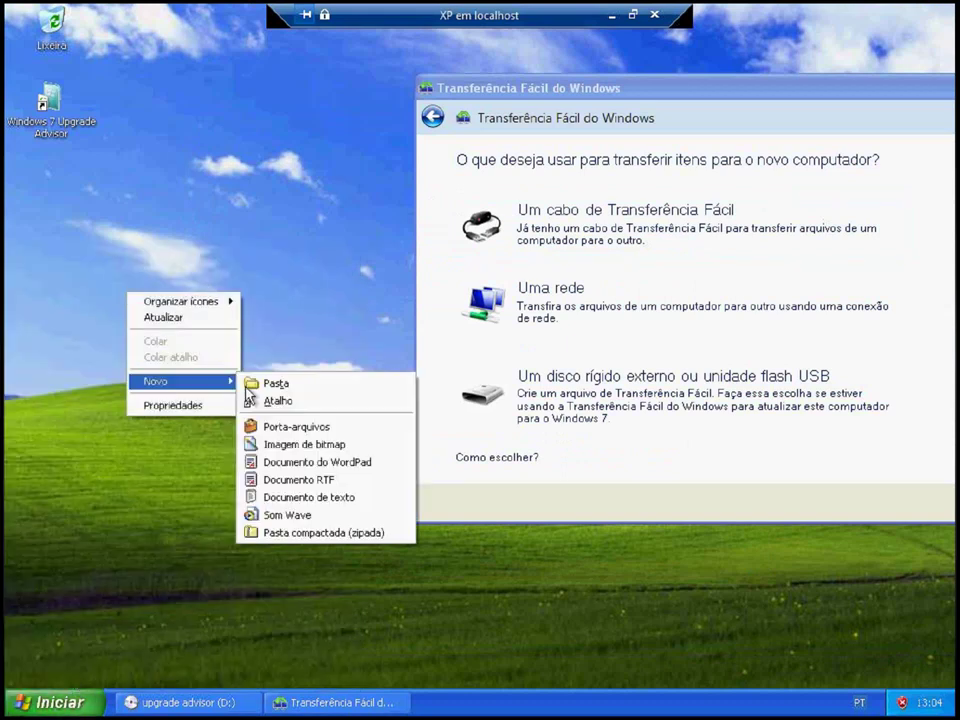
{"action": "left_click", "coordinate": [268, 533]}
{"action": "key", "text": "Return"}
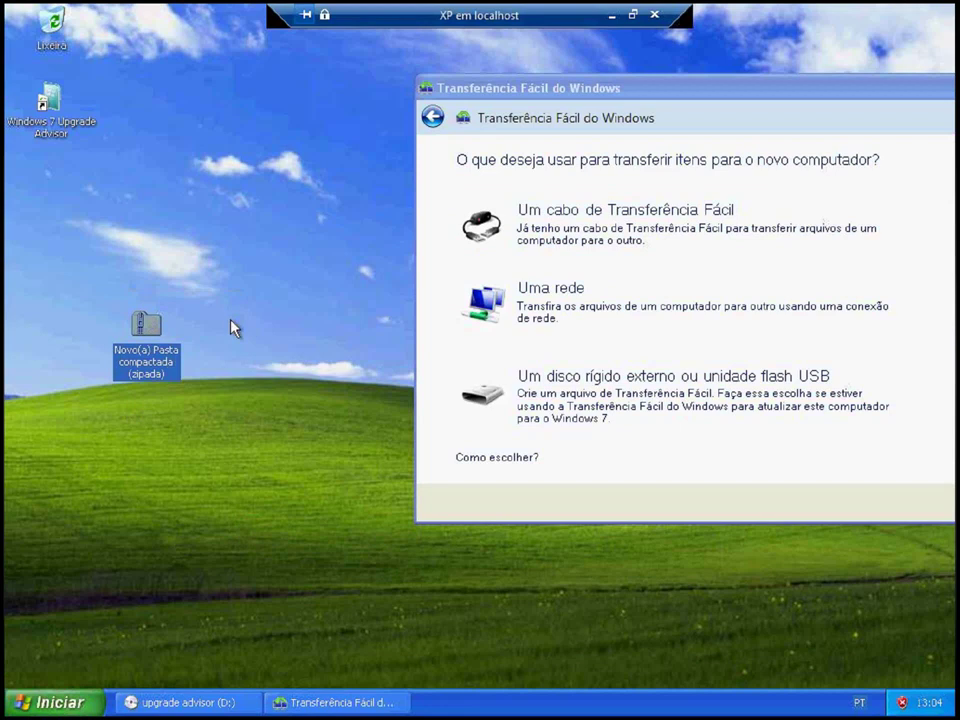
{"action": "right_click", "coordinate": [174, 223]}
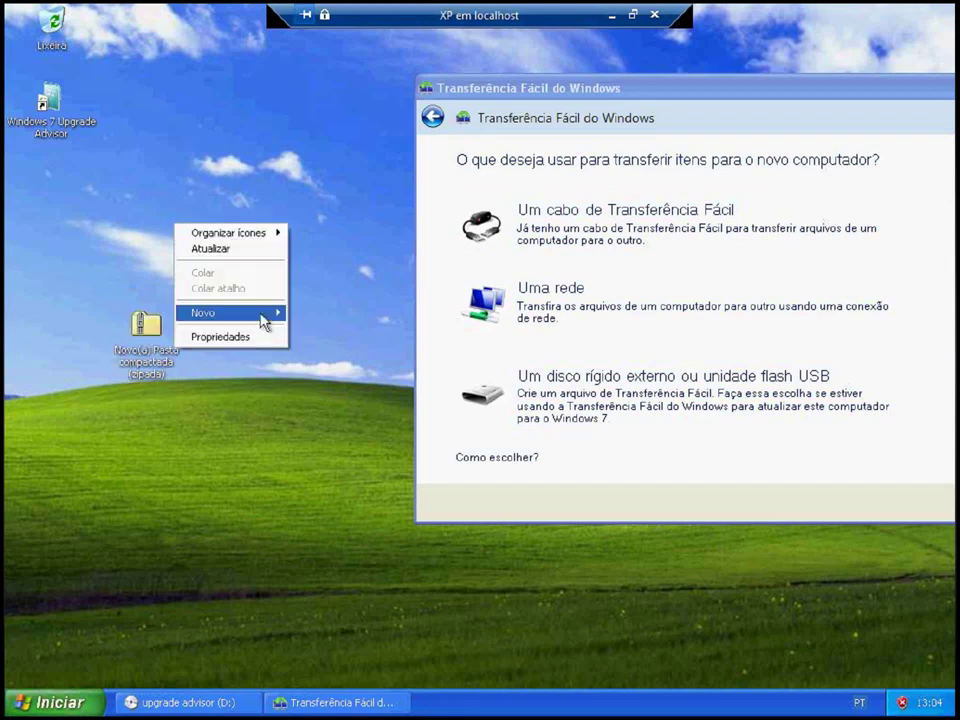
{"action": "left_click", "coordinate": [260, 316]}
{"action": "left_click", "coordinate": [321, 446]}
- Copy the new Wave sound and compressed folder together and paste eight sets of copies onto the desktop
{"action": "left_click_drag", "start_coordinate": [210, 218], "coordinate": [88, 403]}
{"action": "key", "text": "ctrl+c"}
{"action": "key", "text": "ctrl+v"}
{"action": "key", "text": "ctrl+v"}
{"action": "key", "text": "ctrl+v"}
{"action": "key", "text": "ctrl+v"}
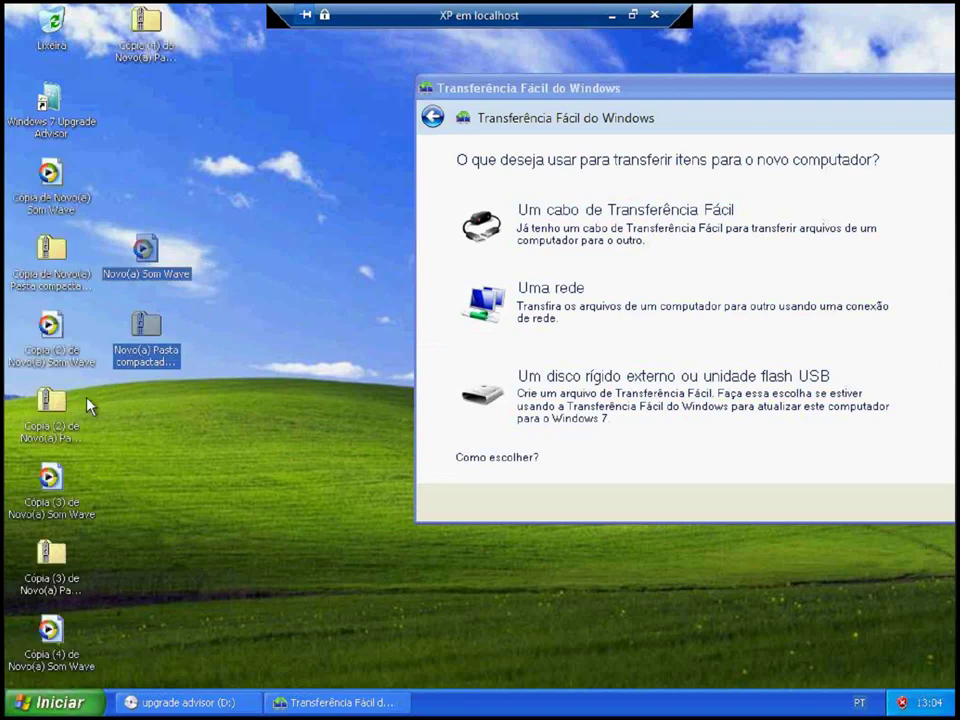
{"action": "key", "text": "ctrl+v"}
{"action": "key", "text": "ctrl+v"}
{"action": "key", "text": "ctrl+v"}
{"action": "key", "text": "ctrl+v"}
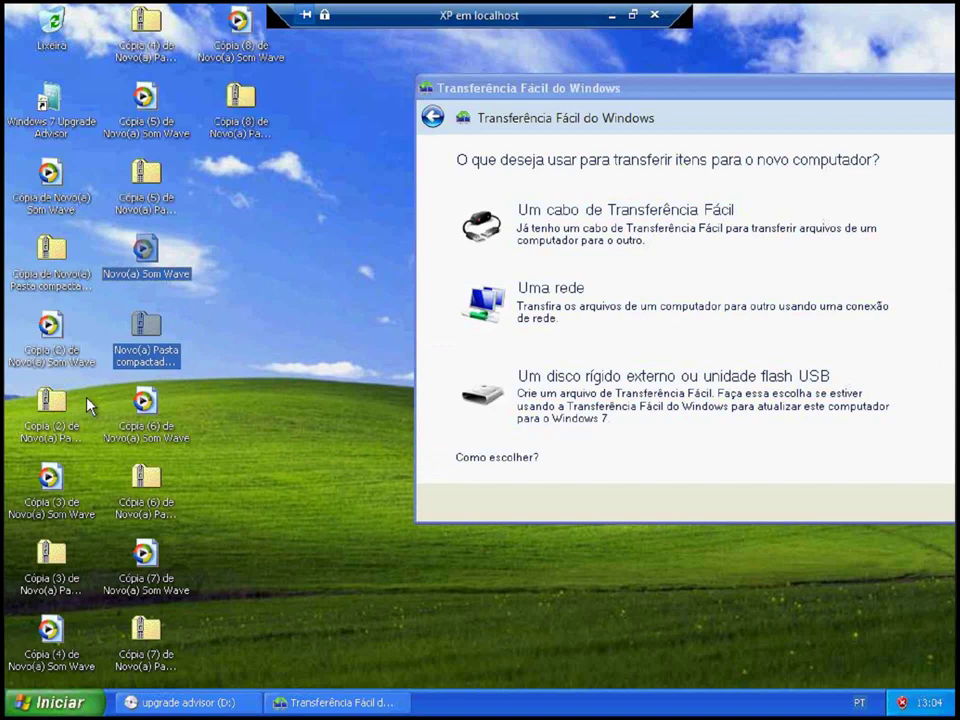
- Paste four more sets of the copied Wave sound and compressed folder onto the desktop
{"action": "key", "text": "ctrl+v"}
{"action": "key", "text": "ctrl+v"}
{"action": "key", "text": "ctrl+v"}
{"action": "key", "text": "ctrl+v"}
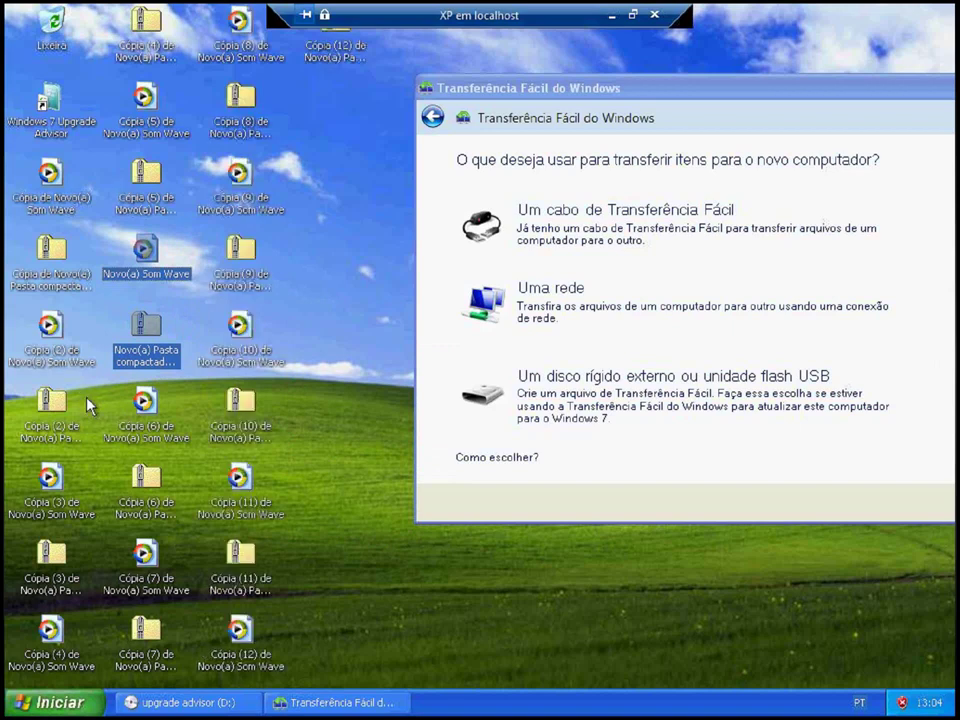
- Choose a network as the transfer method in Transferência Fácil do Windows and identify this machine as the old computer
{"action": "left_click_drag", "start_coordinate": [681, 94], "coordinate": [538, 147]}
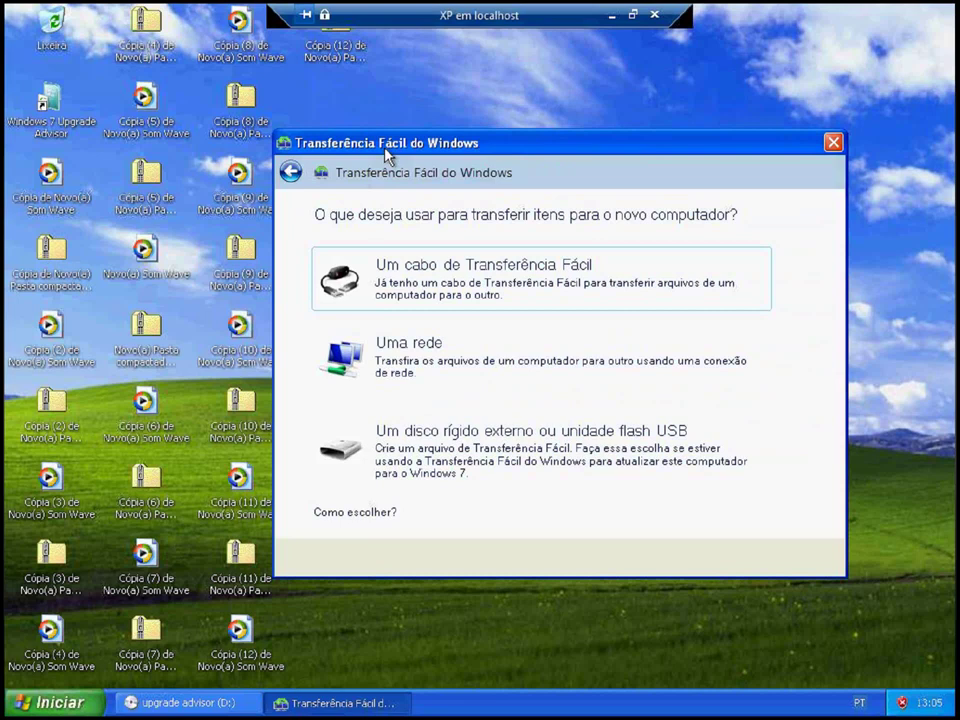
{"action": "left_click_drag", "start_coordinate": [388, 155], "coordinate": [319, 160]}
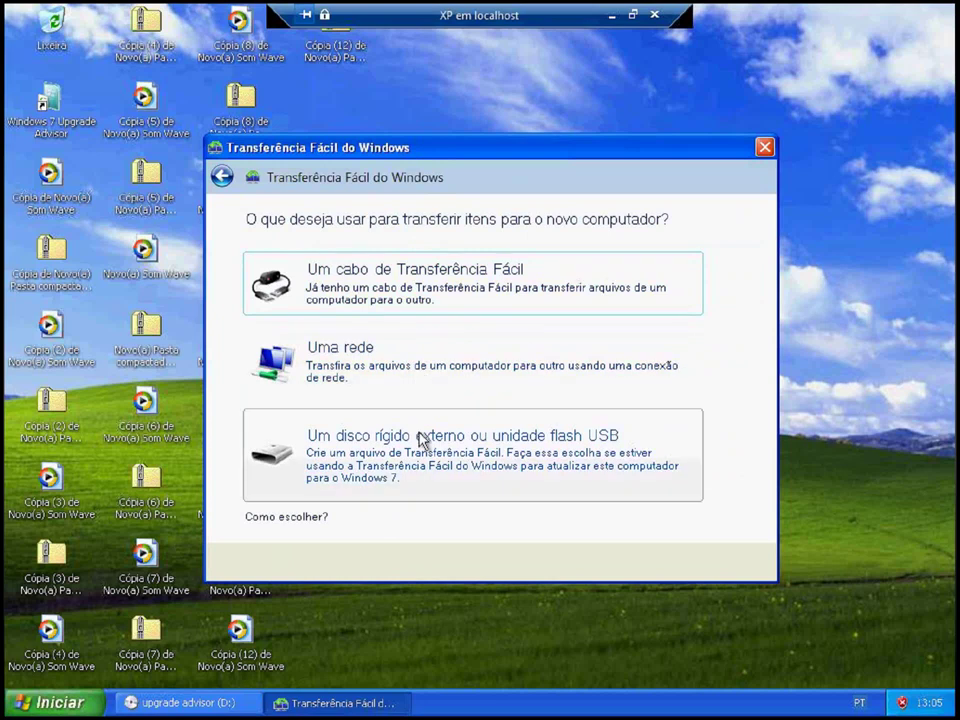
{"action": "left_click", "coordinate": [439, 380]}
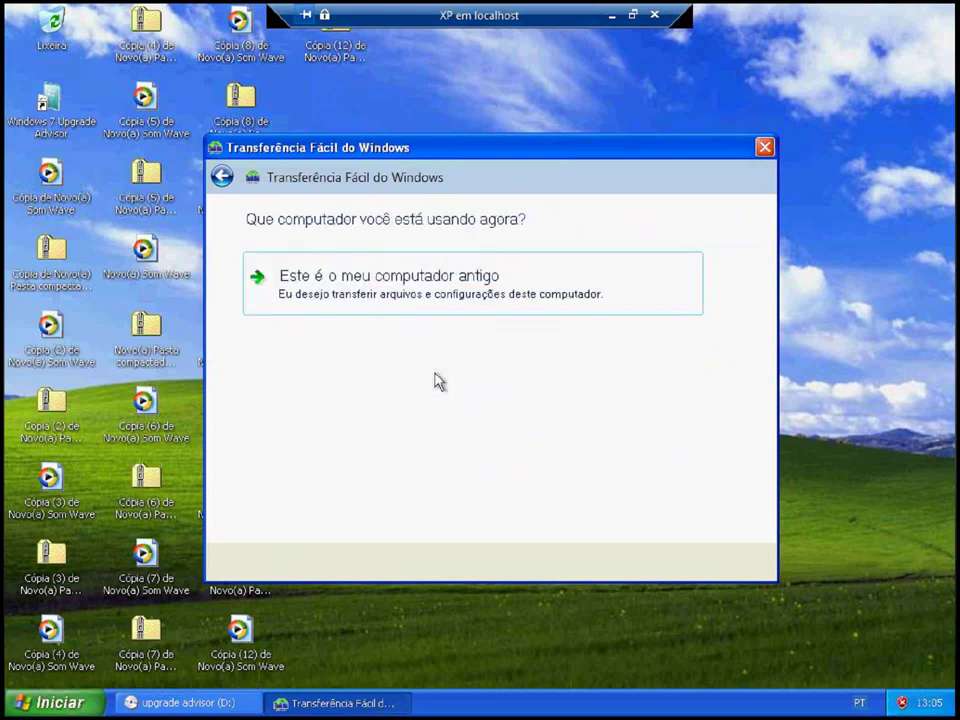
{"action": "left_click", "coordinate": [389, 305]}
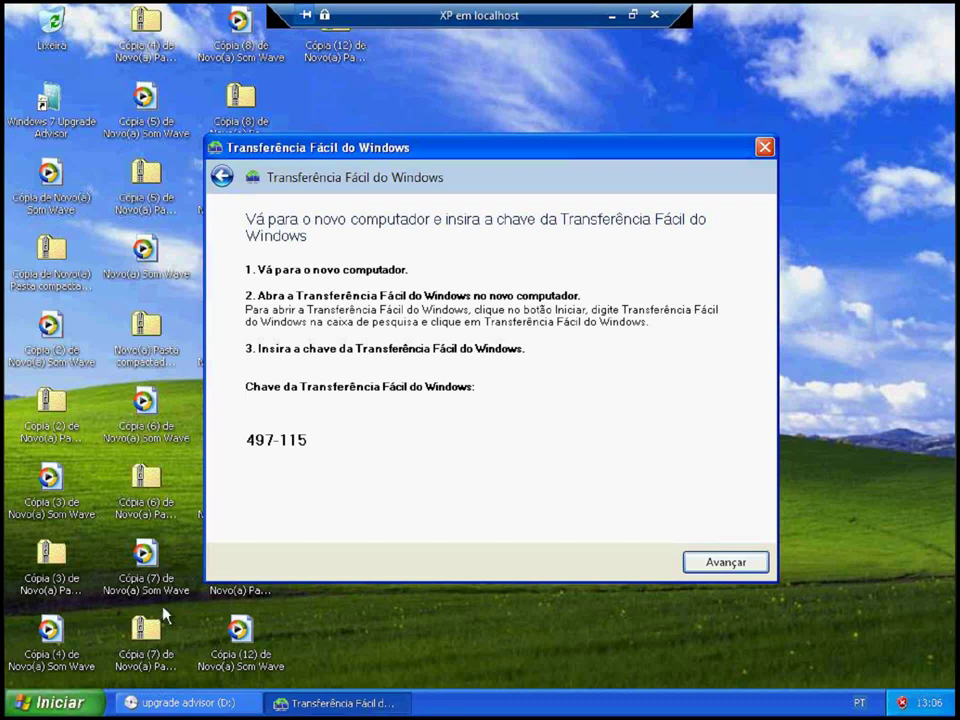
- Run ncpa.cpl to open the network connections window on the XP machine
{"action": "left_click", "coordinate": [46, 705]}
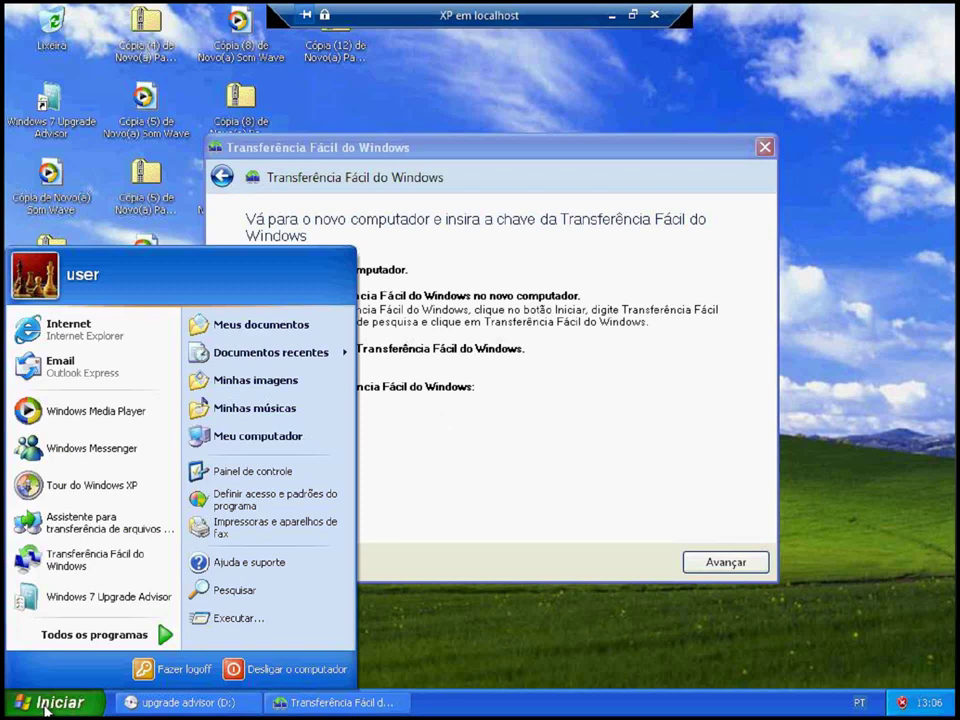
{"action": "left_click", "coordinate": [228, 619]}
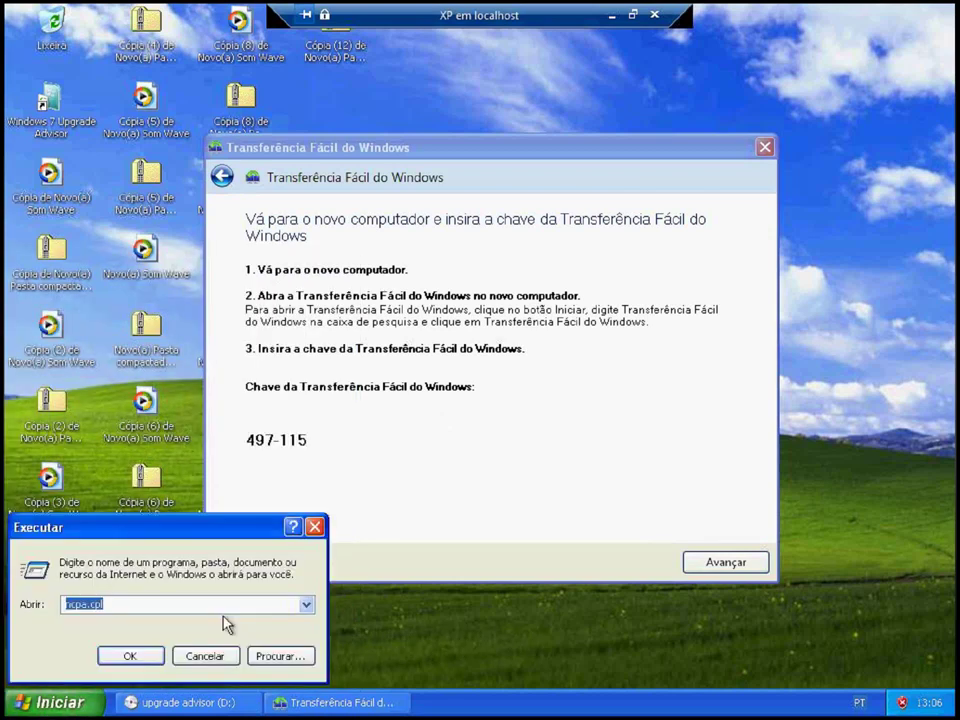
{"action": "type", "text": "nc"}
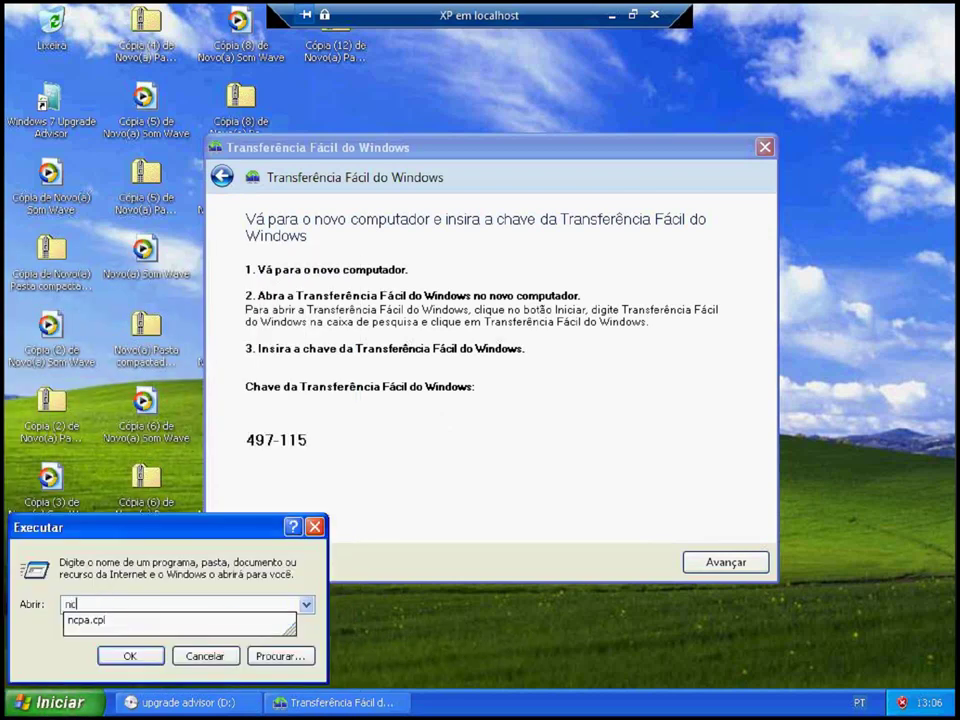
{"action": "type", "text": "pa.cpl"}
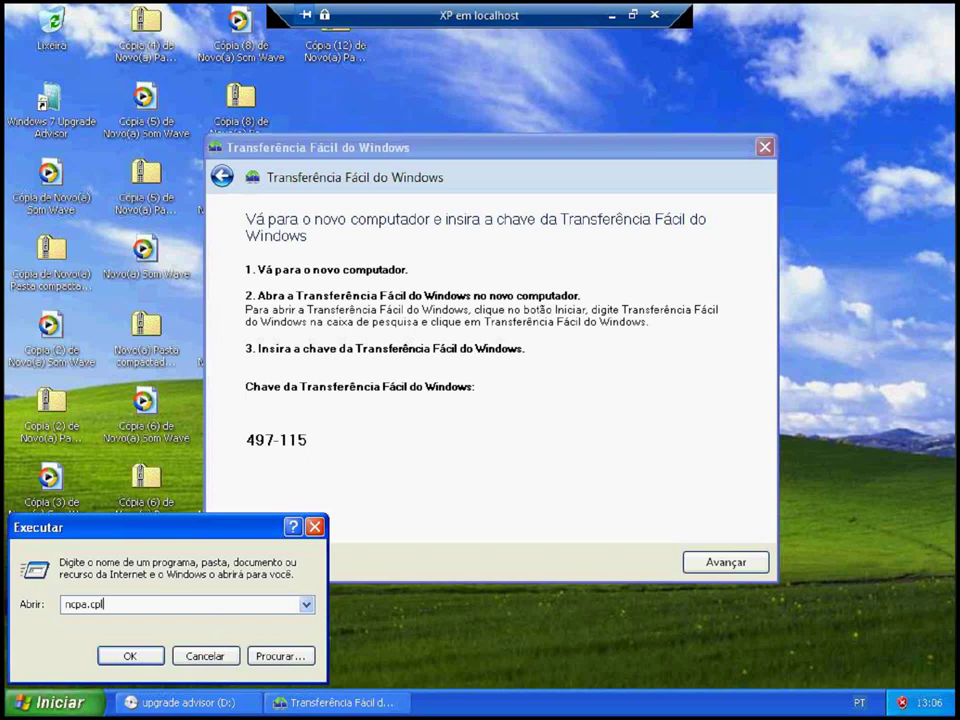
{"action": "left_click", "coordinate": [127, 658]}
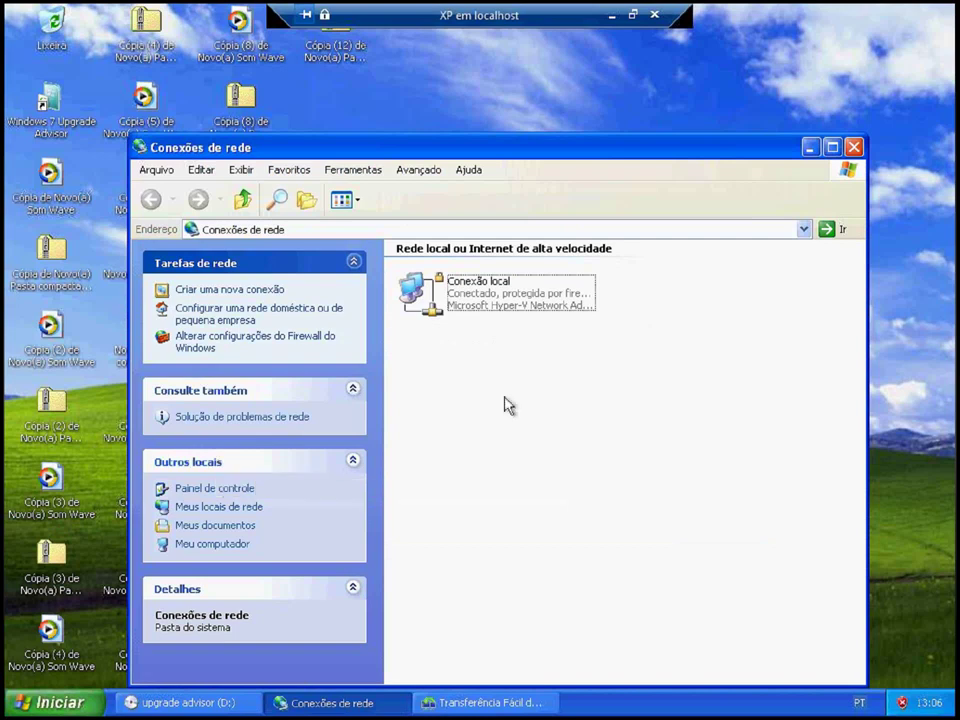
- Configure TCP/IP of Conexão local with the static IP address 192.168.10.1 and subnet mask 255.255.255.0
{"action": "left_click", "coordinate": [462, 304]}
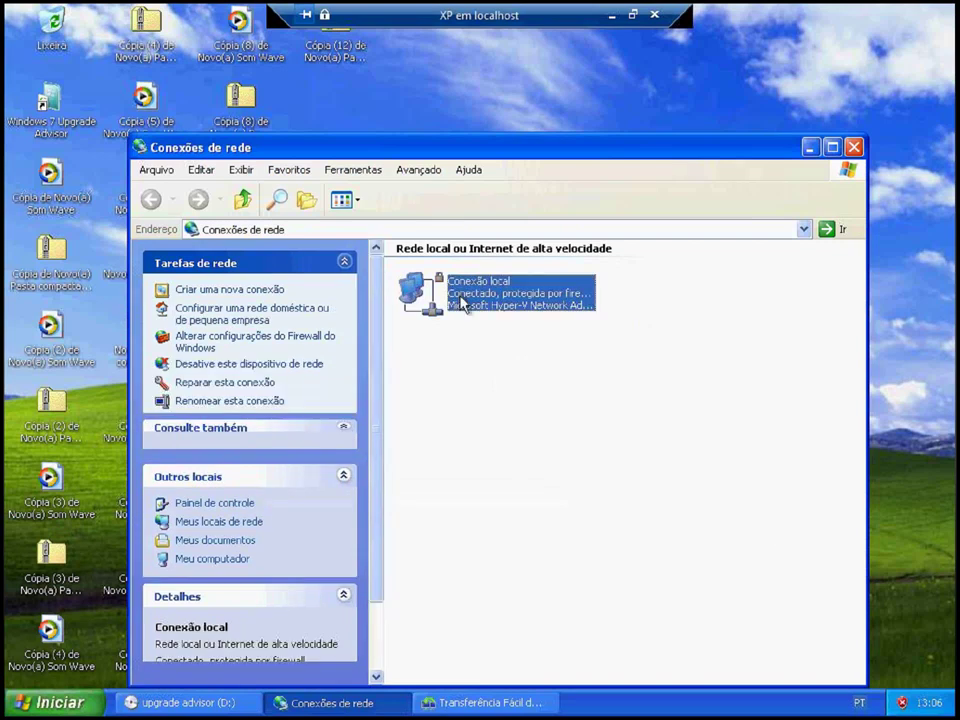
{"action": "double_click", "coordinate": [462, 304]}
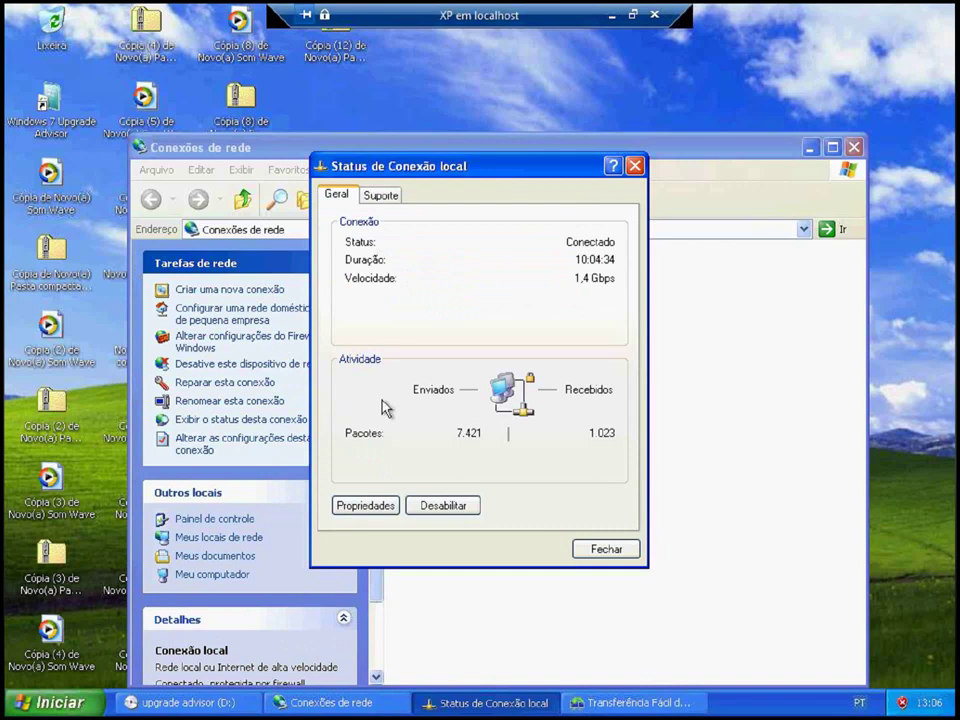
{"action": "left_click", "coordinate": [364, 506]}
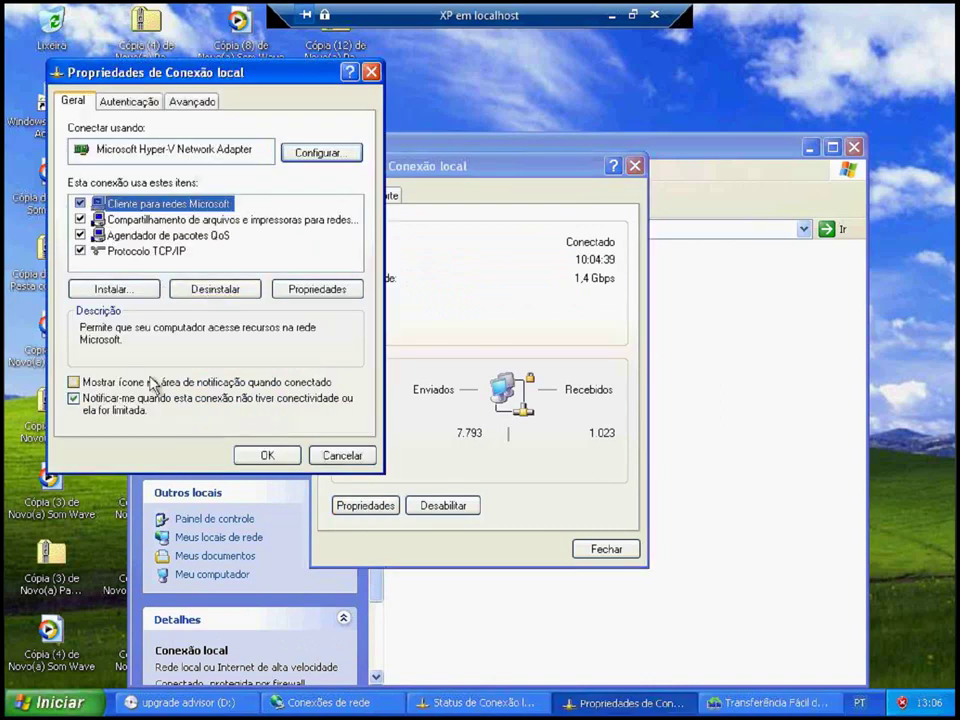
{"action": "double_click", "coordinate": [152, 251]}
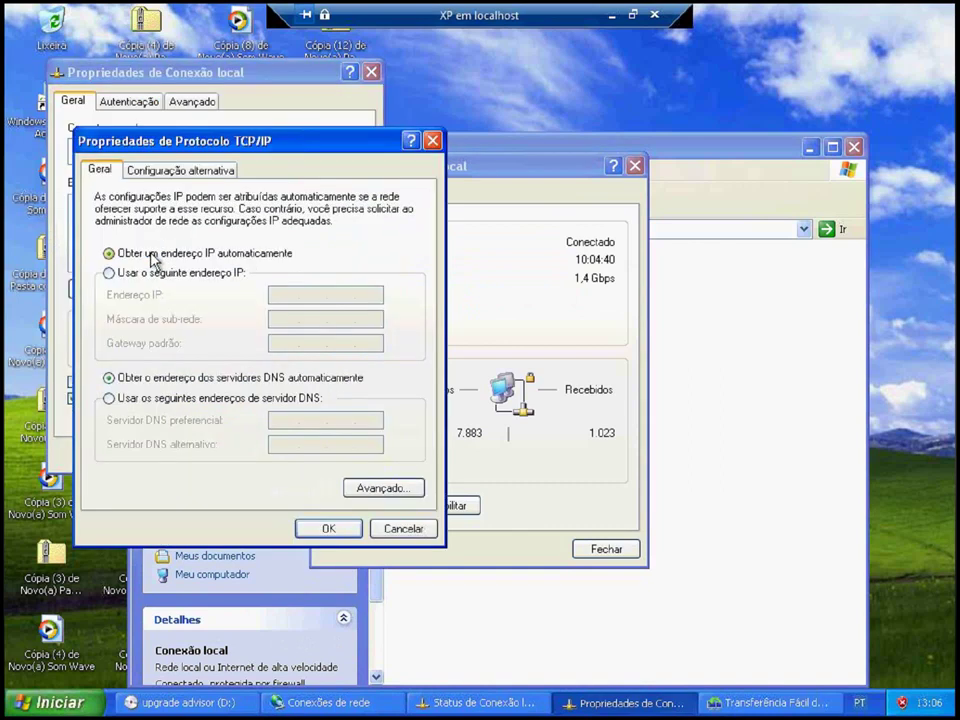
{"action": "left_click_drag", "start_coordinate": [278, 150], "coordinate": [397, 145]}
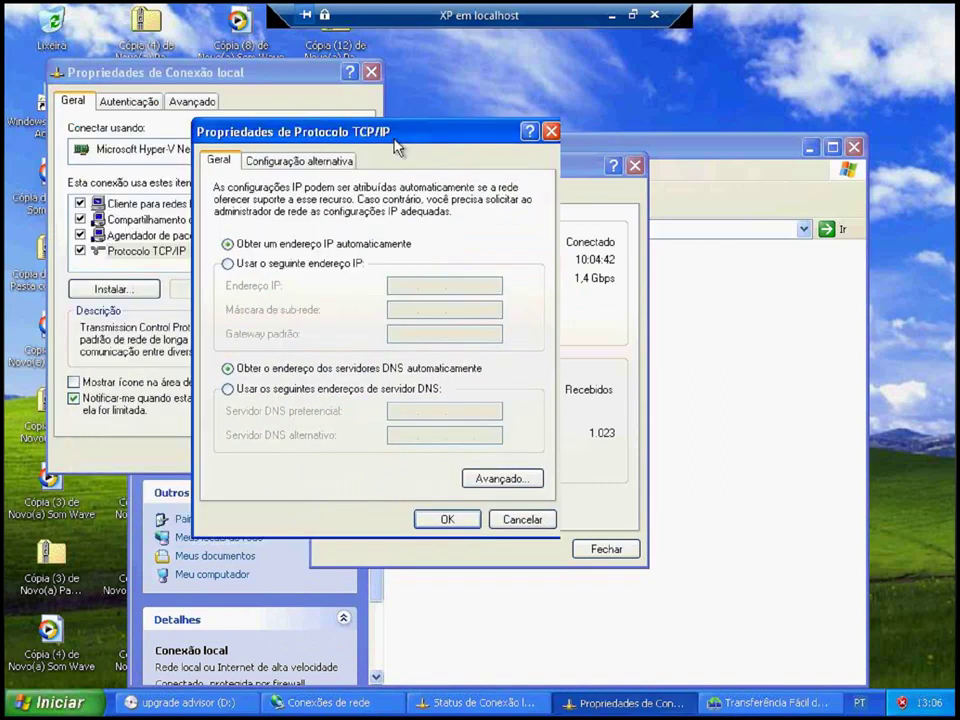
{"action": "left_click", "coordinate": [291, 270]}
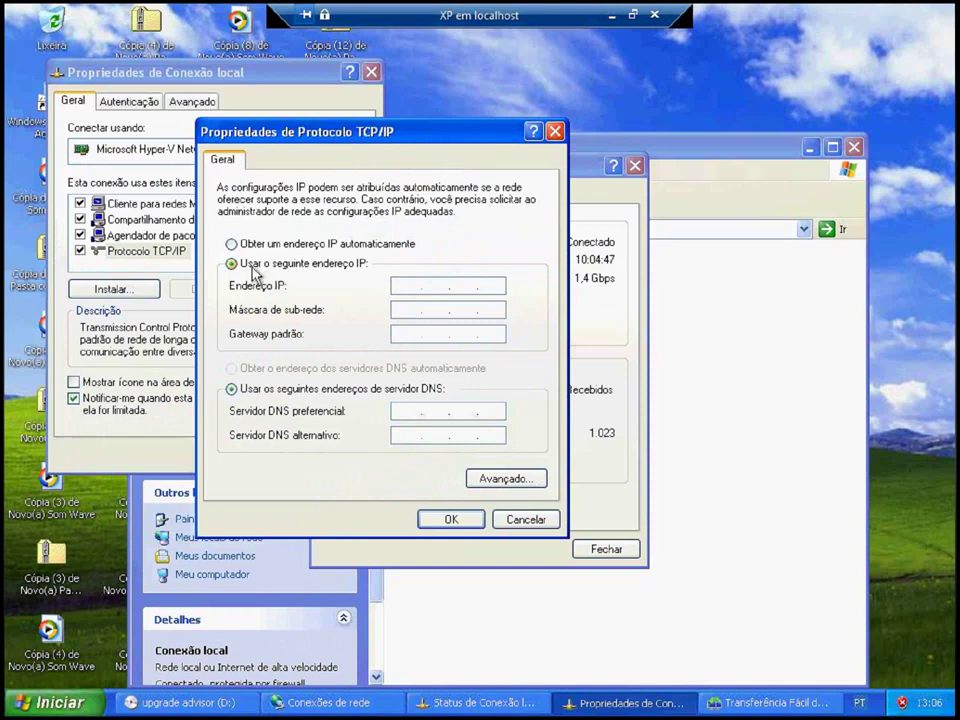
{"action": "left_click", "coordinate": [394, 283]}
{"action": "type", "text": "192168"}
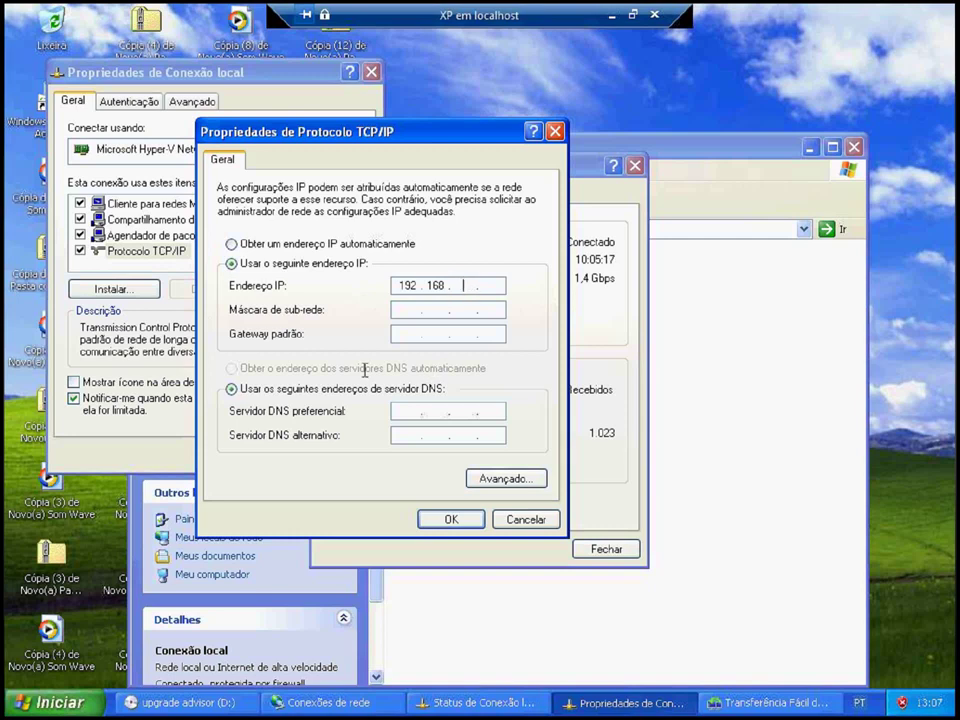
{"action": "type", "text": "10 . 1"}
{"action": "left_click", "coordinate": [405, 313]}
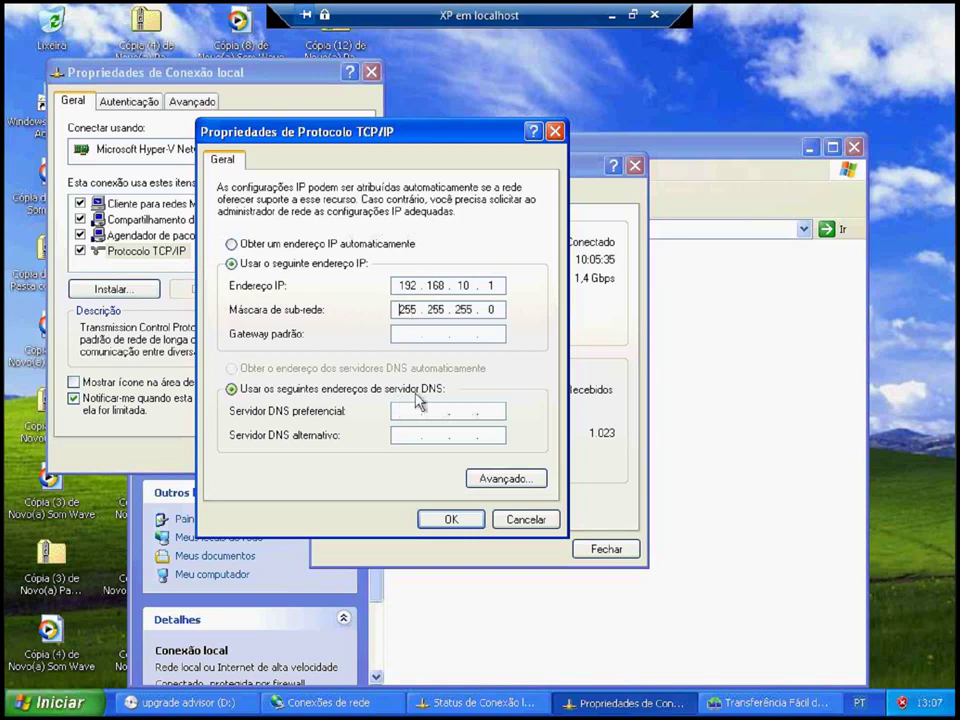
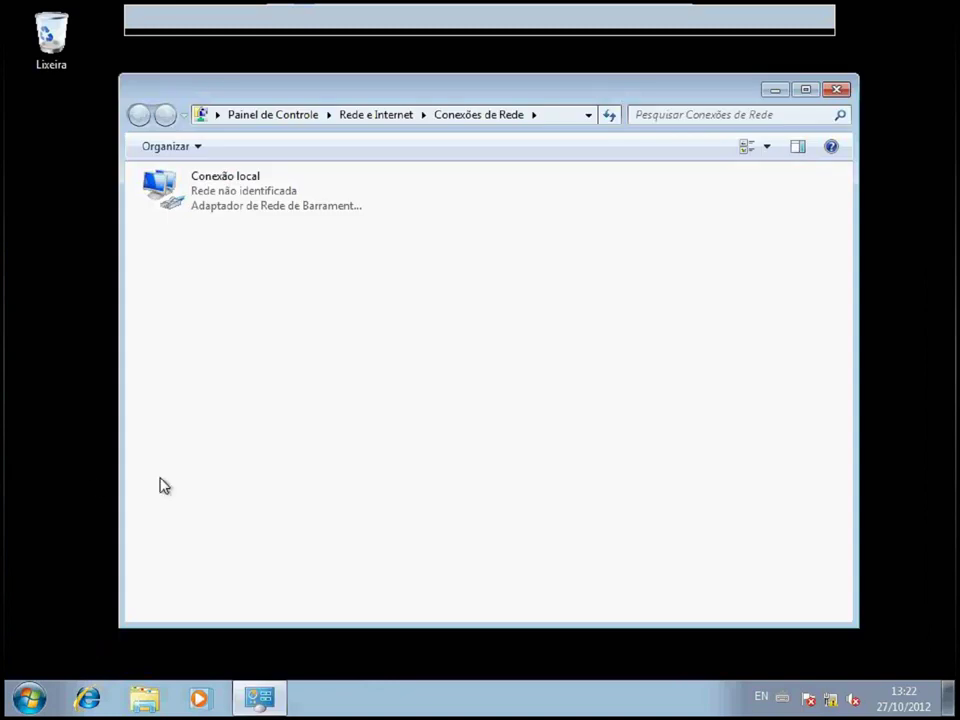
- Check the TCP/IPv4 address and subnet mask of Conexão local on the Windows 7 machine, and close its dialogs
{"action": "double_click", "coordinate": [224, 196]}
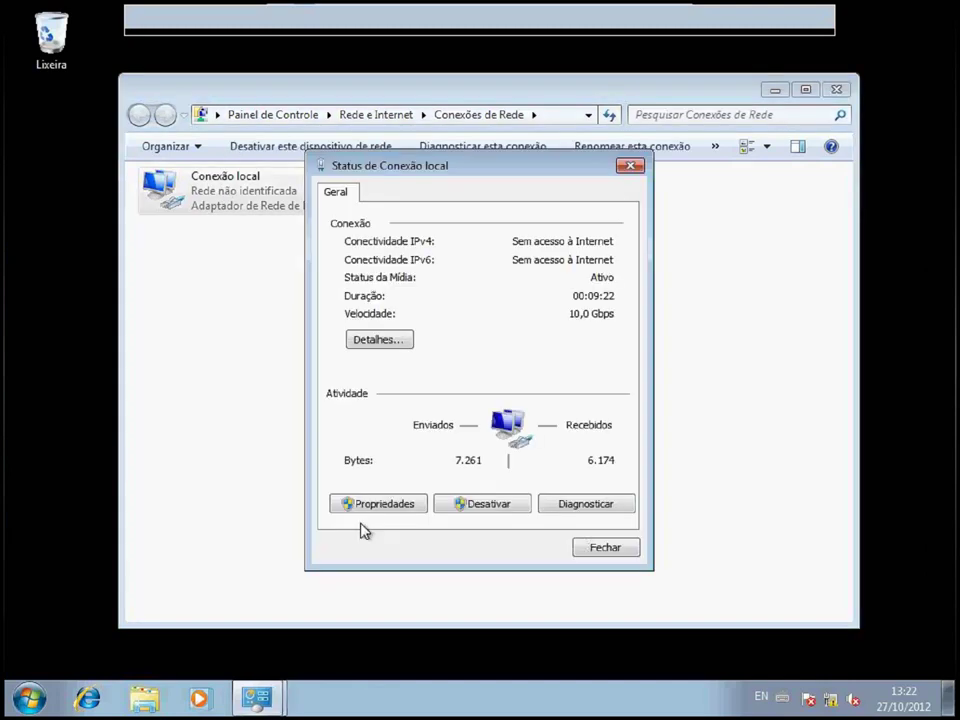
{"action": "left_click", "coordinate": [405, 510]}
{"action": "scroll", "coordinate": [390, 375], "scroll_direction": "down", "scroll_amount": 1}
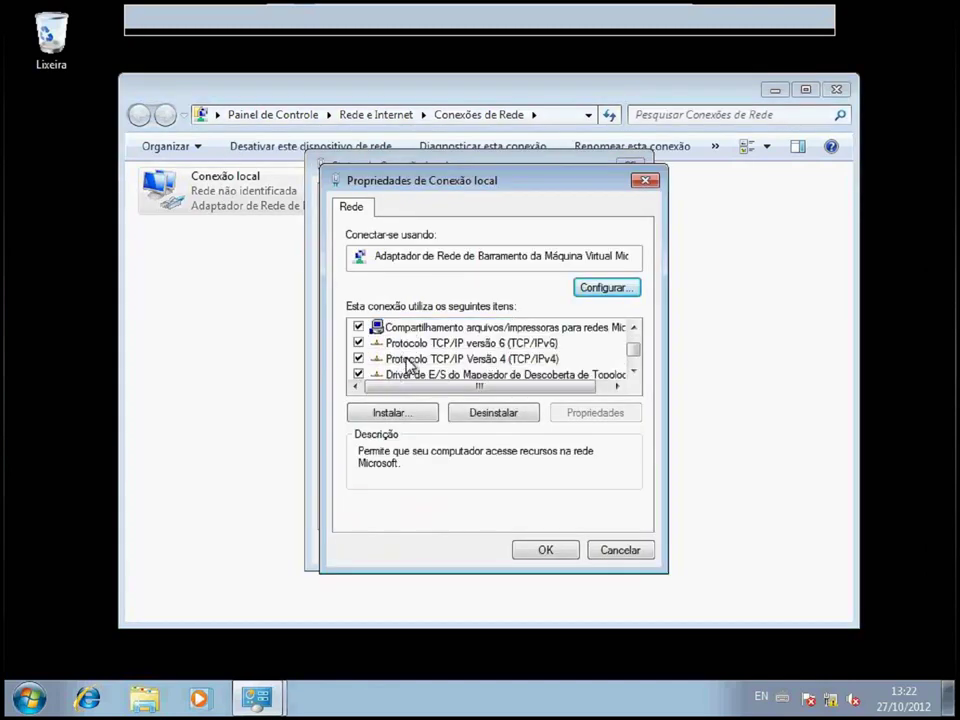
{"action": "double_click", "coordinate": [408, 362]}
{"action": "left_click_drag", "start_coordinate": [478, 247], "coordinate": [399, 150]}
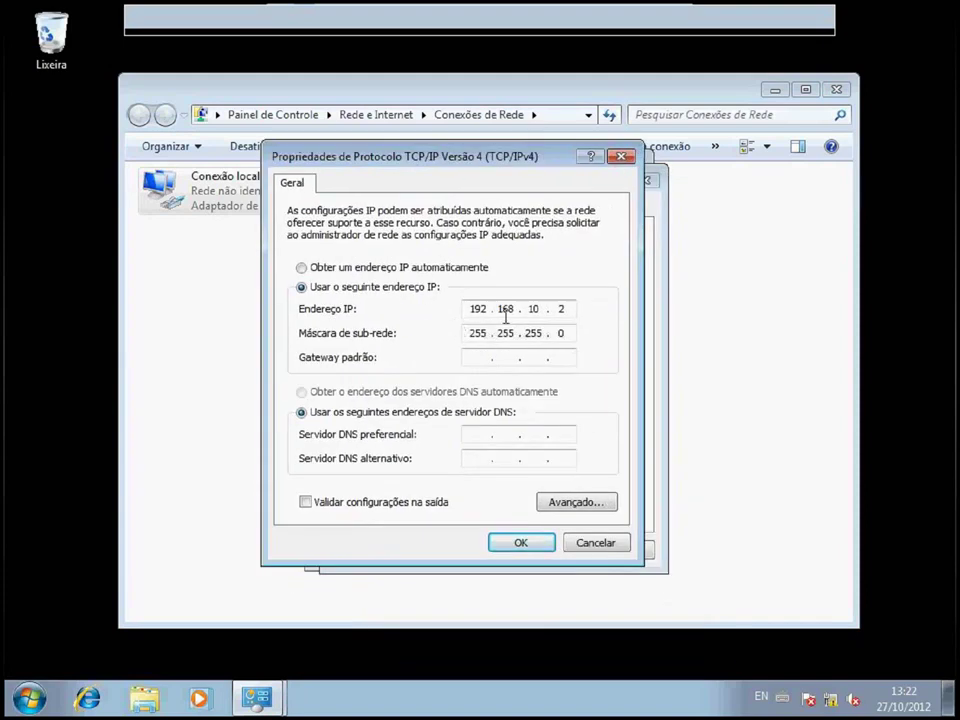
{"action": "left_click_drag", "start_coordinate": [528, 308], "coordinate": [541, 304]}
{"action": "left_click_drag", "start_coordinate": [553, 308], "coordinate": [574, 312]}
{"action": "key", "text": "Tab"}
{"action": "left_click", "coordinate": [521, 542]}
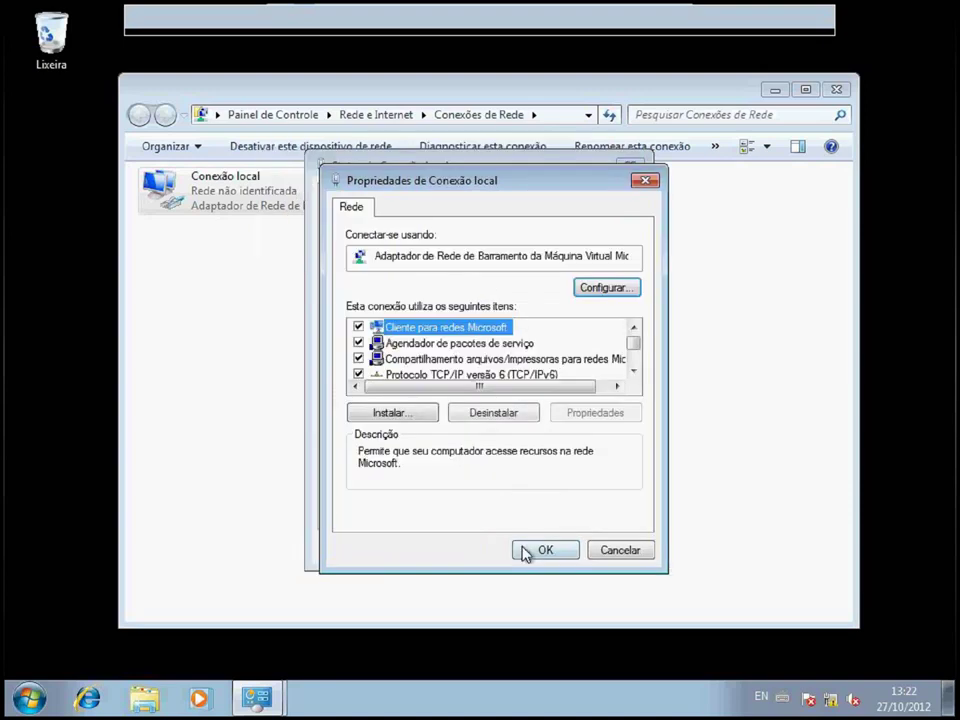
{"action": "left_click", "coordinate": [542, 552]}
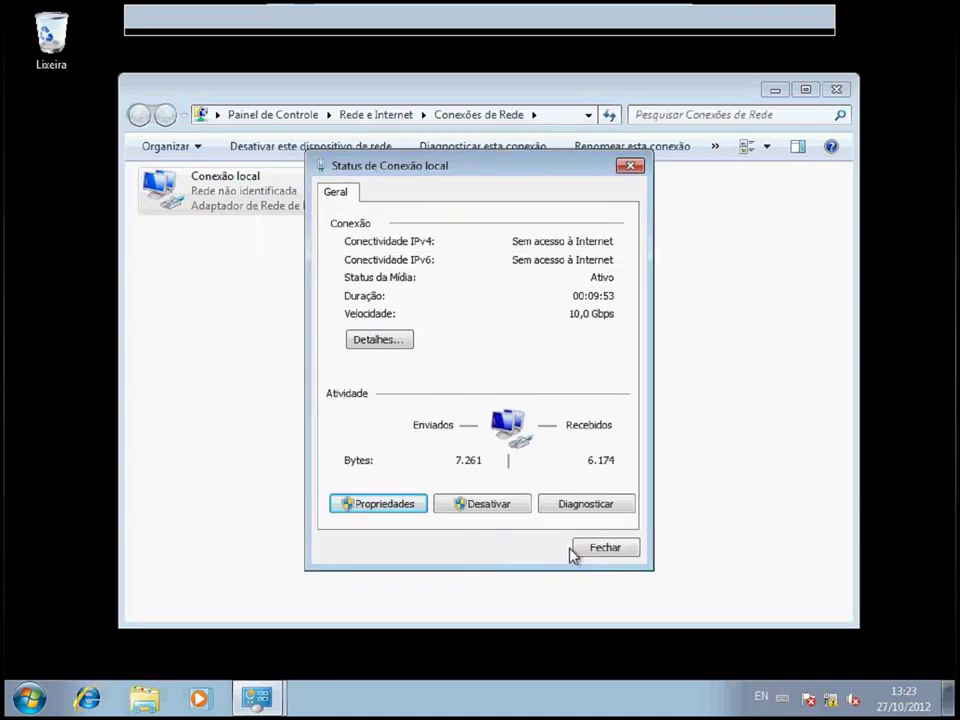
{"action": "left_click", "coordinate": [602, 555]}
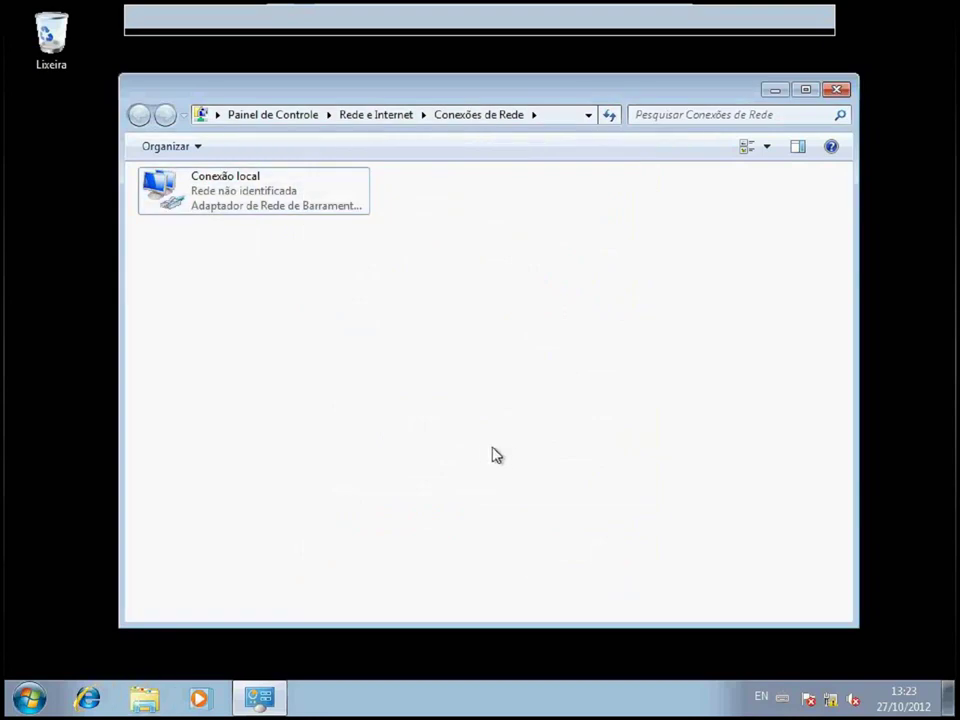
- Search the Windows 7 programs for "transfe" and launch Transferência Fácil do Windows
{"action": "left_click", "coordinate": [30, 699]}
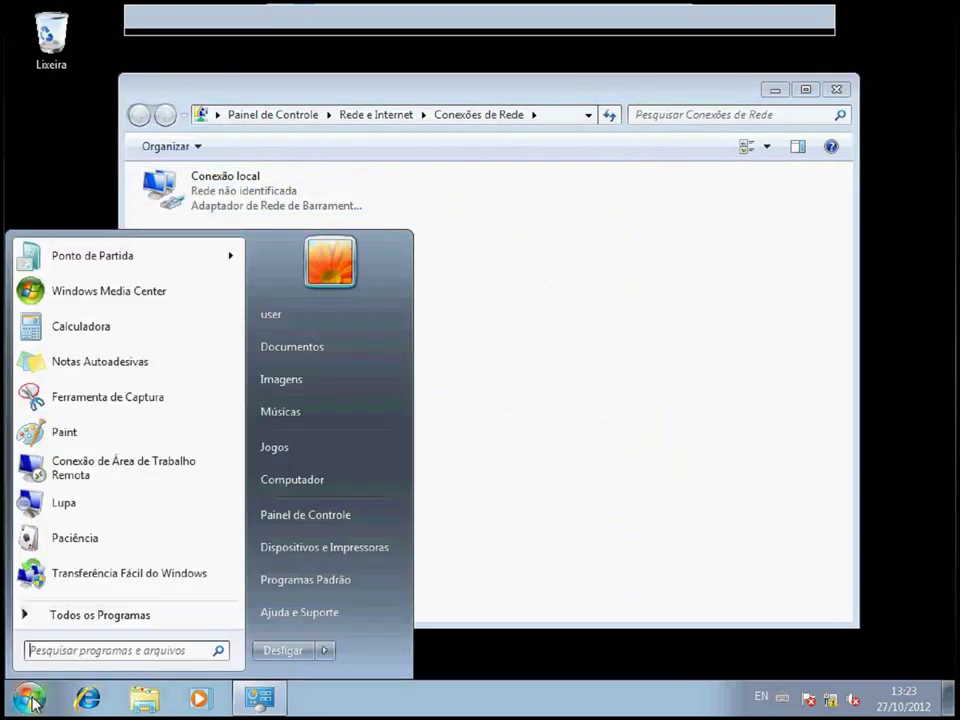
{"action": "left_click", "coordinate": [100, 616]}
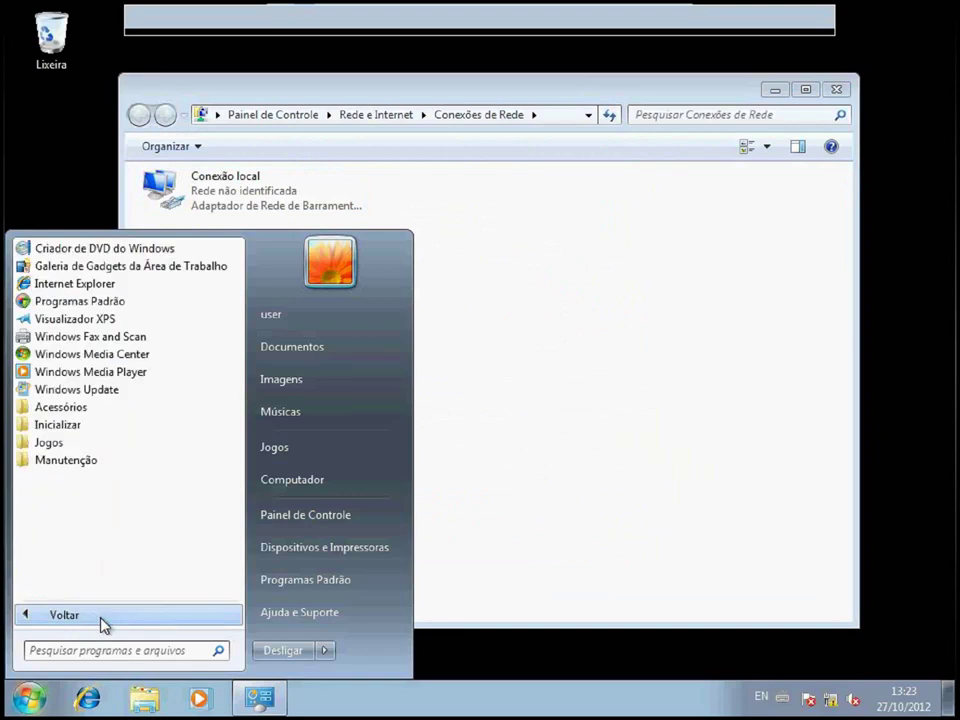
{"action": "key", "text": "Up"}
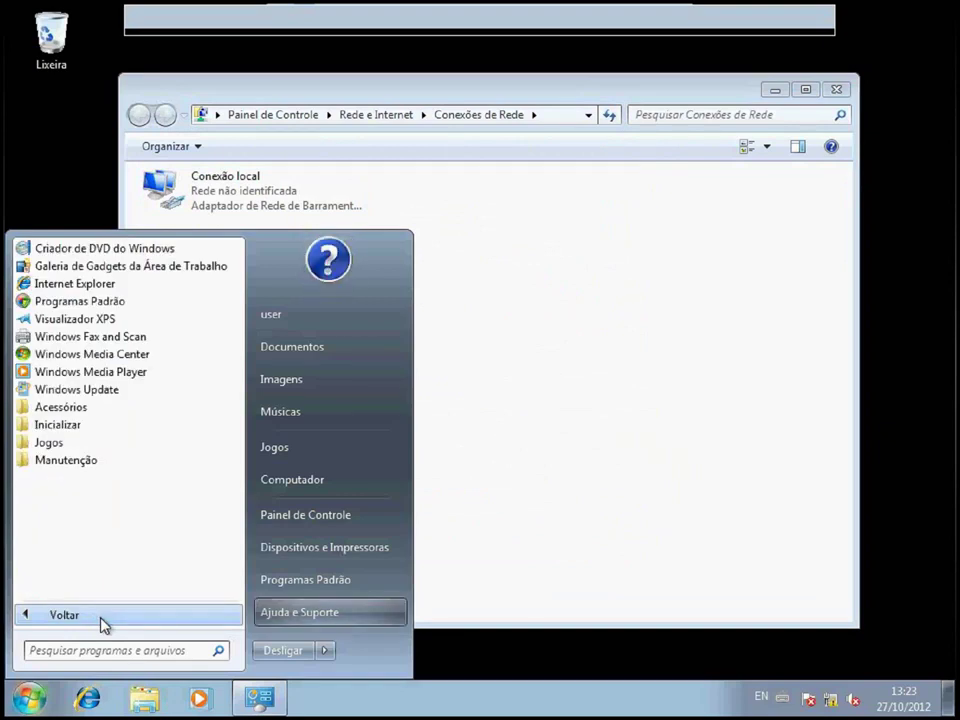
{"action": "left_click", "coordinate": [116, 649]}
{"action": "type", "text": "transfe"}
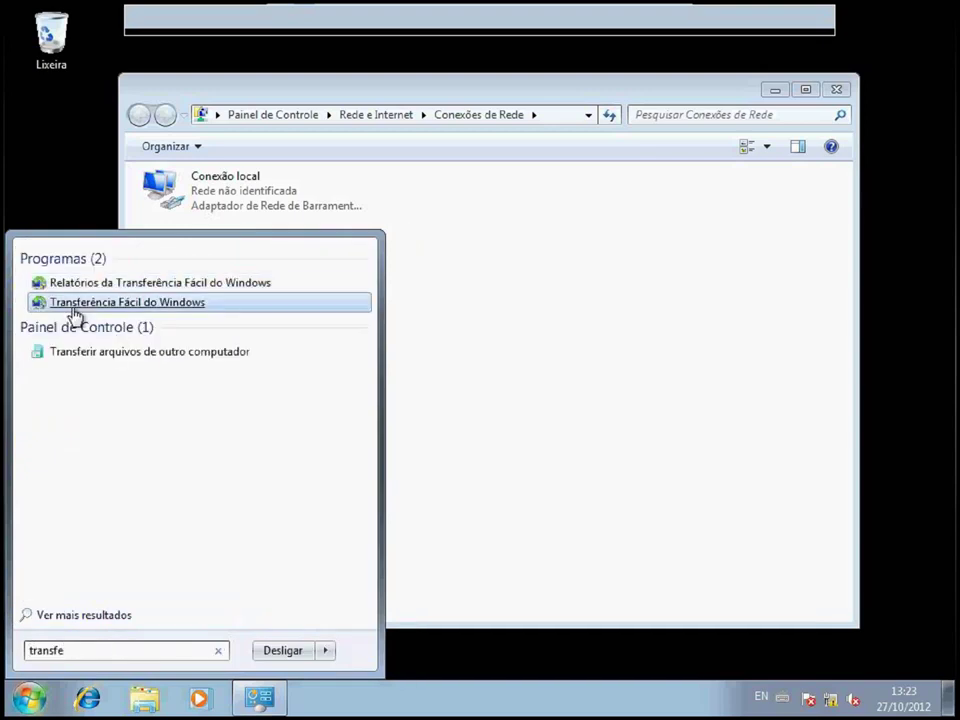
{"action": "left_click", "coordinate": [160, 312]}
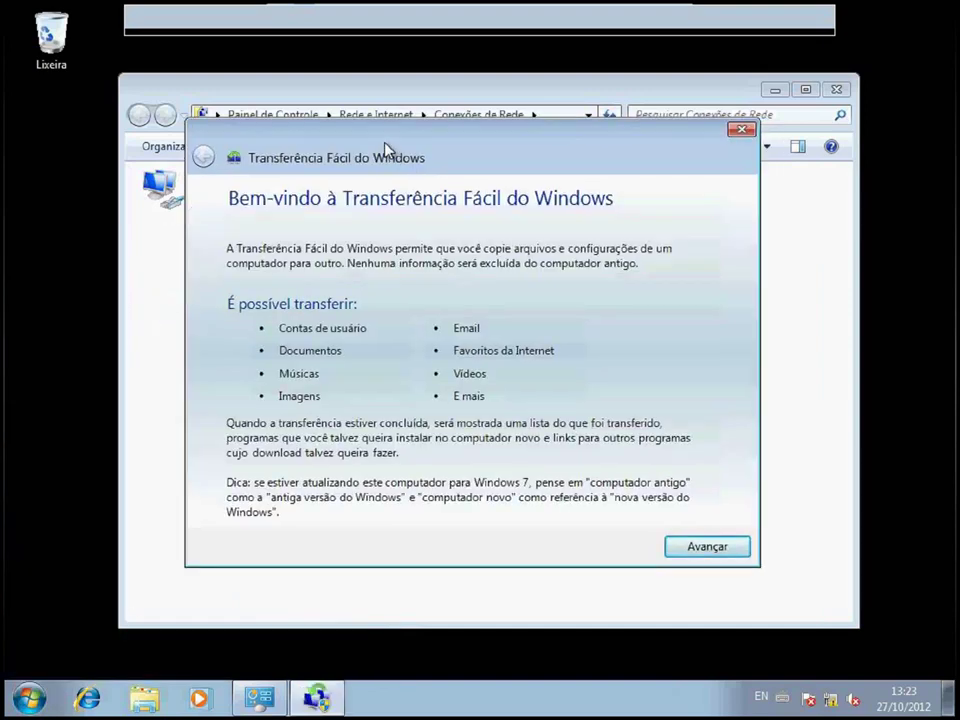
{"action": "left_click_drag", "start_coordinate": [385, 144], "coordinate": [380, 137]}
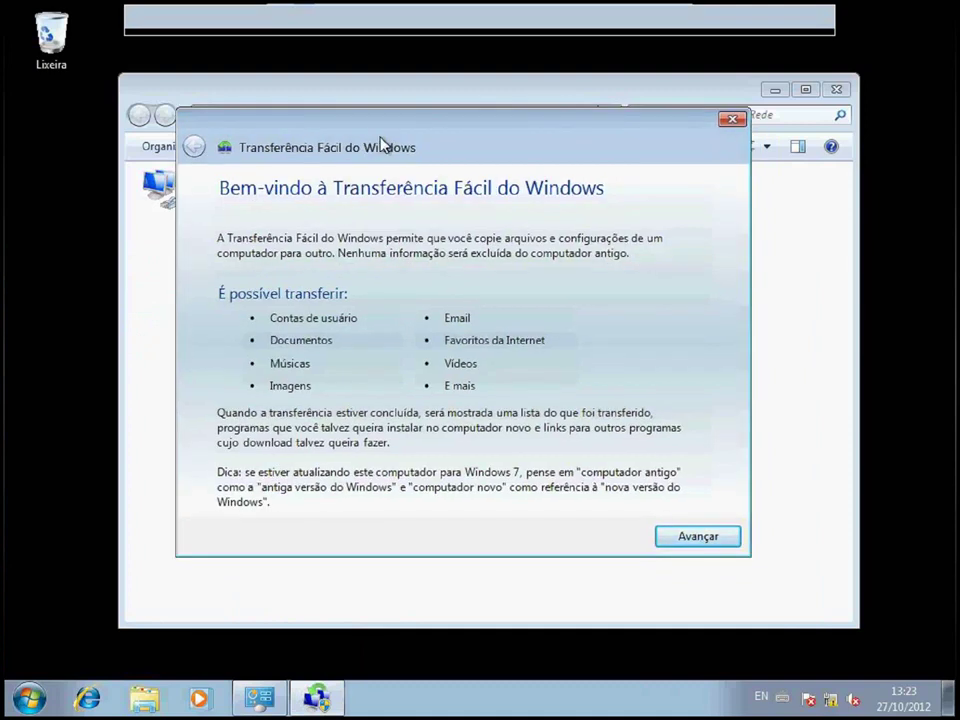
{"action": "left_click", "coordinate": [735, 538]}
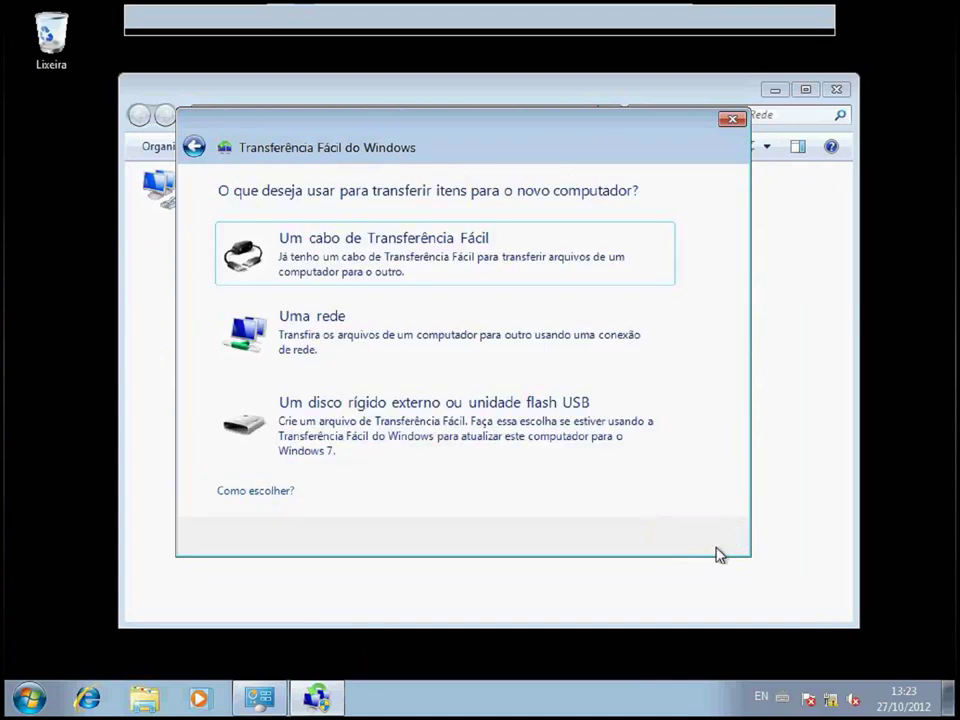
{"action": "left_click", "coordinate": [312, 347]}
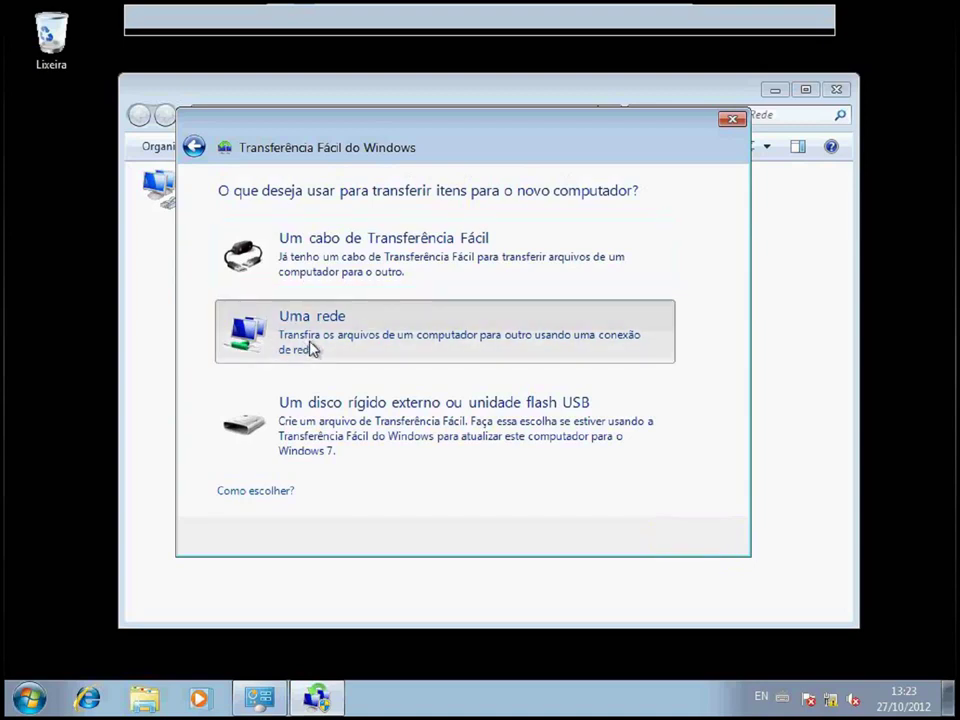
{"action": "left_click", "coordinate": [312, 345]}
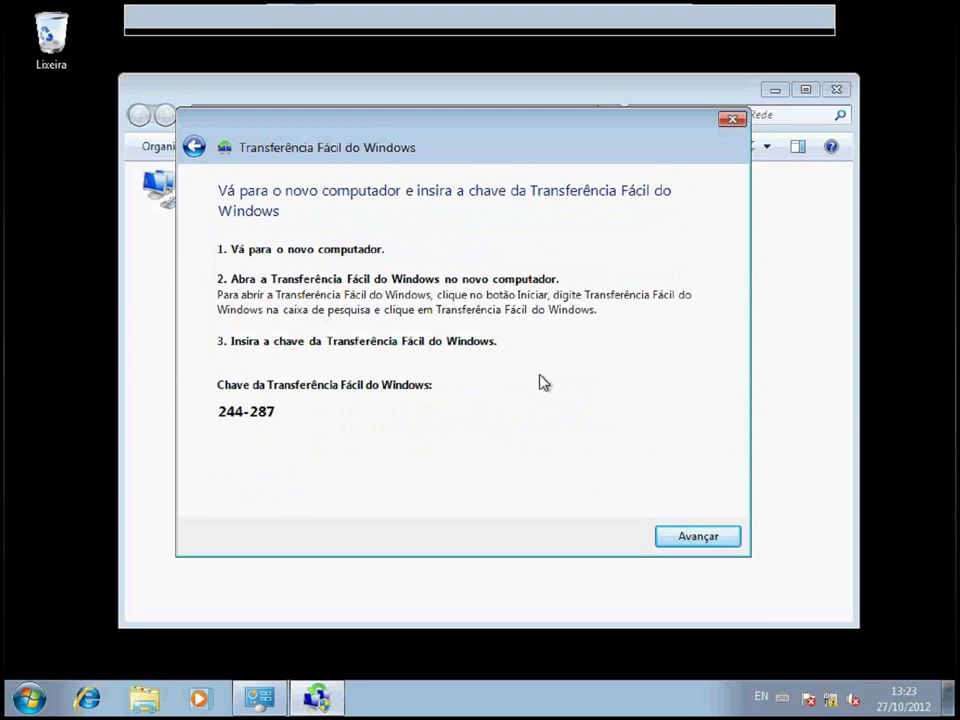
{"action": "left_click", "coordinate": [732, 118]}
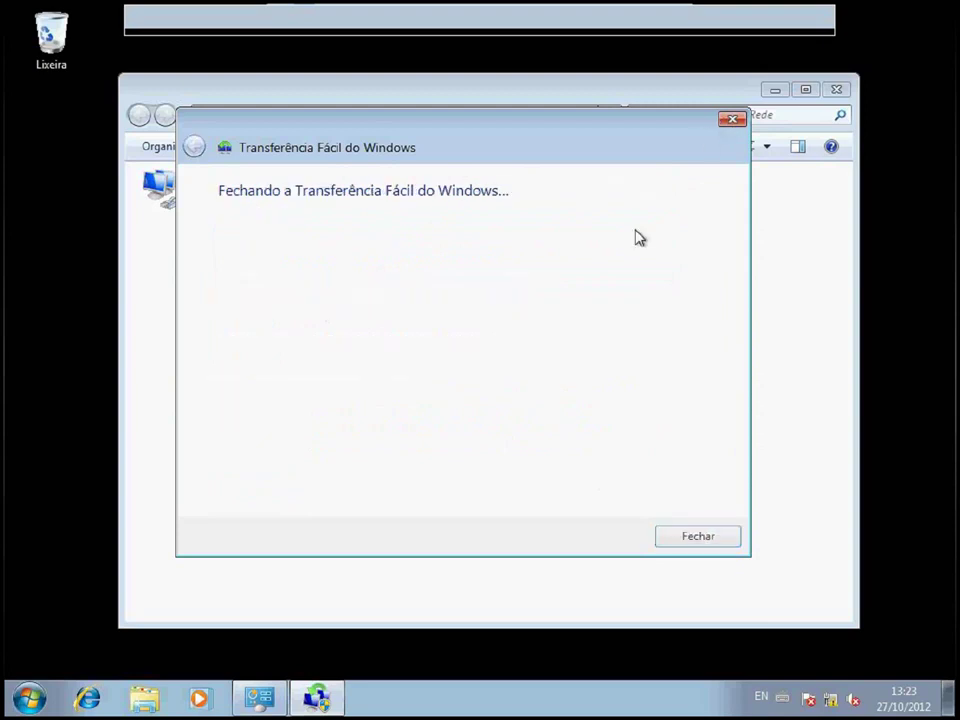
{"action": "left_click", "coordinate": [27, 700]}
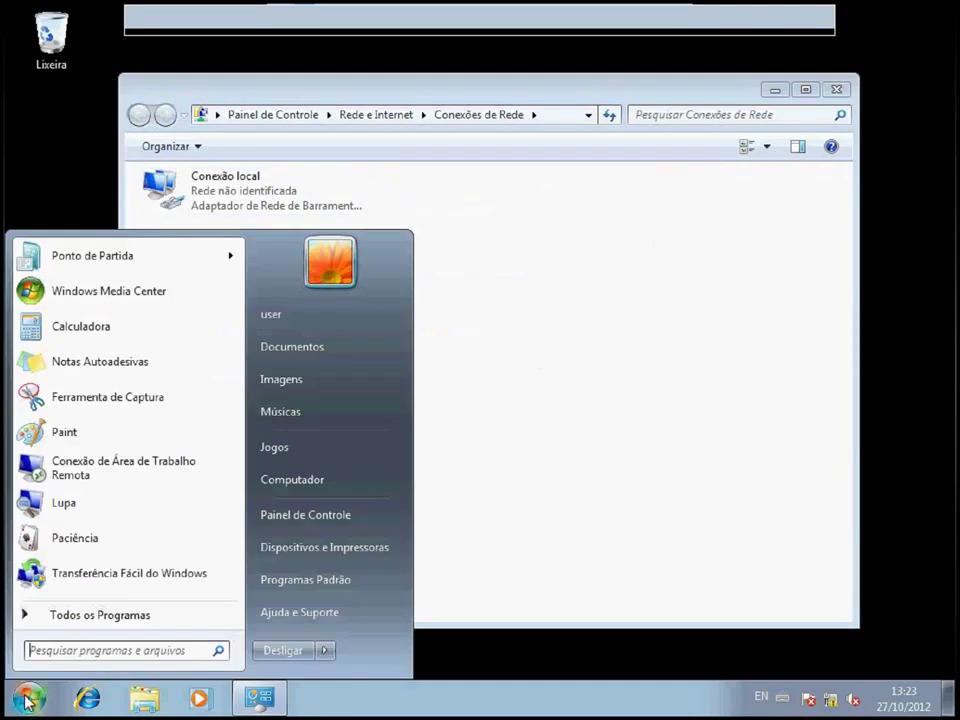
{"action": "left_click", "coordinate": [92, 575]}
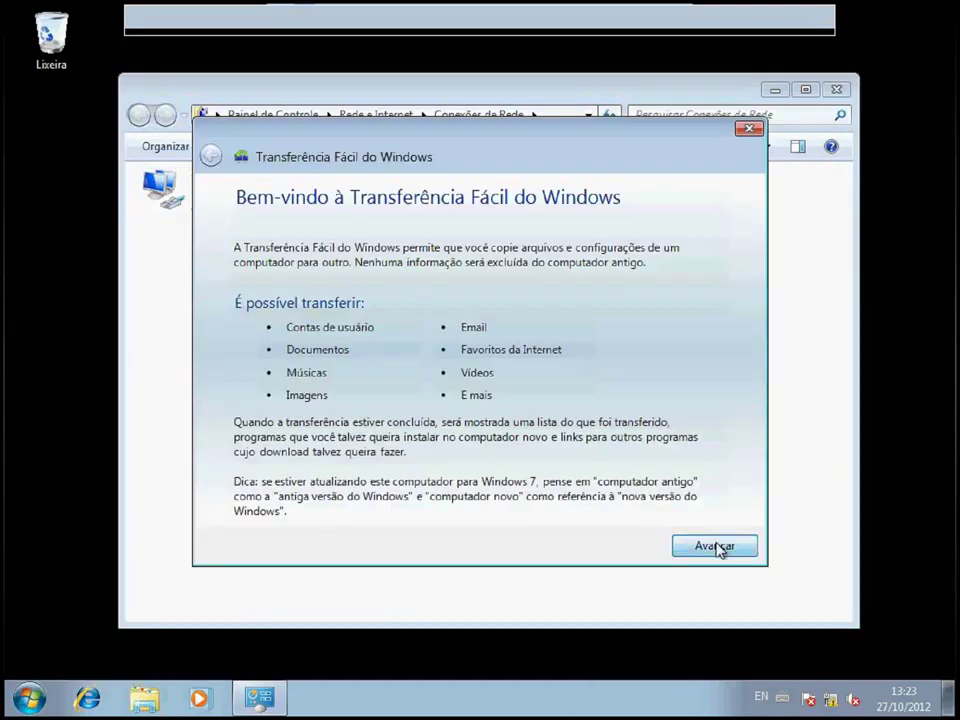
{"action": "left_click", "coordinate": [714, 546]}
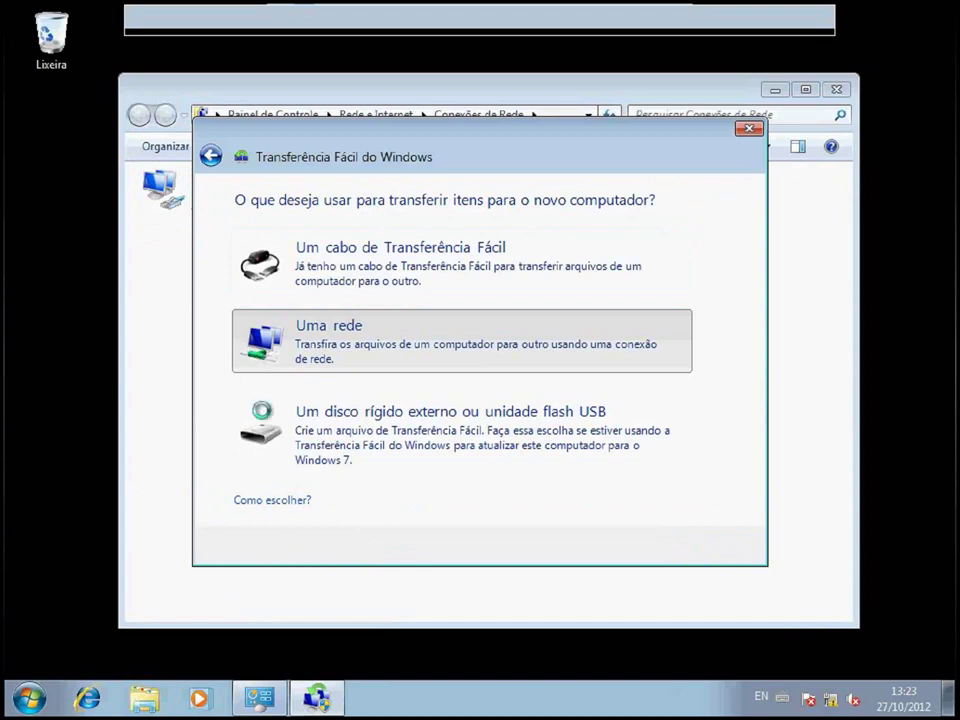
{"action": "left_click", "coordinate": [253, 366]}
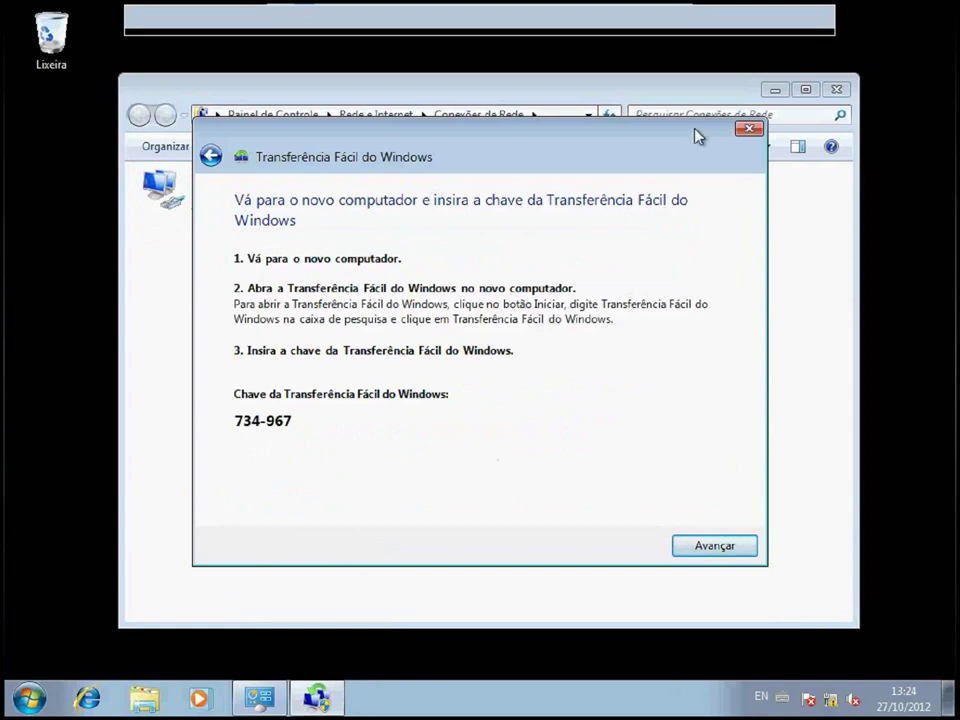
{"action": "left_click", "coordinate": [749, 130]}
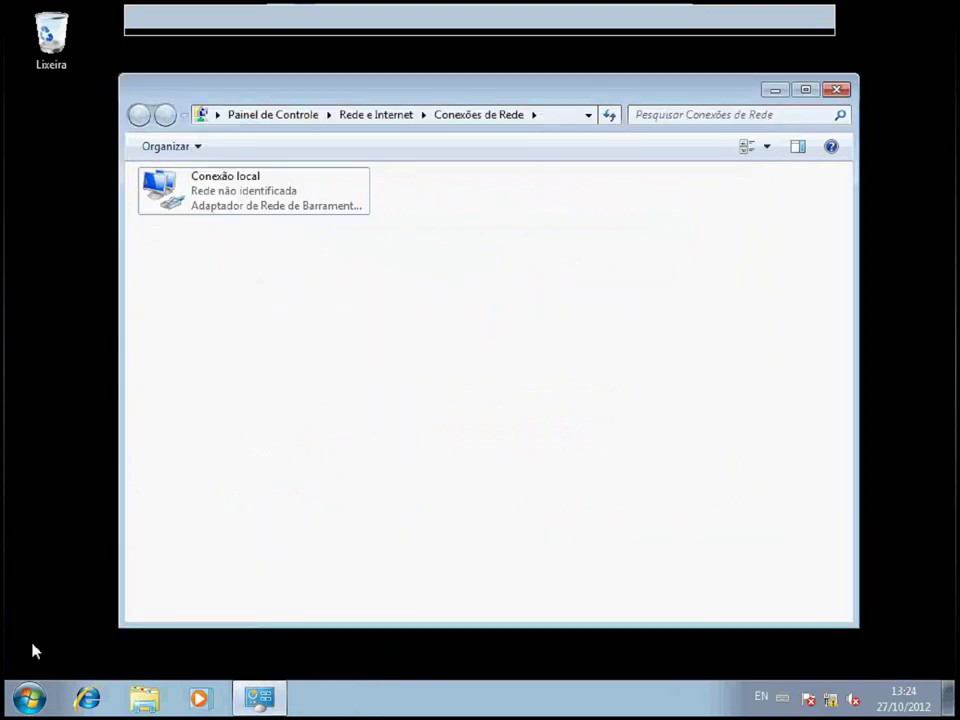
- Relaunch Transferência Fácil do Windows and set up a network transfer to this new computer, with the tool already installed on the old one
{"action": "left_click", "coordinate": [30, 697]}
{"action": "left_click", "coordinate": [182, 575]}
{"action": "left_click", "coordinate": [680, 545]}
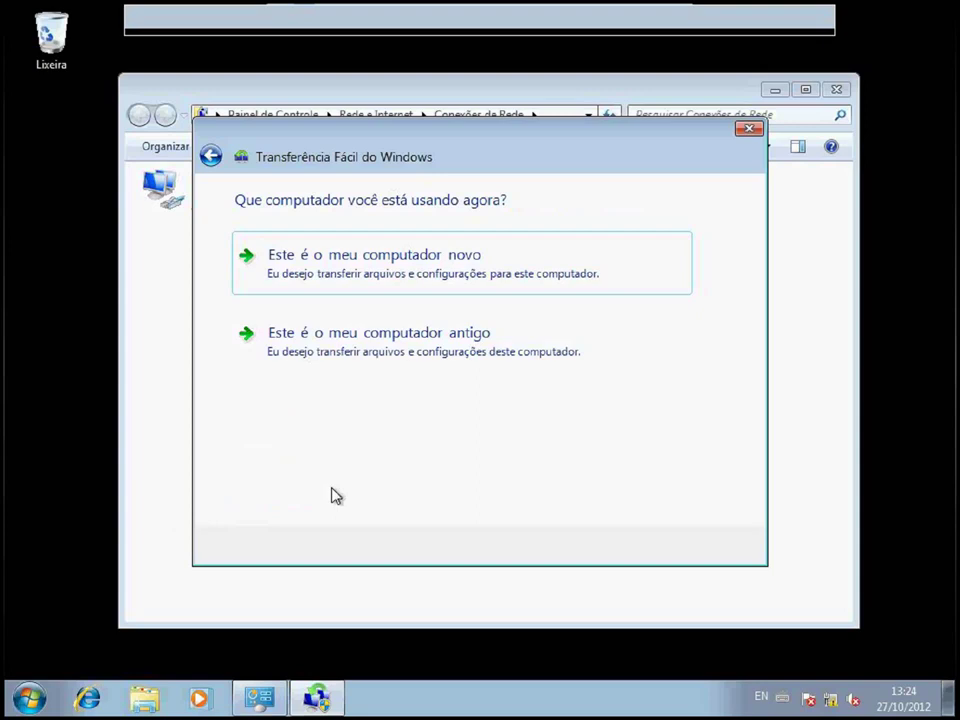
{"action": "left_click", "coordinate": [338, 273]}
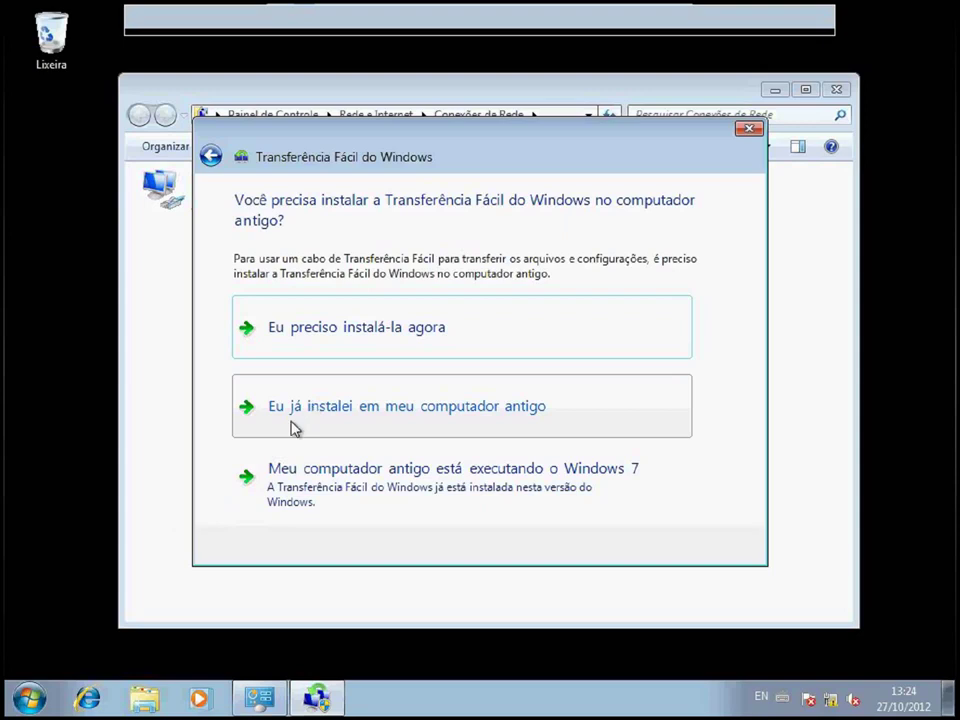
{"action": "left_click", "coordinate": [447, 428]}
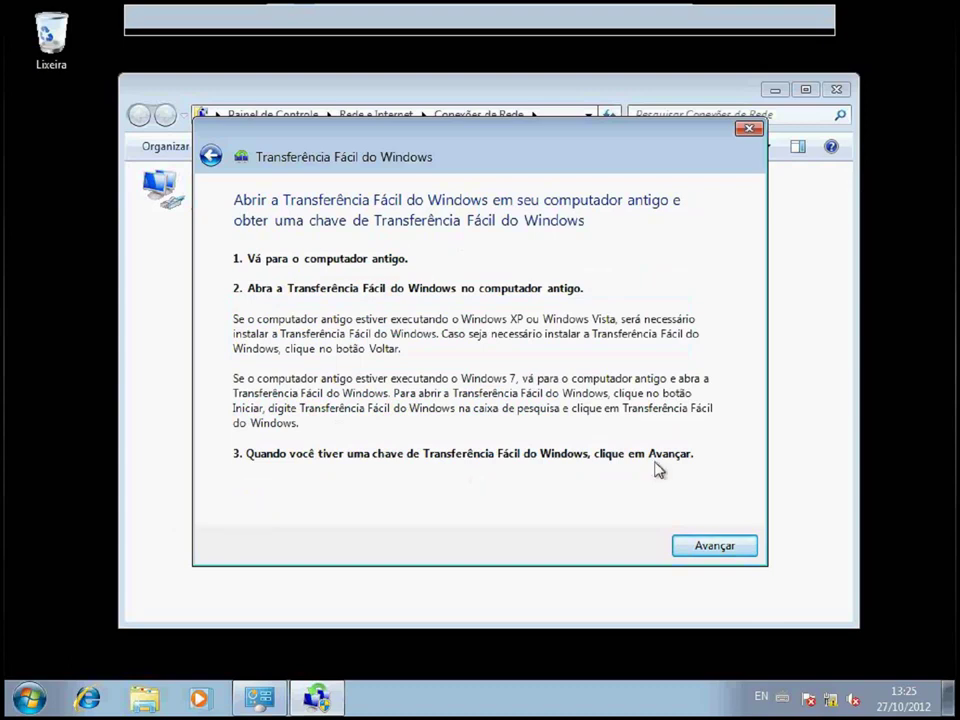
{"action": "left_click", "coordinate": [708, 541]}
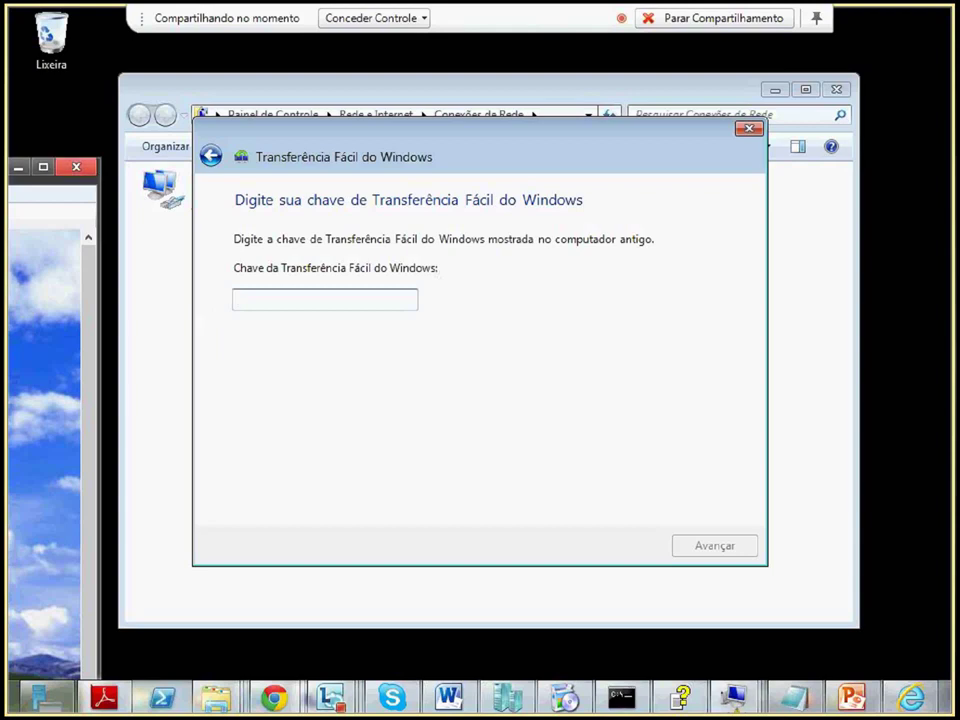
- Look up the Transferência Fácil key on the XP machine and submit it in the key field on the Windows 7 machine
{"action": "left_click_drag", "start_coordinate": [8, 167], "coordinate": [555, 31]}
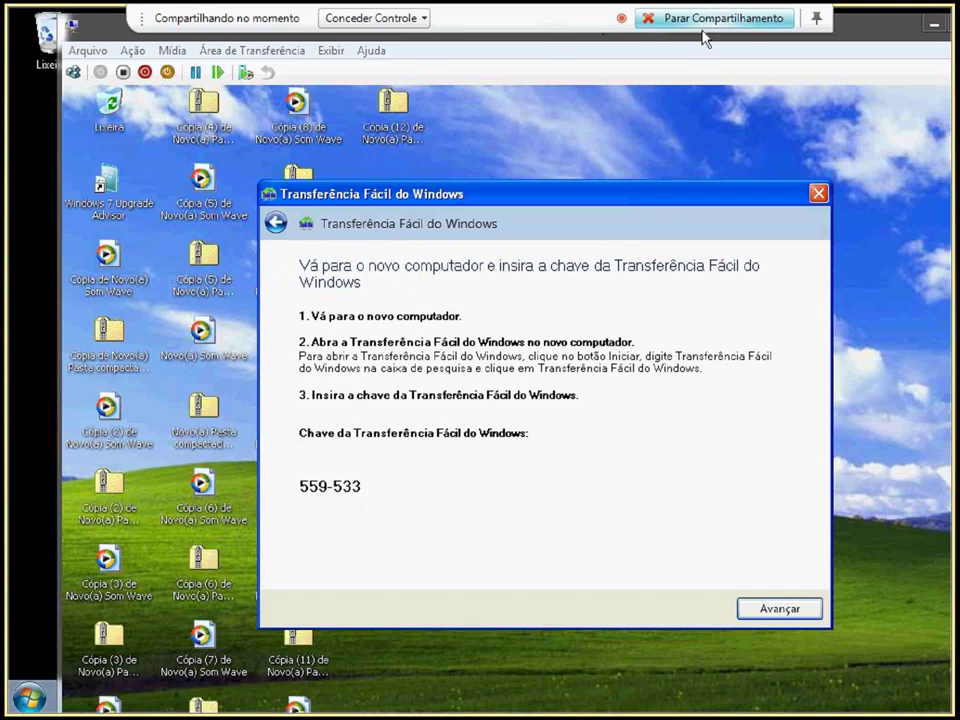
{"action": "left_click", "coordinate": [903, 28]}
{"action": "left_click_drag", "start_coordinate": [903, 28], "coordinate": [878, 177]}
{"action": "left_click", "coordinate": [557, 131]}
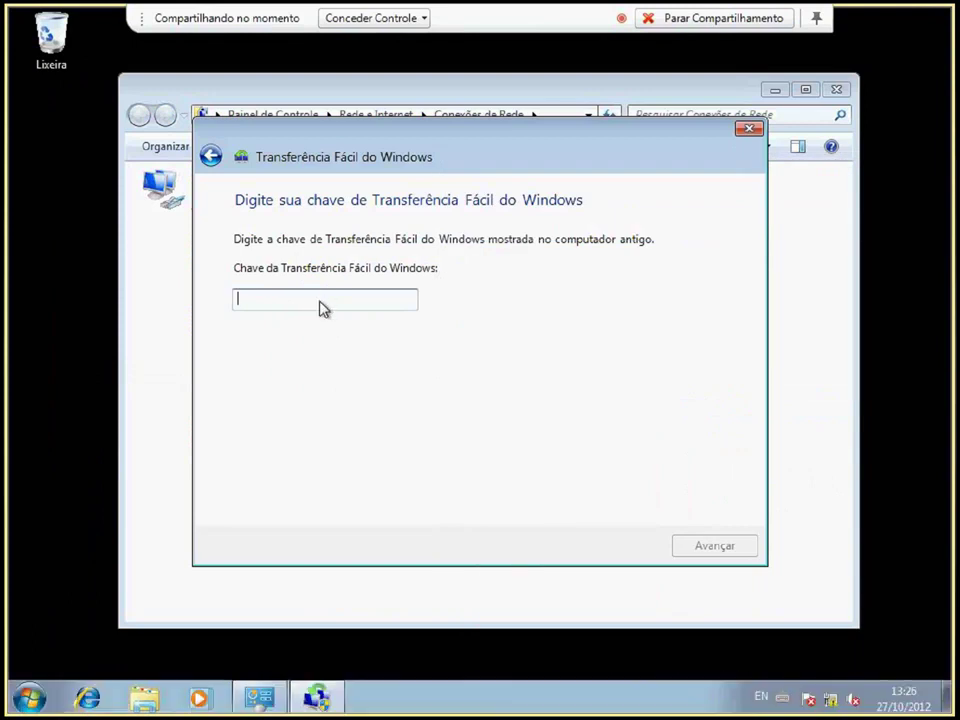
{"action": "type", "text": "559-533"}
{"action": "left_click", "coordinate": [707, 549]}
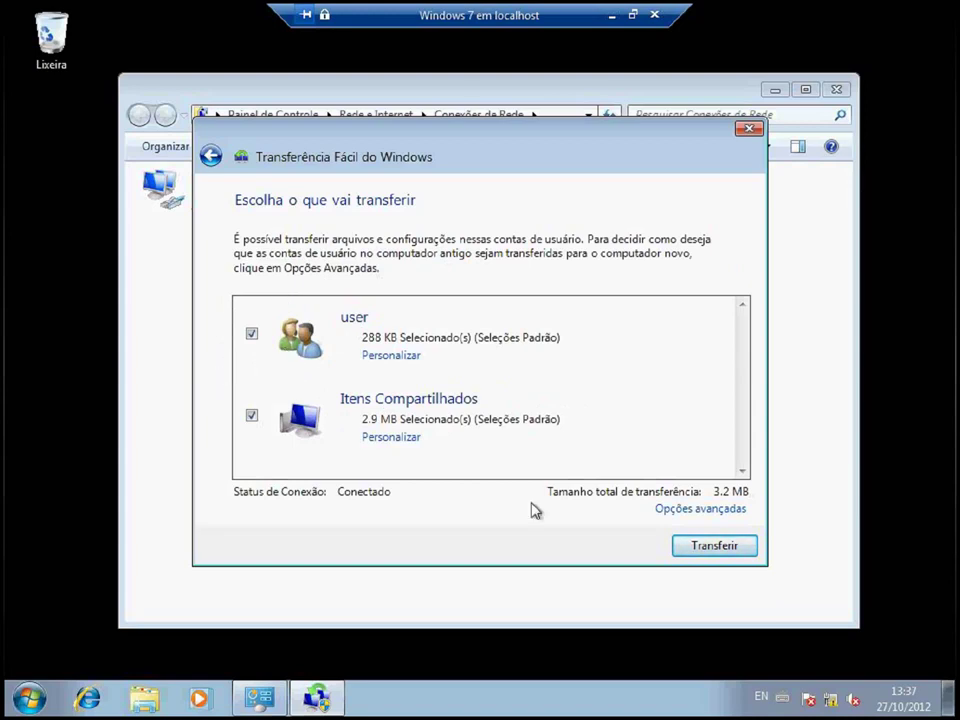
- Start transferring the user account and Itens Compartilhados with the default selections, and move the transfer window aside
{"action": "left_click", "coordinate": [709, 547]}
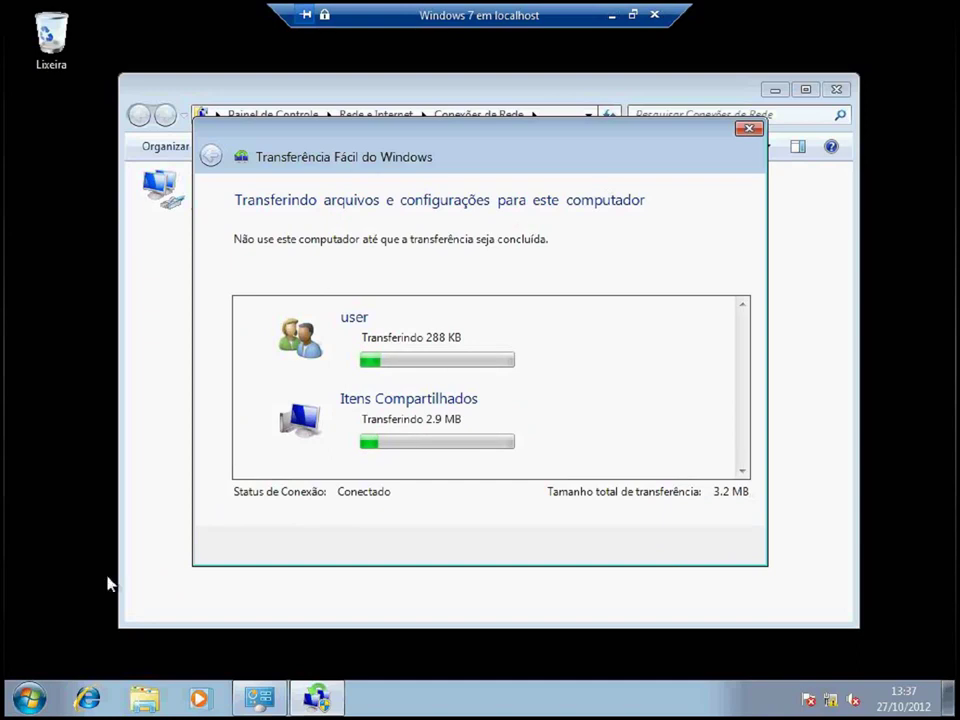
{"action": "left_click", "coordinate": [30, 698]}
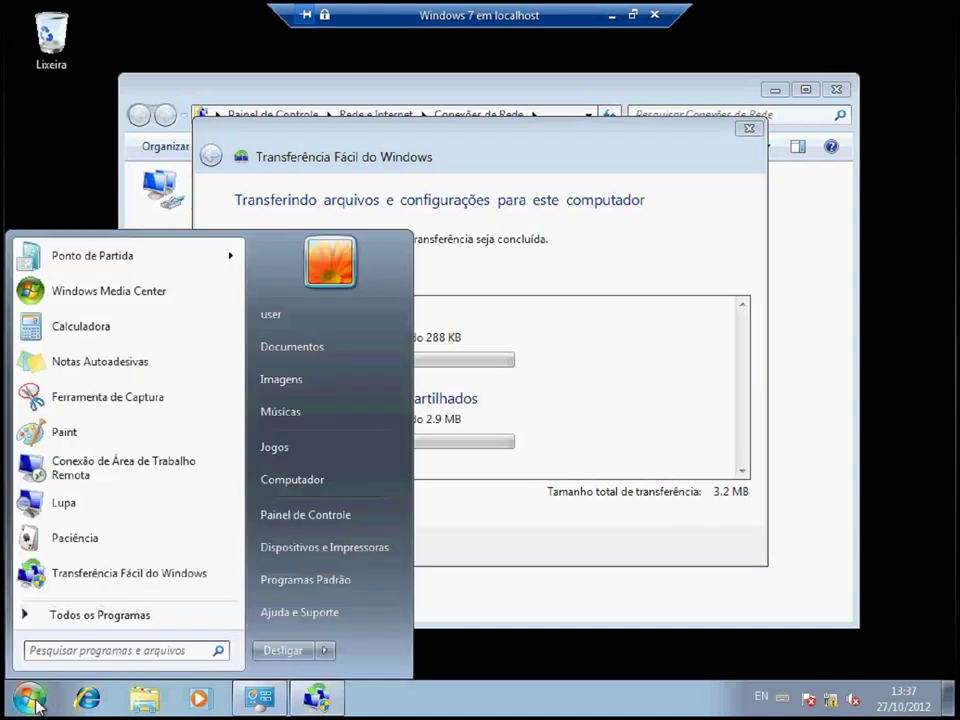
{"action": "left_click", "coordinate": [30, 698]}
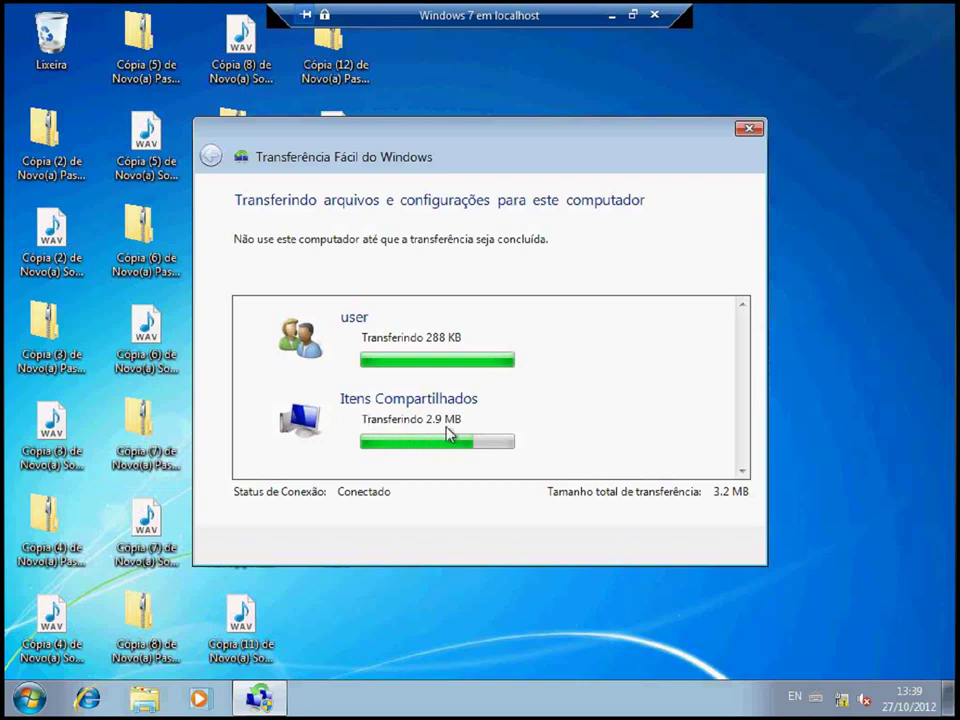
{"action": "left_click_drag", "start_coordinate": [465, 155], "coordinate": [490, 145]}
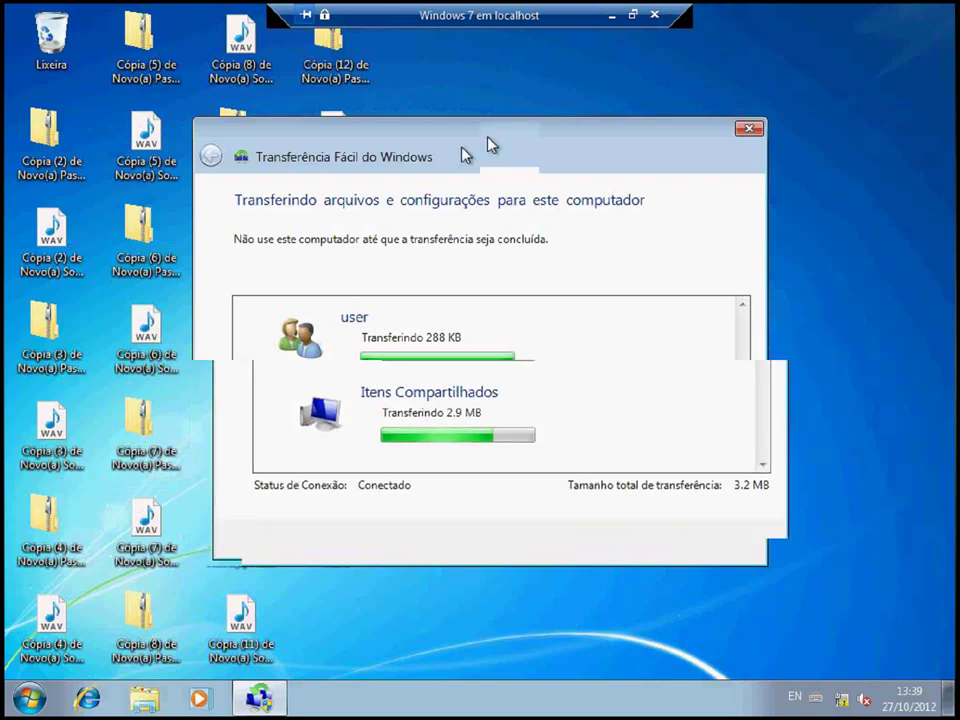
{"action": "left_click_drag", "start_coordinate": [490, 145], "coordinate": [649, 184]}
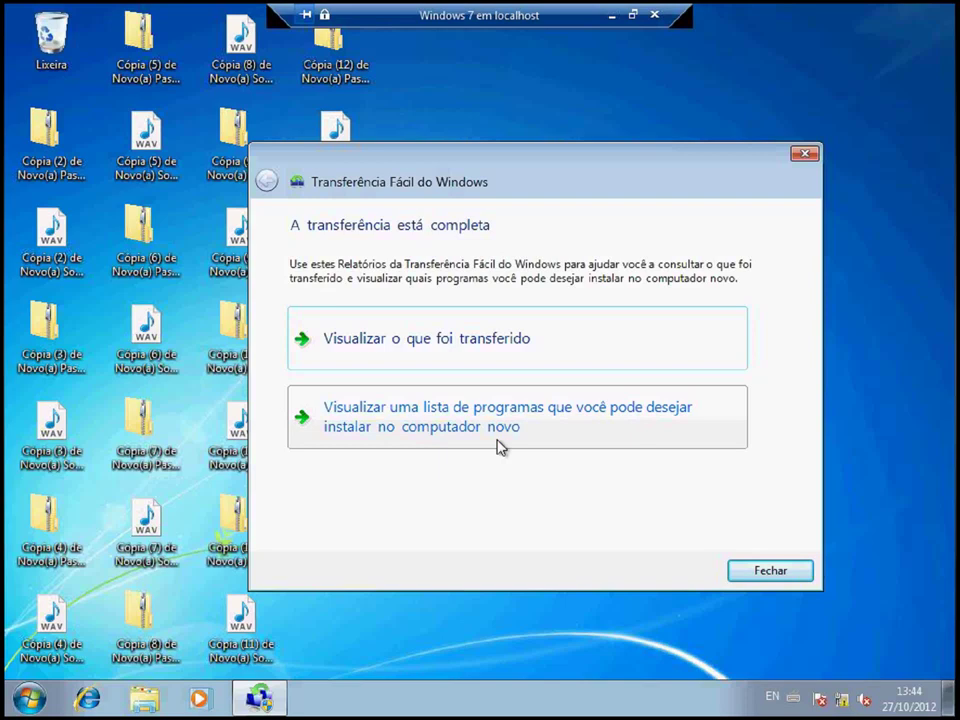
- View what was transferred, examining the details of the user account and the documents in the transfer report
{"action": "left_click", "coordinate": [380, 345]}
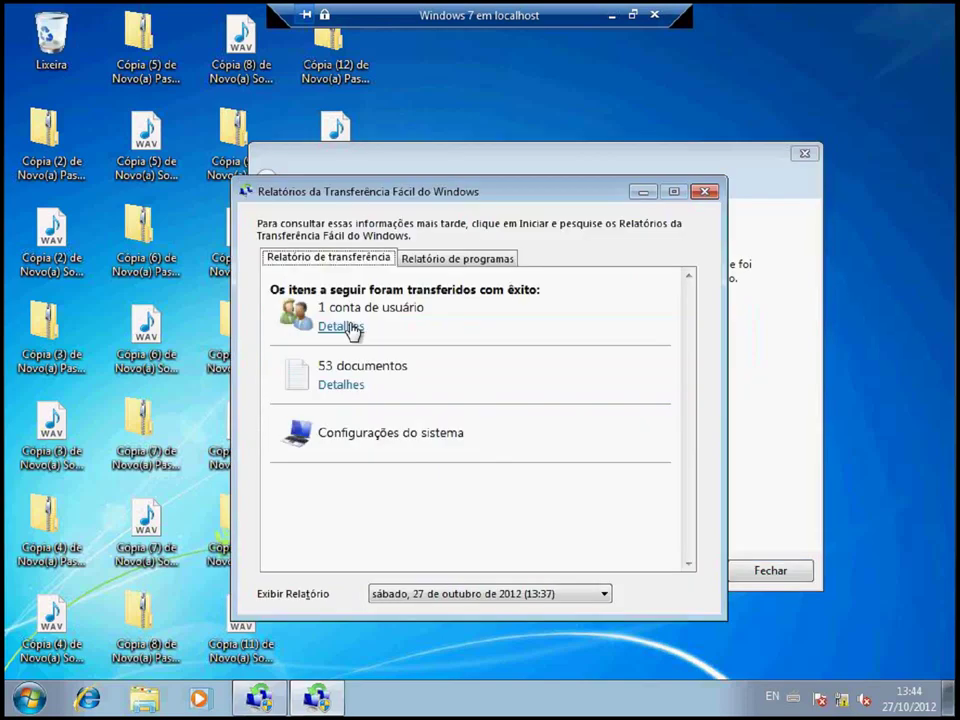
{"action": "left_click", "coordinate": [350, 327]}
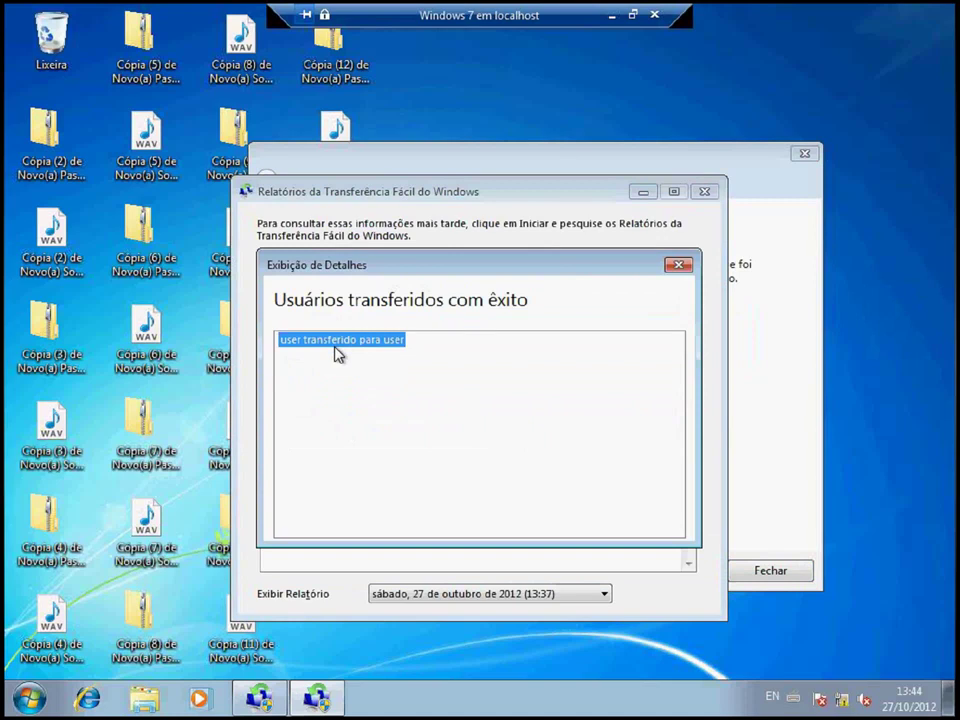
{"action": "left_click", "coordinate": [679, 265]}
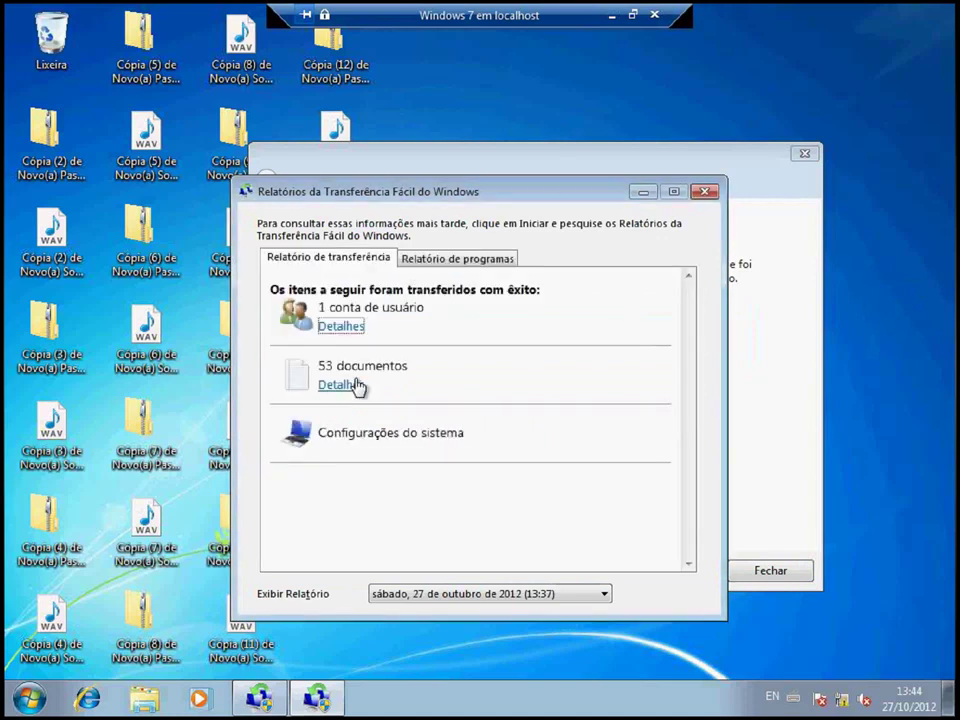
{"action": "left_click", "coordinate": [340, 385]}
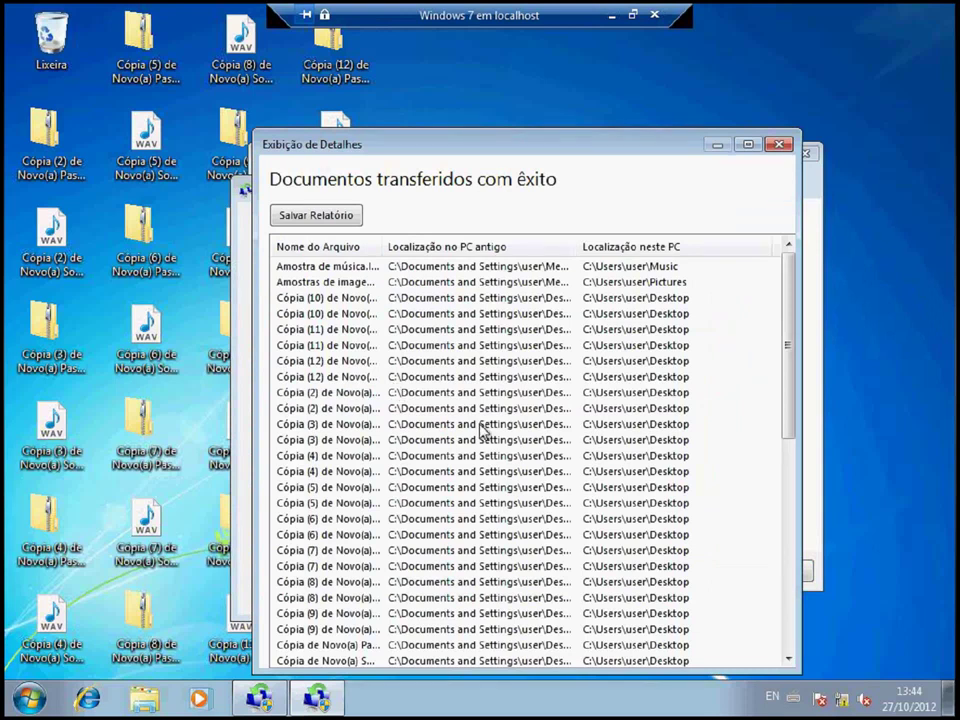
{"action": "scroll", "coordinate": [484, 430], "scroll_direction": "down", "scroll_amount": 9}
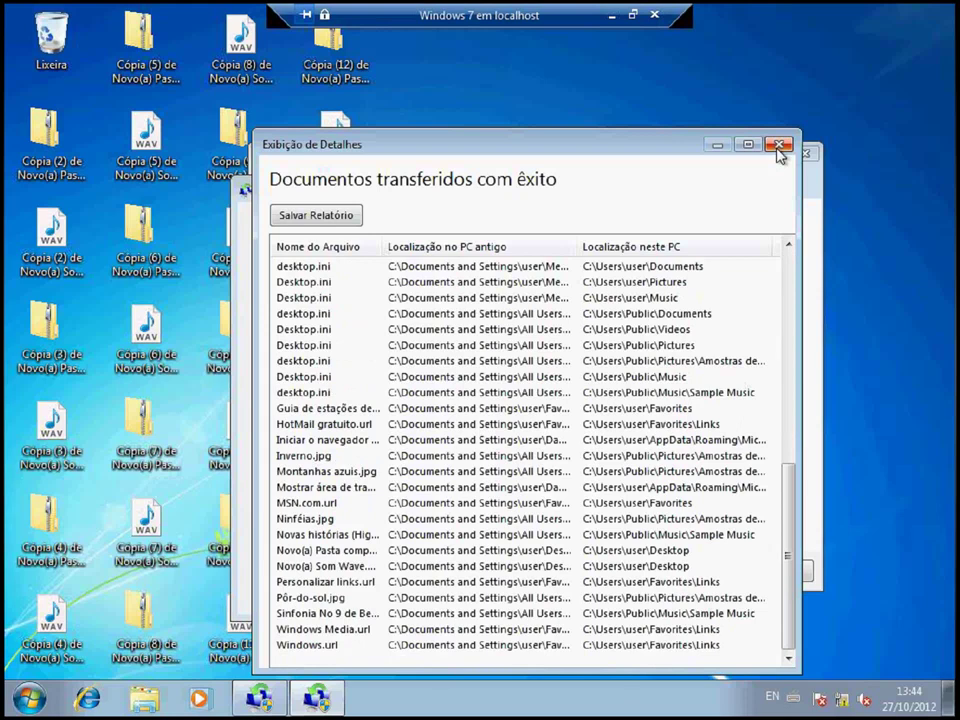
{"action": "left_click", "coordinate": [779, 146]}
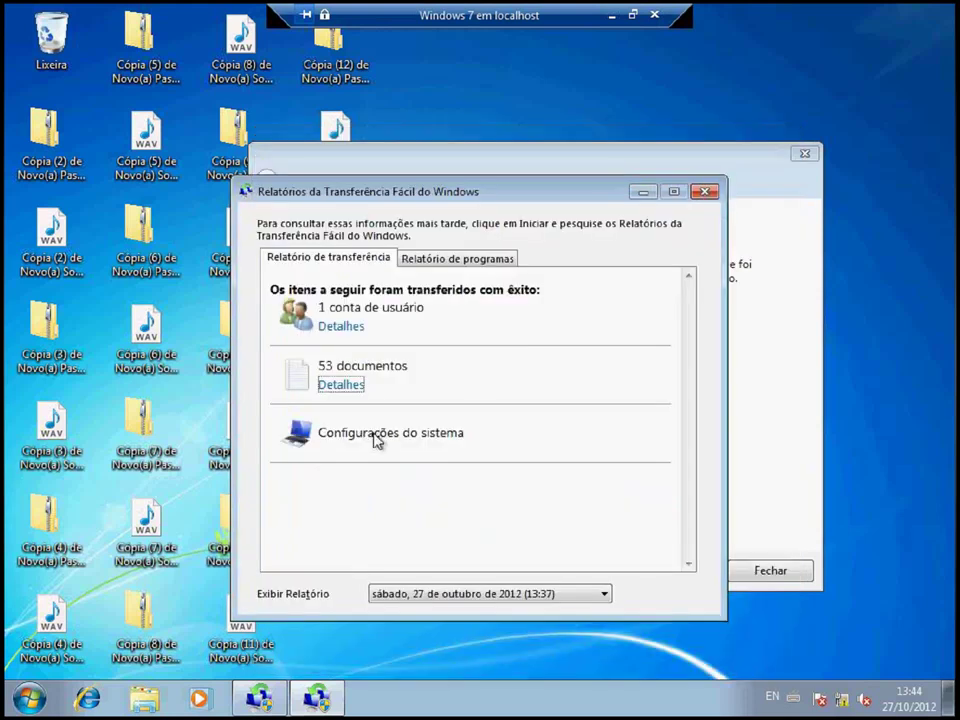
{"action": "left_click", "coordinate": [480, 282]}
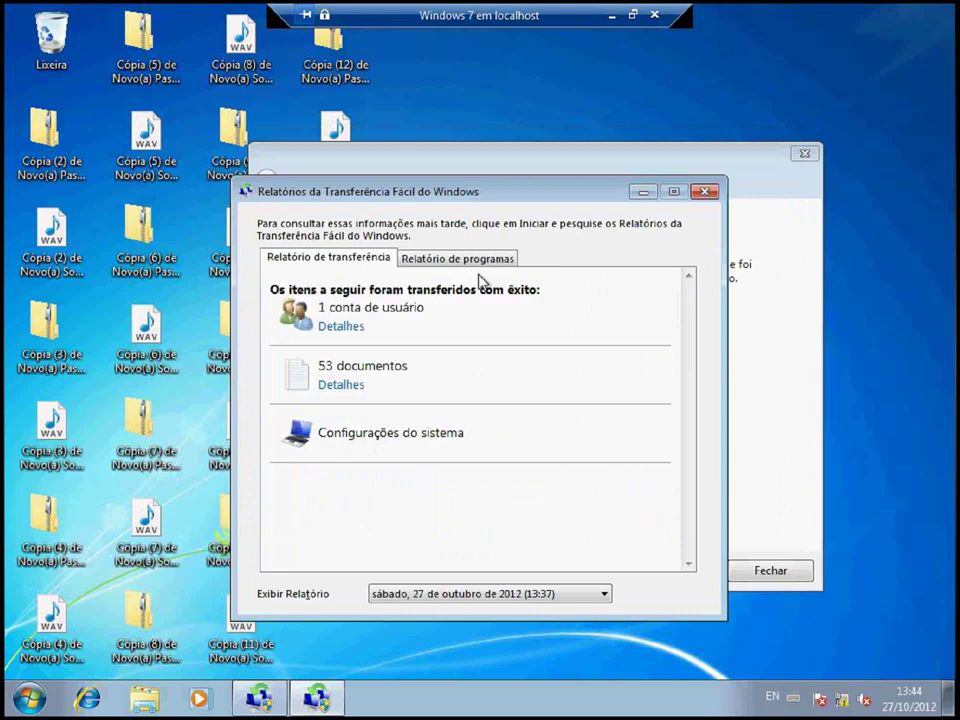
- Review the programs report for software to install on the new computer, including from the wizard's program list option, and close the report
{"action": "left_click", "coordinate": [466, 259]}
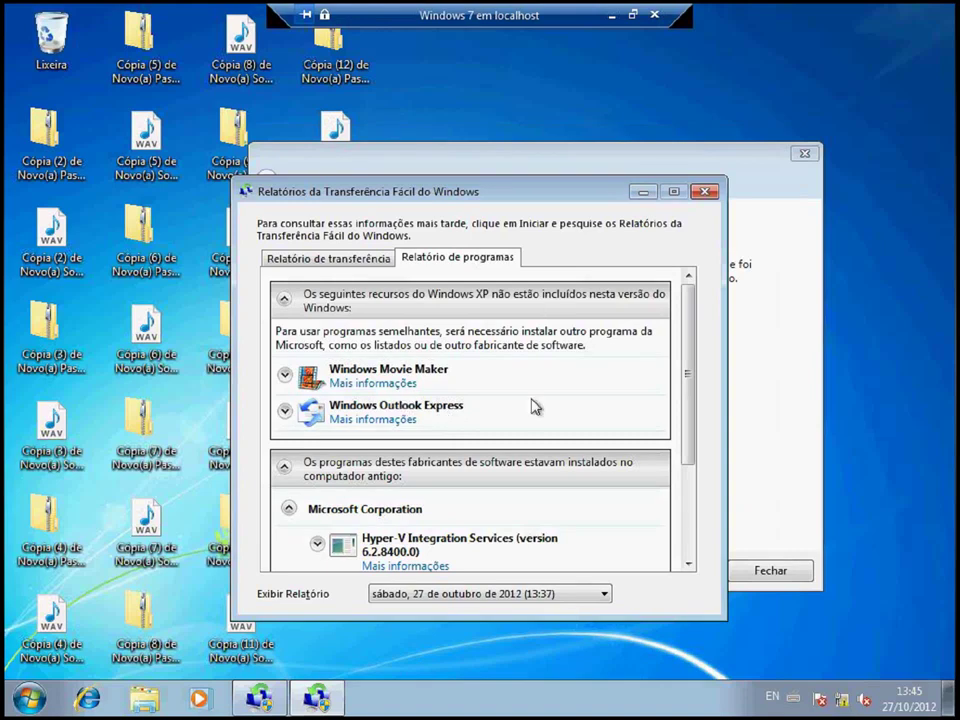
{"action": "left_click_drag", "start_coordinate": [688, 407], "coordinate": [688, 444]}
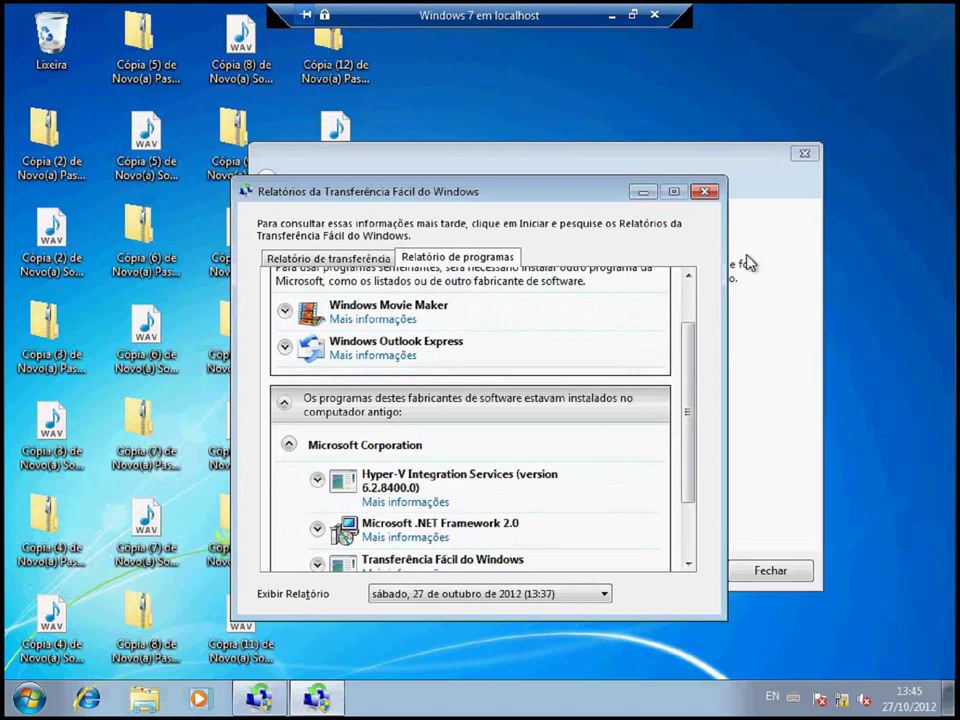
{"action": "left_click", "coordinate": [704, 192]}
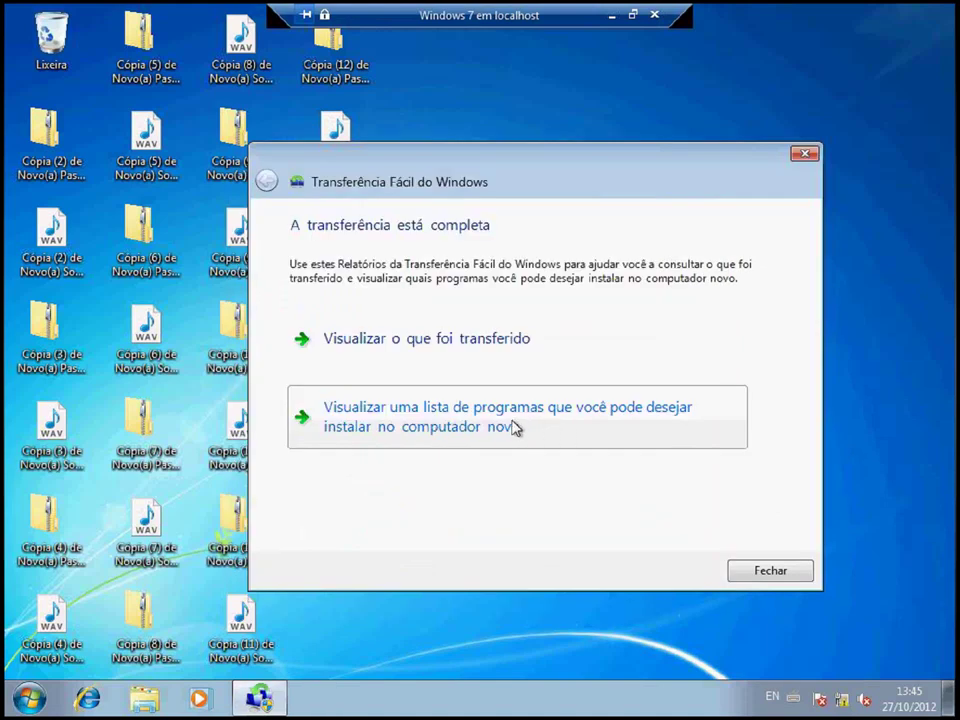
{"action": "left_click", "coordinate": [437, 424]}
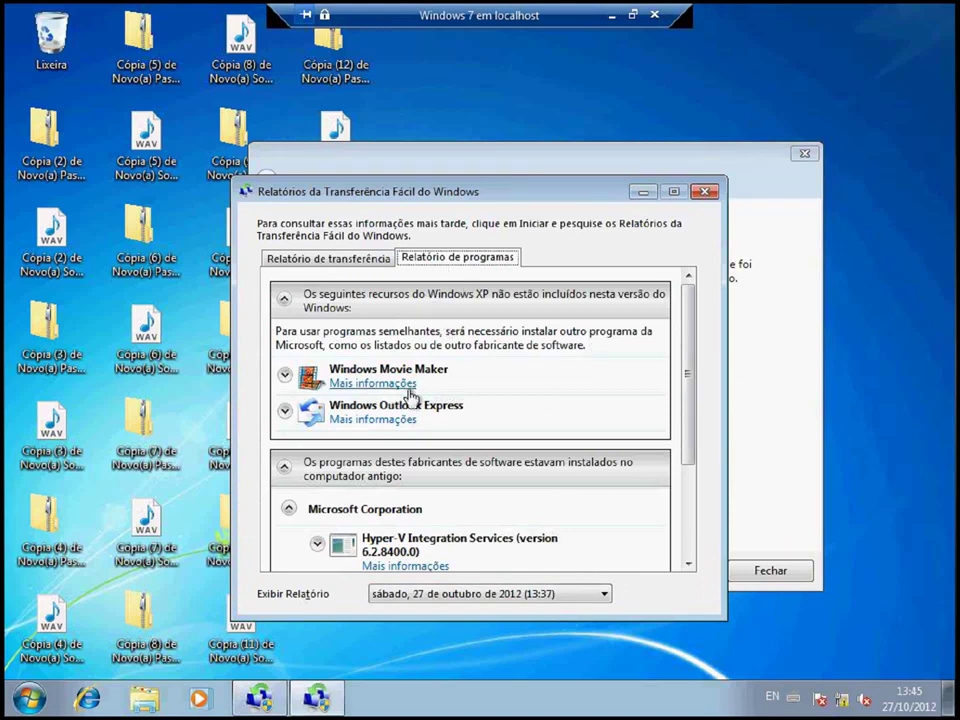
{"action": "left_click", "coordinate": [706, 193]}
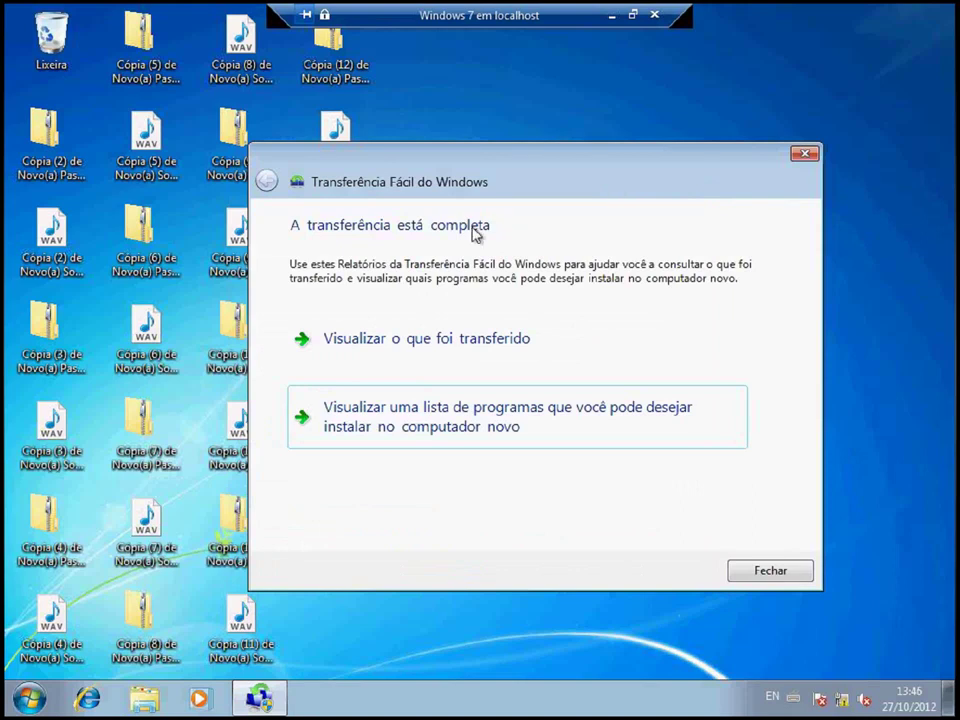
- Close Transferência Fácil do Windows and restart the computer immediately to complete the transfer
{"action": "left_click", "coordinate": [770, 572]}
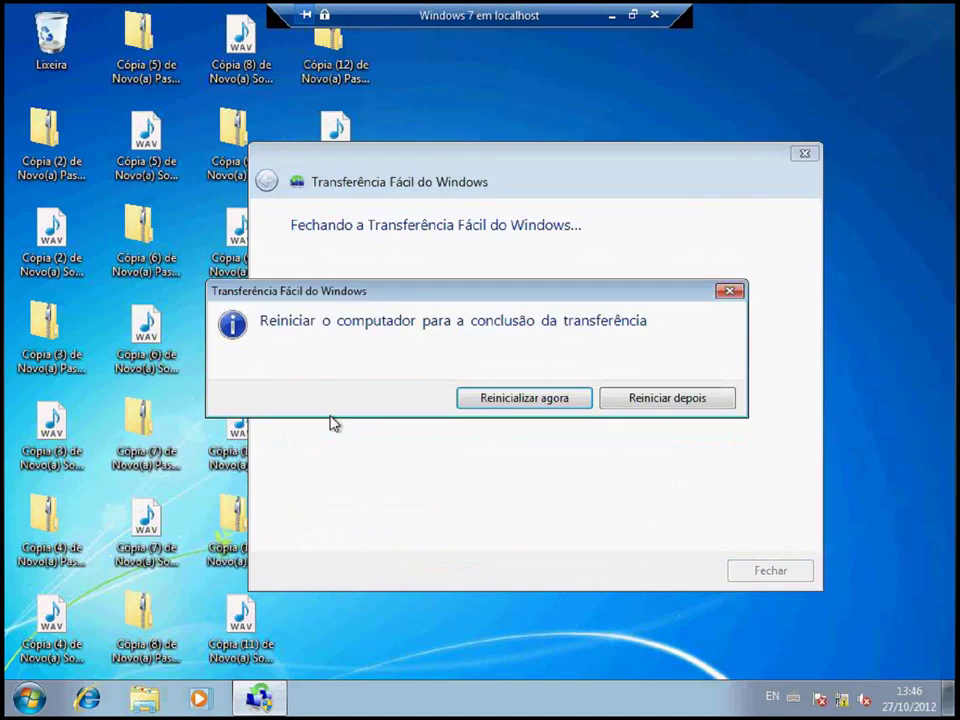
{"action": "left_click", "coordinate": [574, 400]}
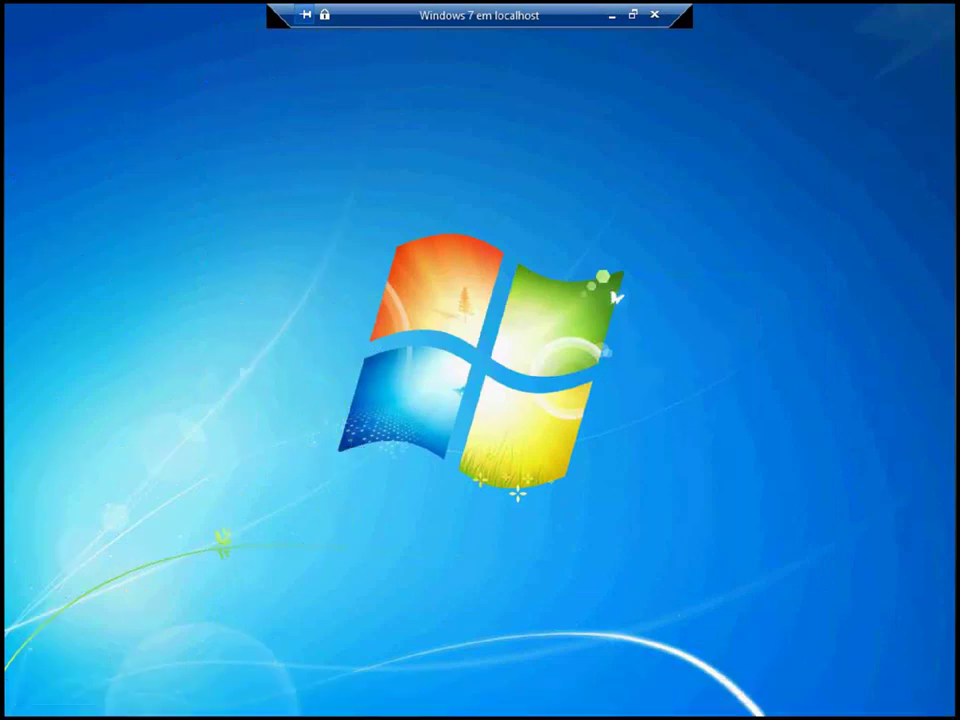